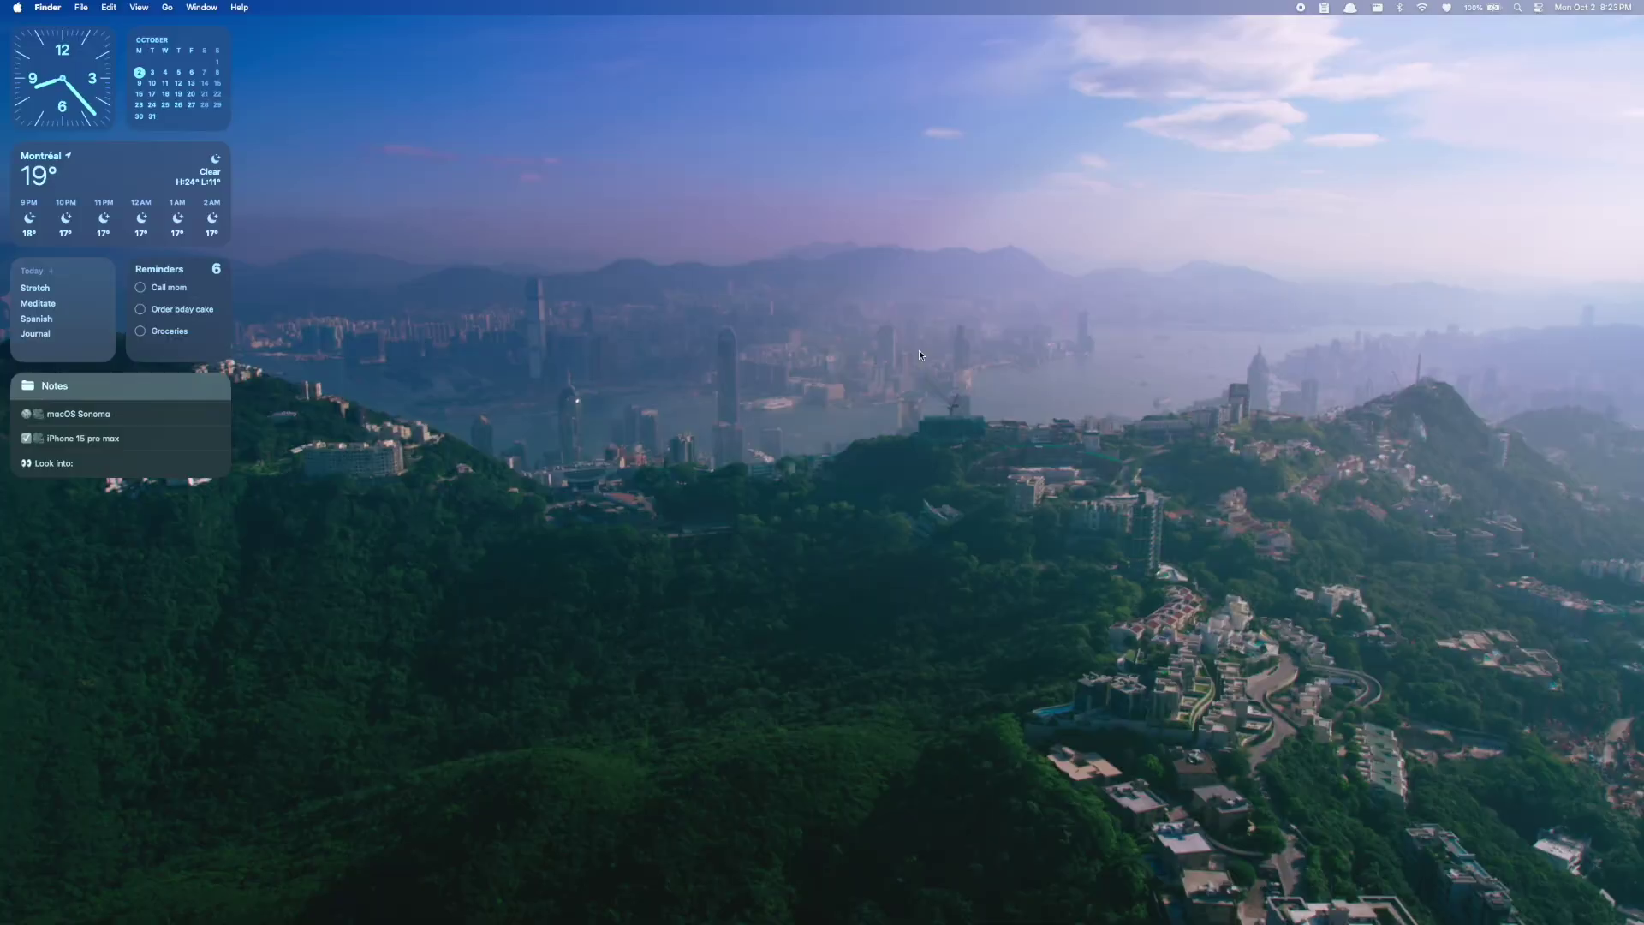
Step: Open Wallpaper settings from the desktop menu and scroll through the aerial categories
right_click(919, 351)
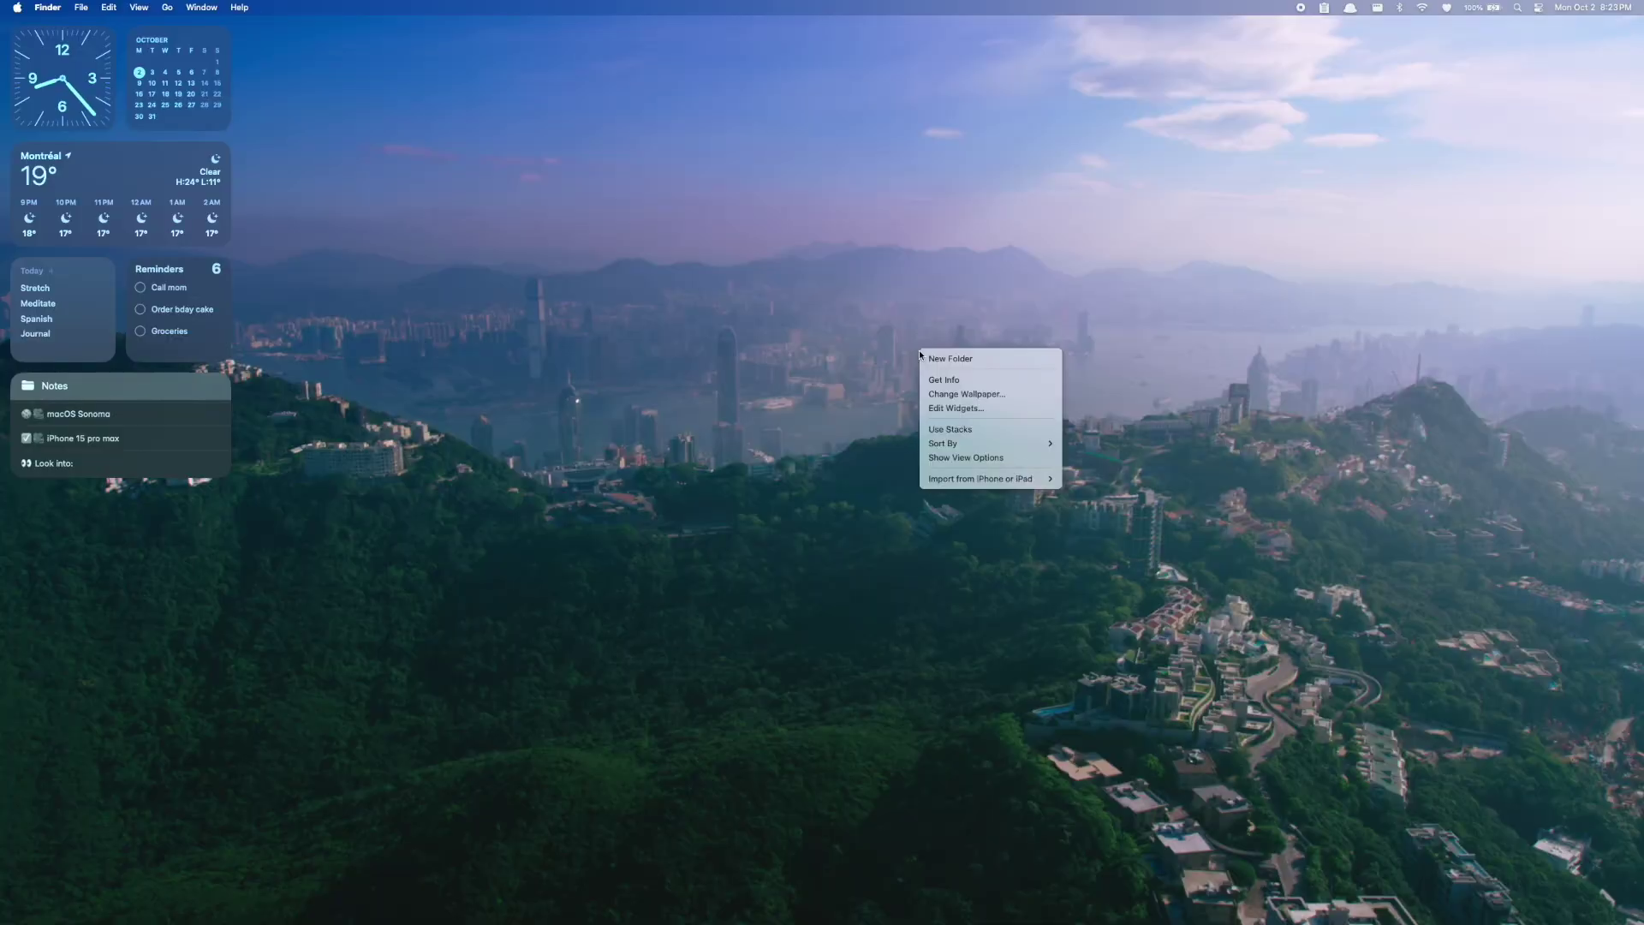
click(955, 394)
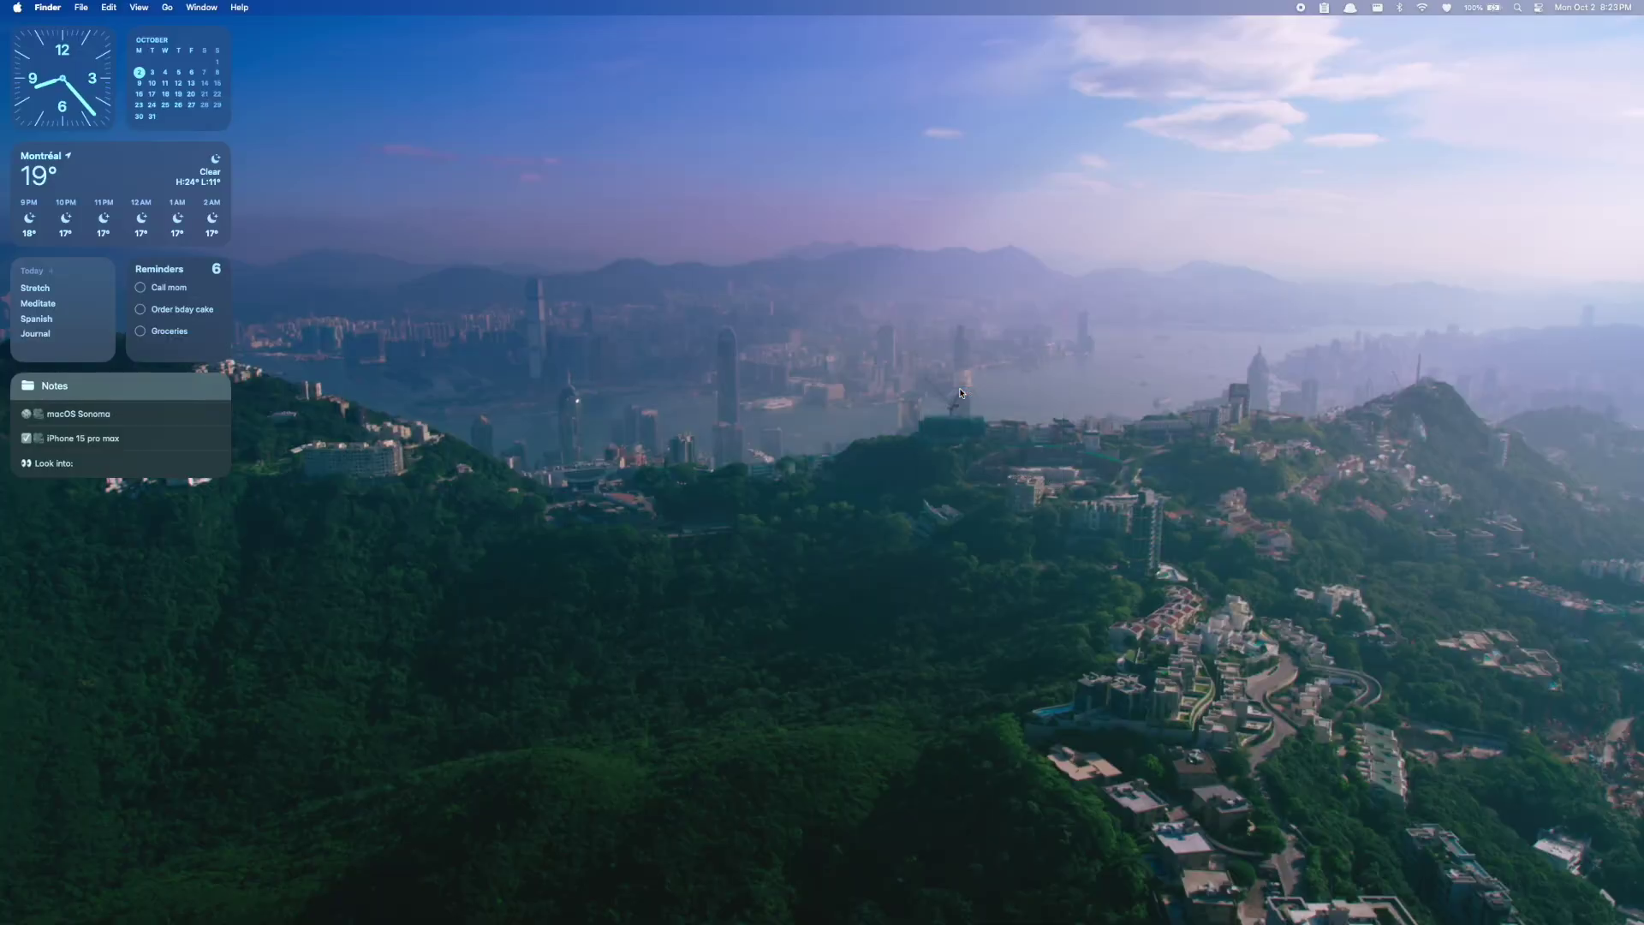
scroll(961, 393, down, 3)
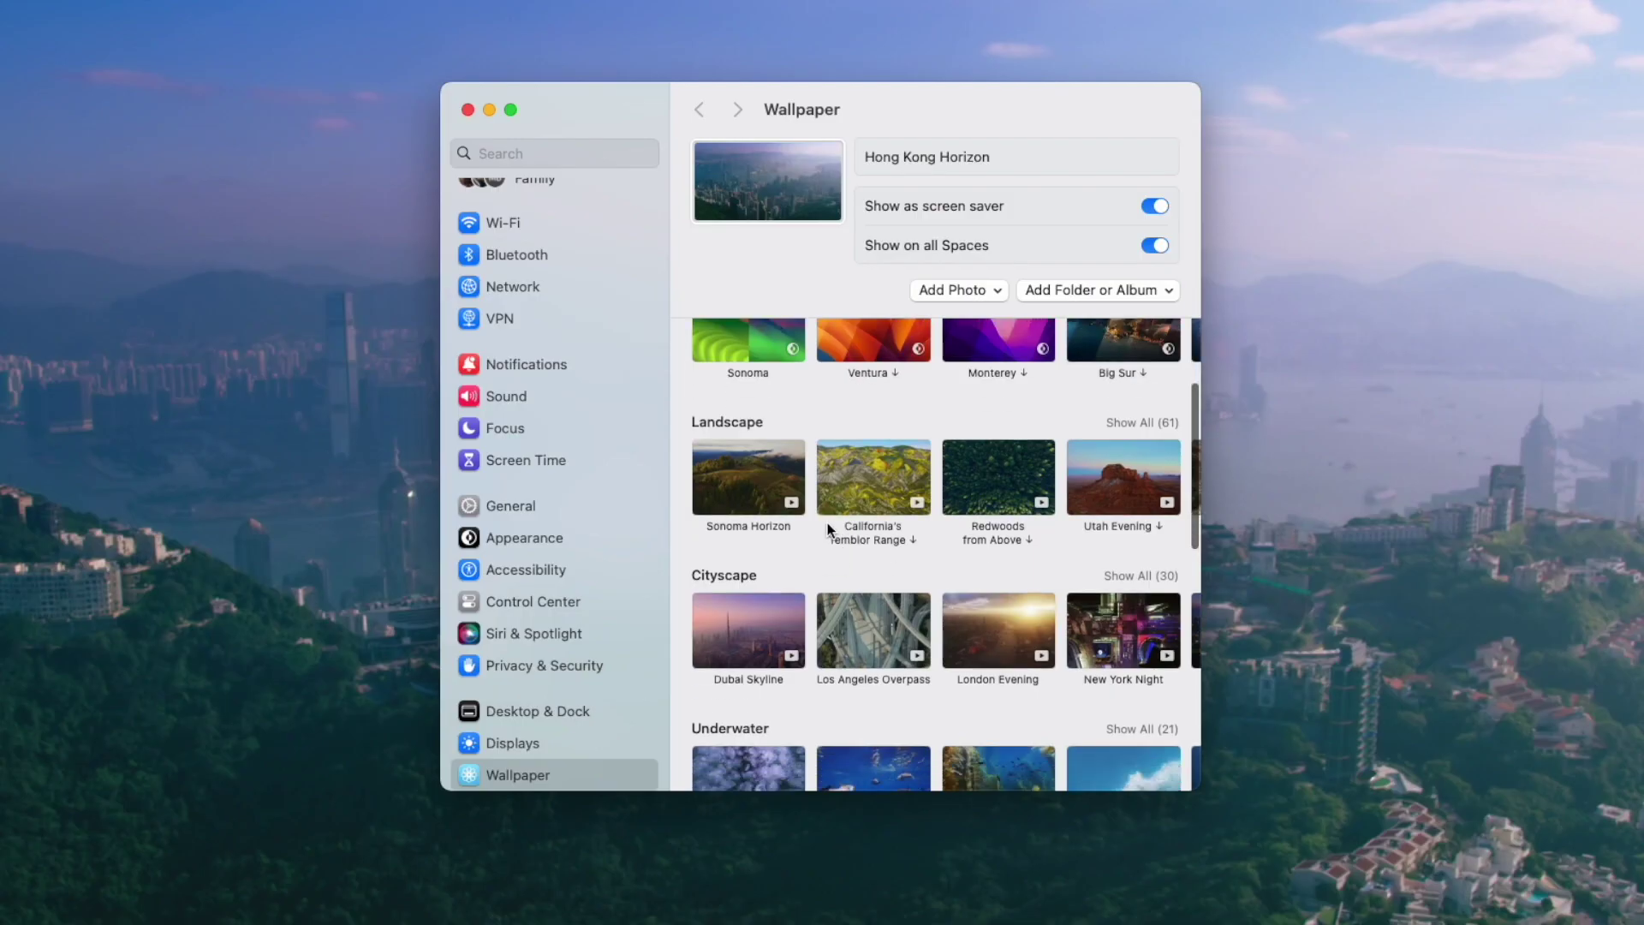
scroll(829, 531, down, 5)
scroll(829, 531, down, 2)
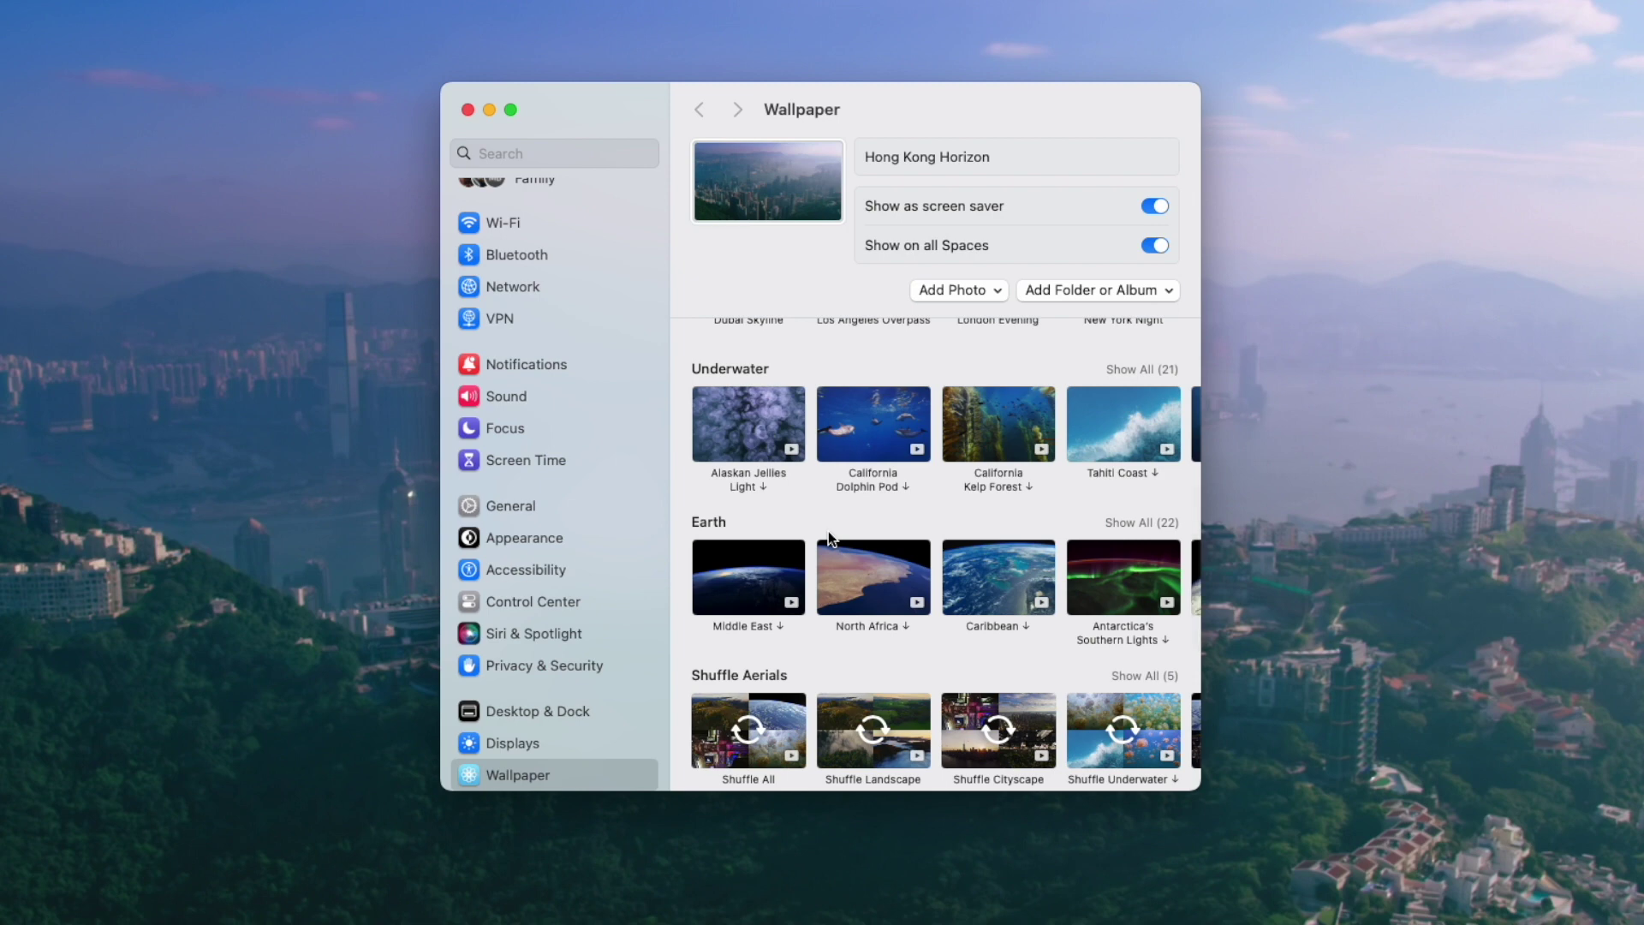
scroll(829, 531, up, 3)
scroll(829, 537, up, 2)
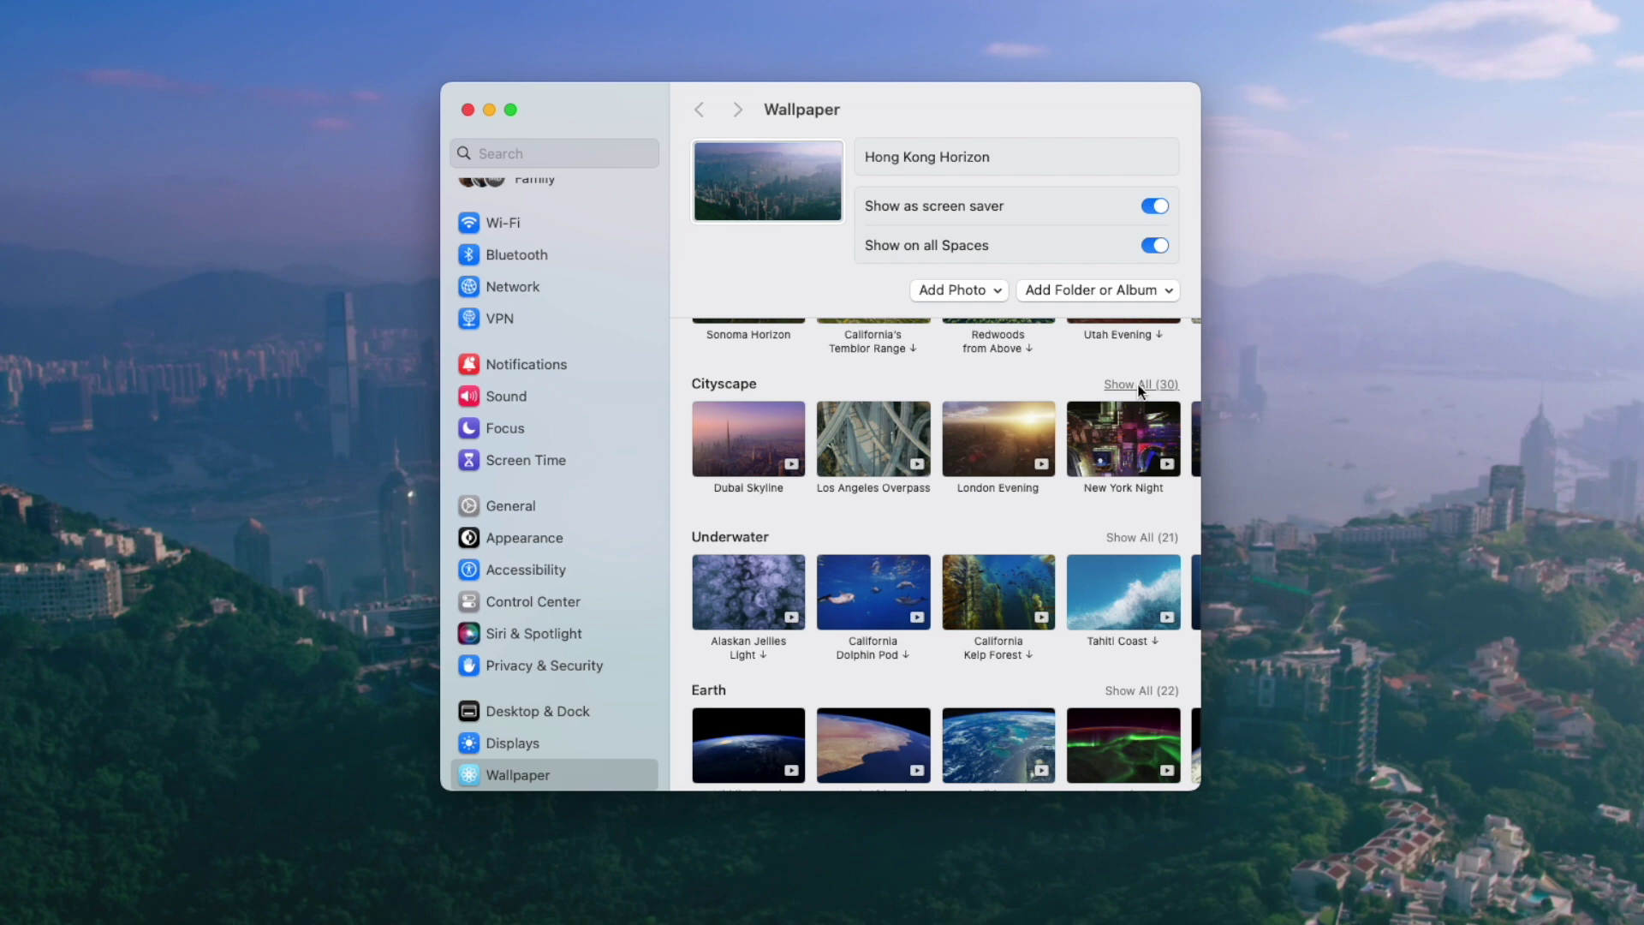
Step: Expand the full Cityscape collection, browse it, then collapse it back to one row
click(1139, 384)
scroll(959, 531, down, 3)
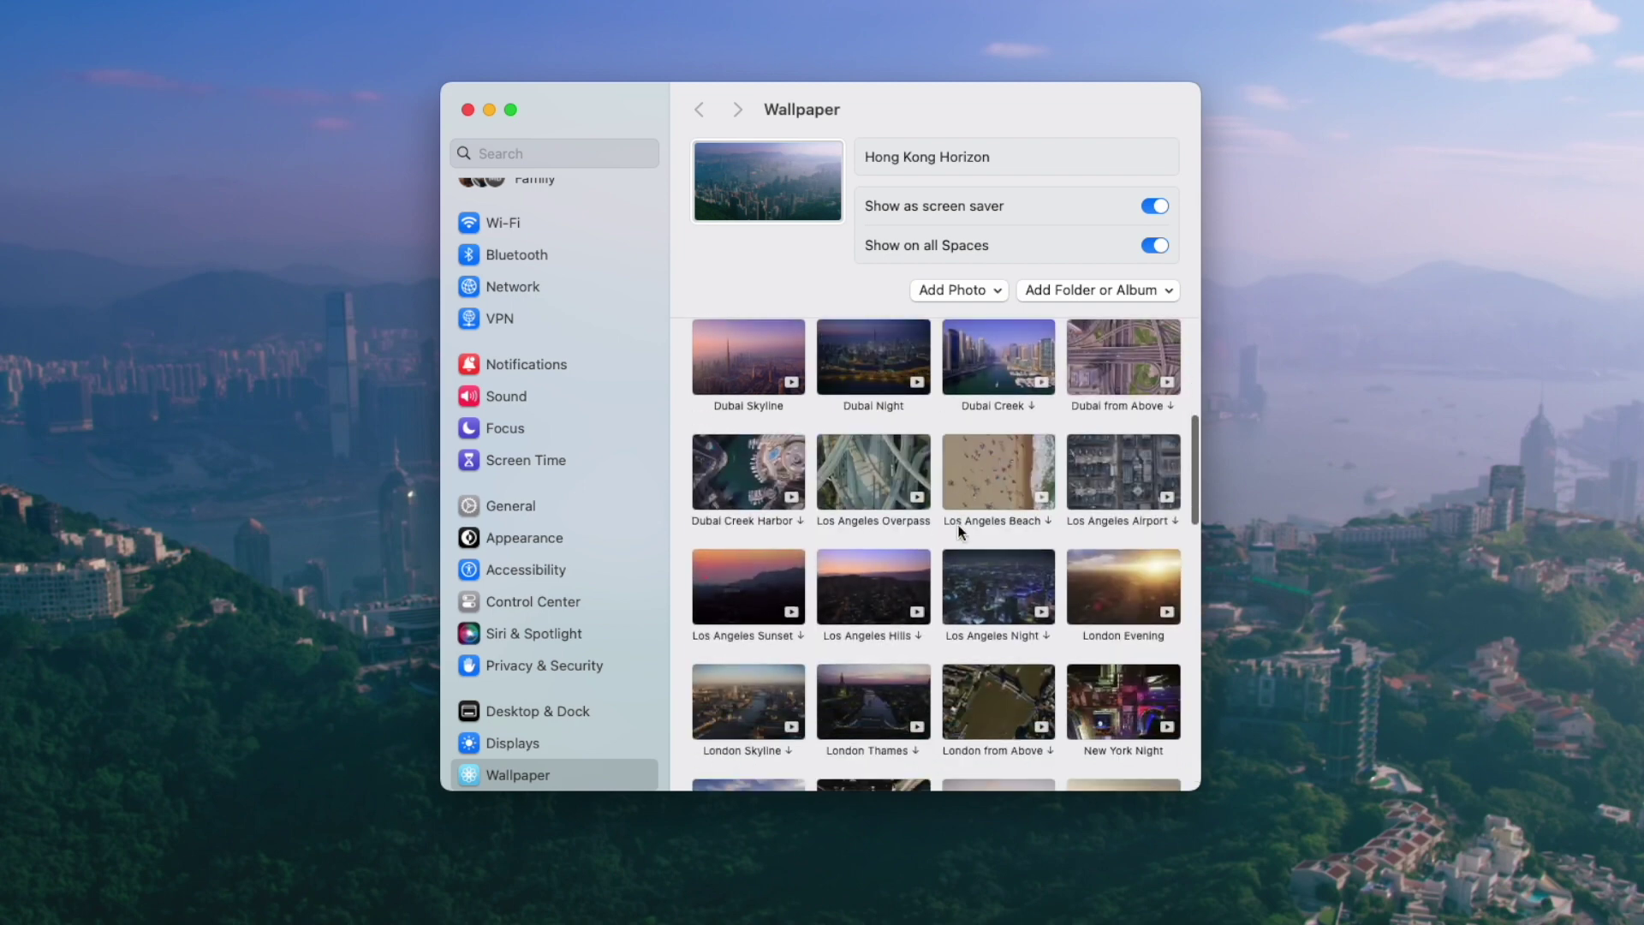
scroll(959, 531, down, 1)
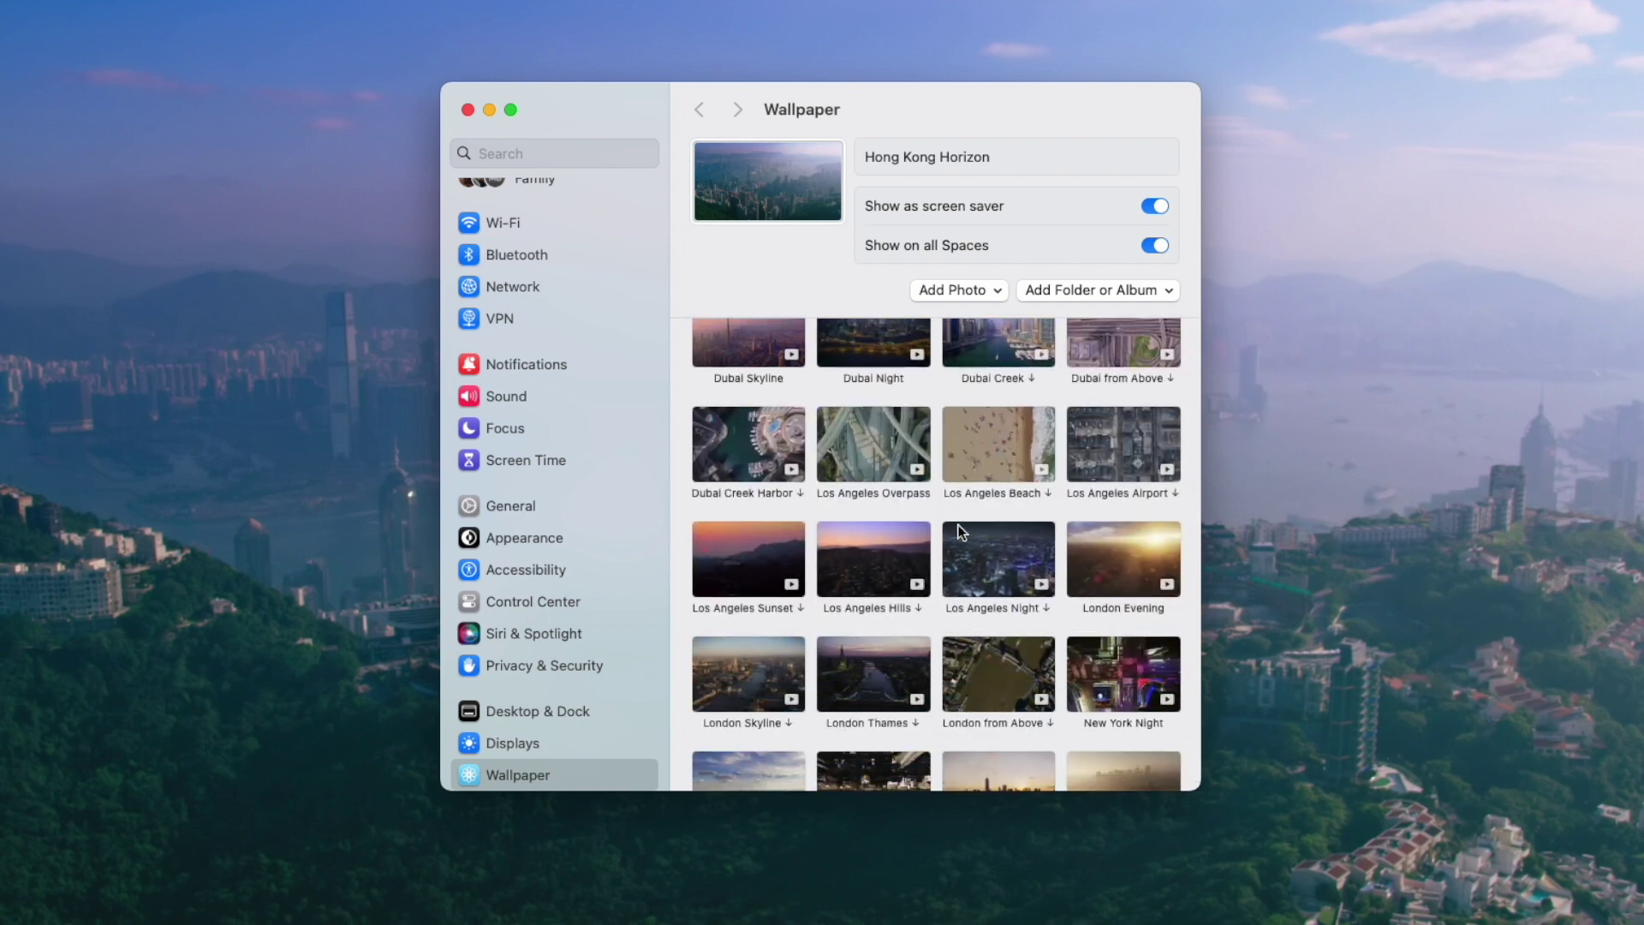
scroll(961, 533, down, 2)
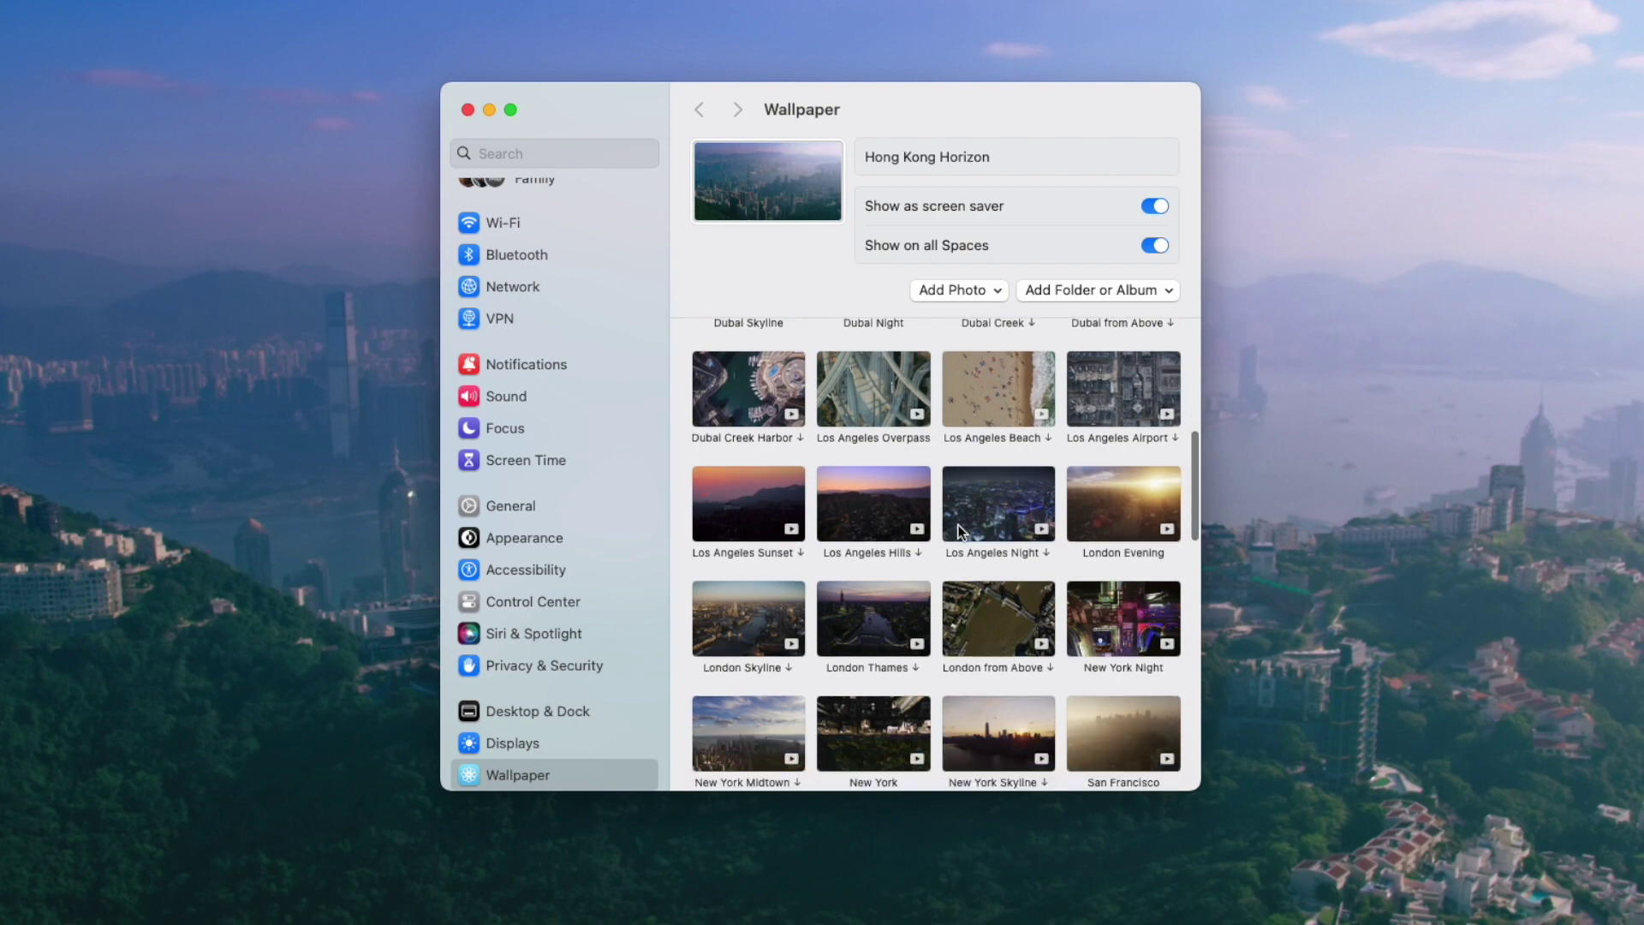
scroll(1124, 529, up, 5)
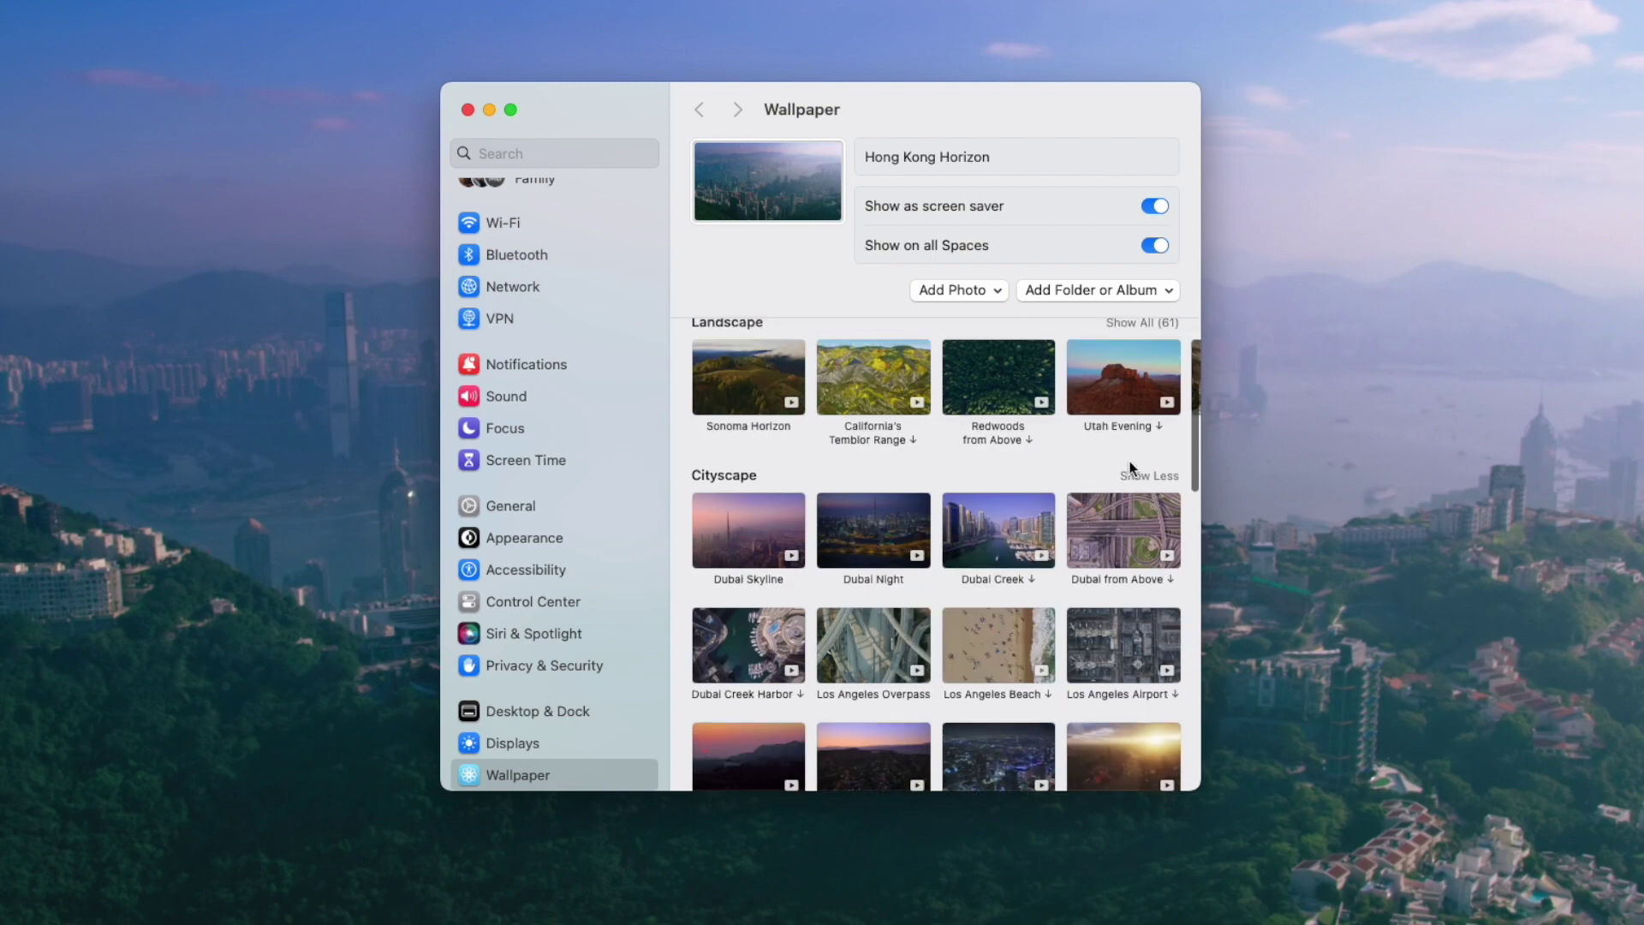
click(1137, 476)
scroll(912, 561, down, 10)
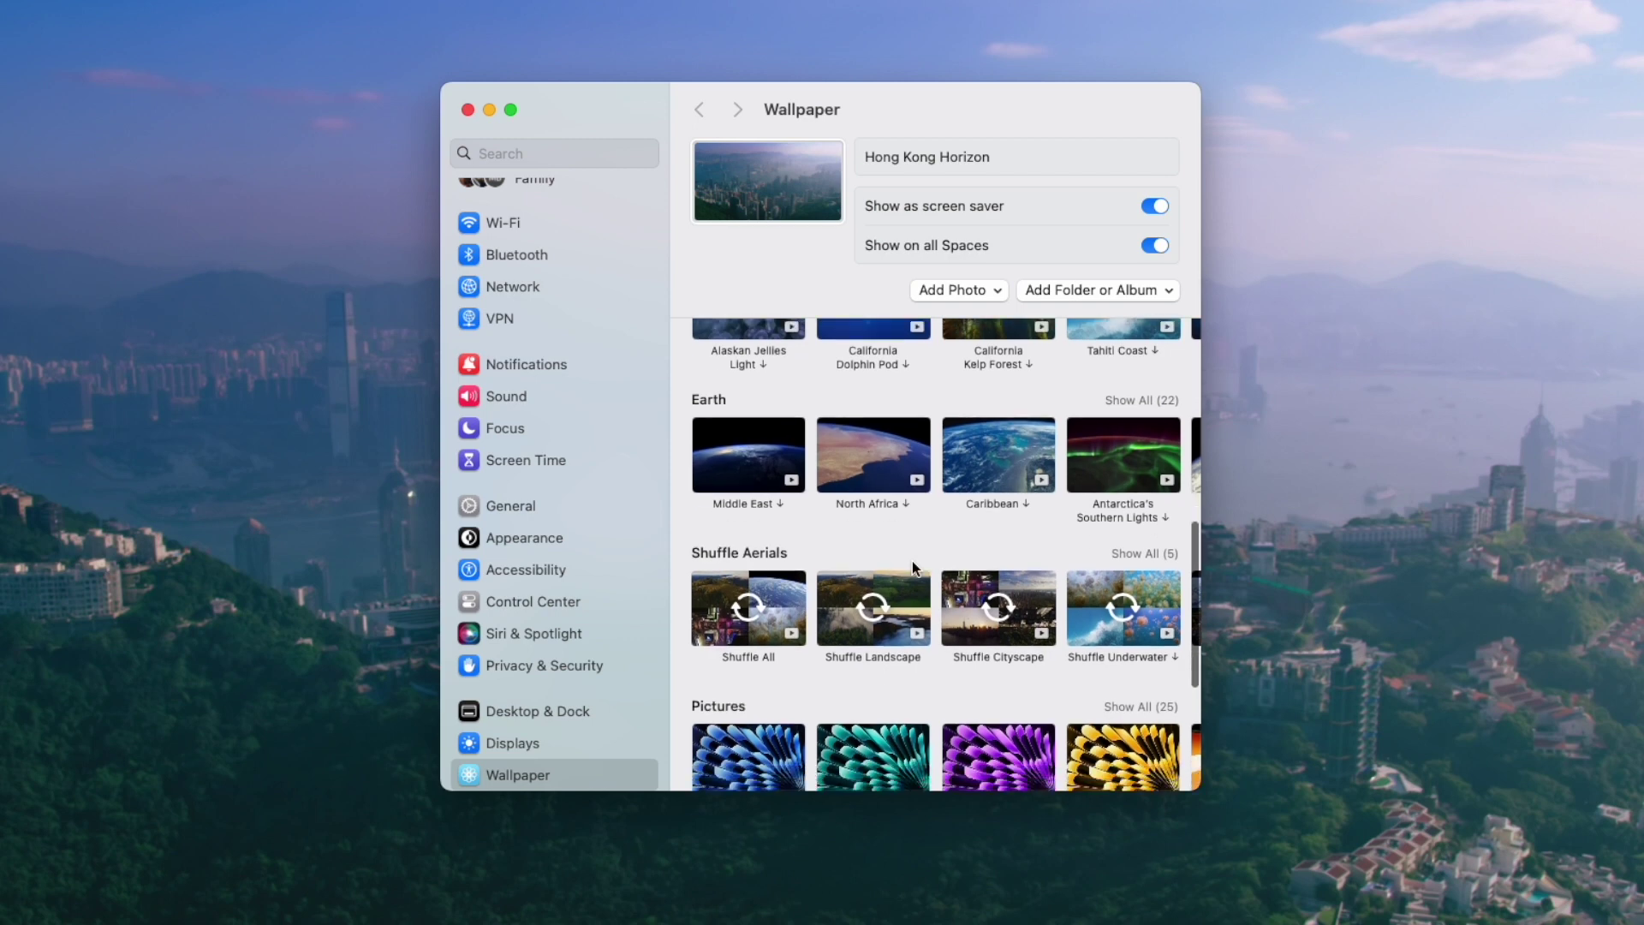
scroll(912, 562, down, 2)
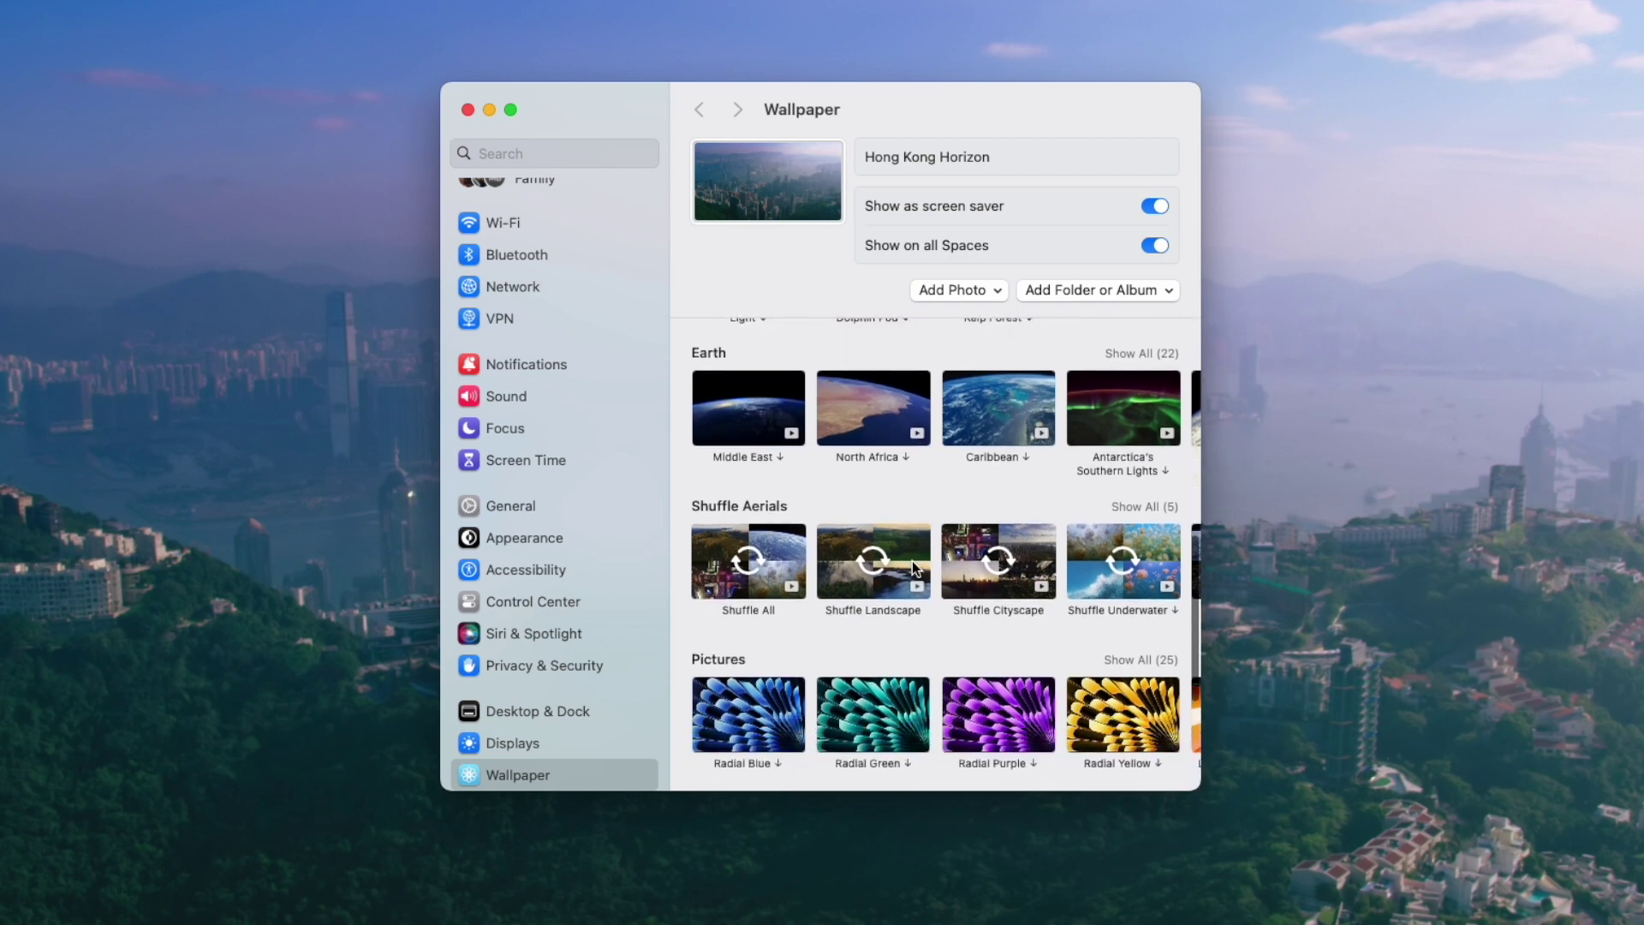
Step: Set the wallpaper to Shuffle Cityscape aerials, changing Continuously instead of every 12 hours
click(981, 567)
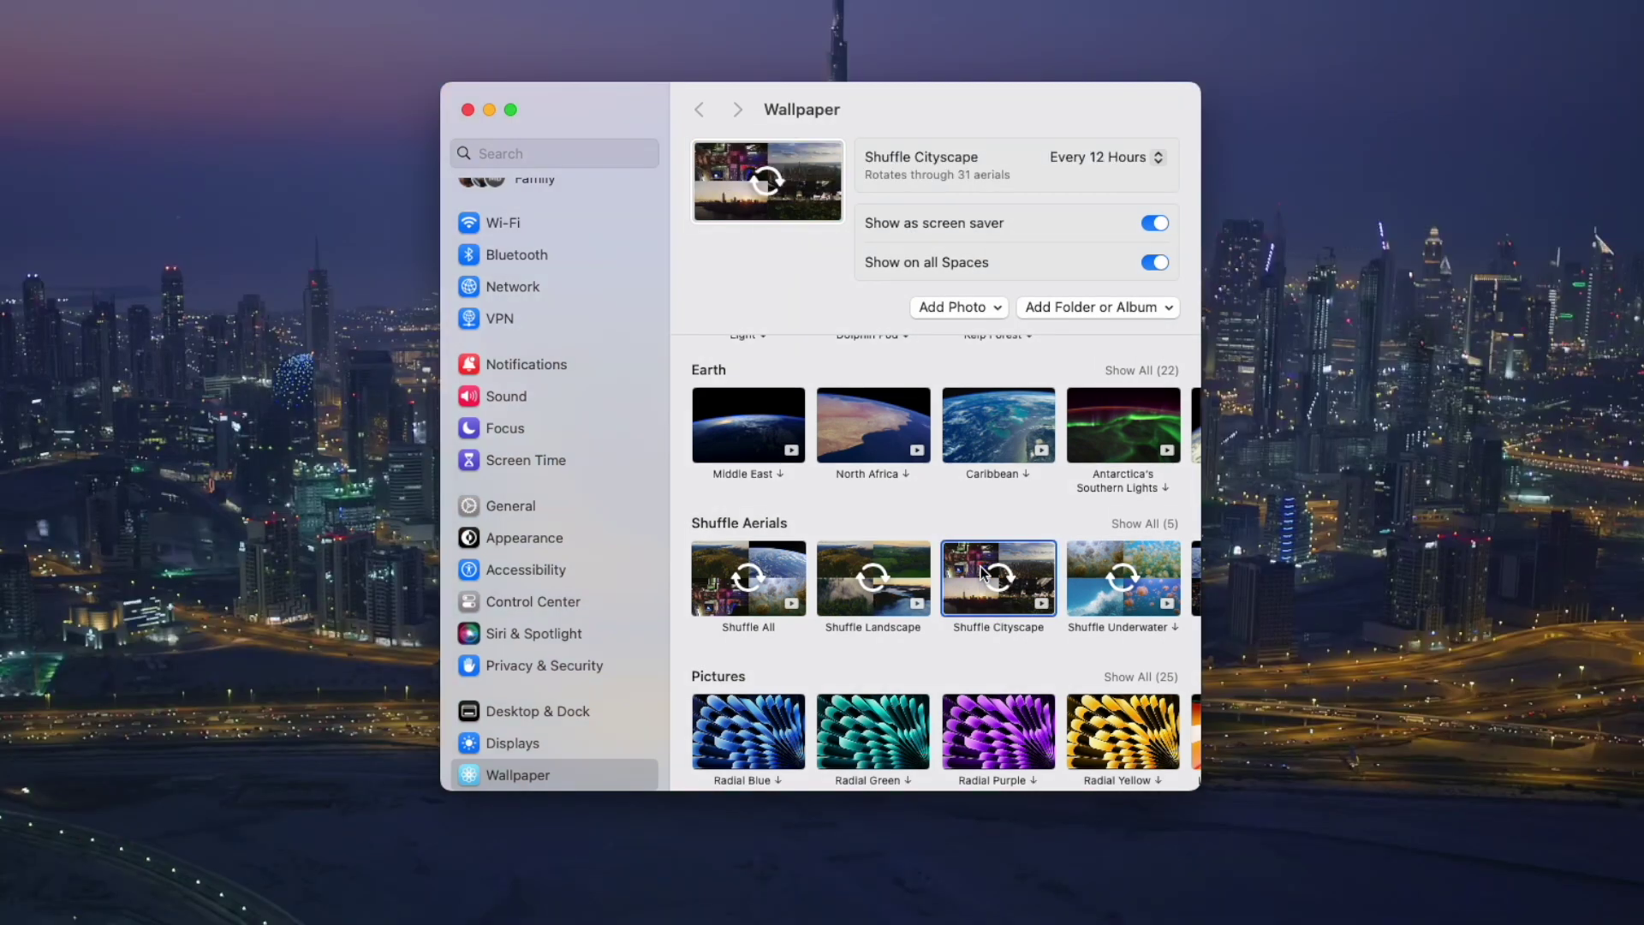
click(1102, 158)
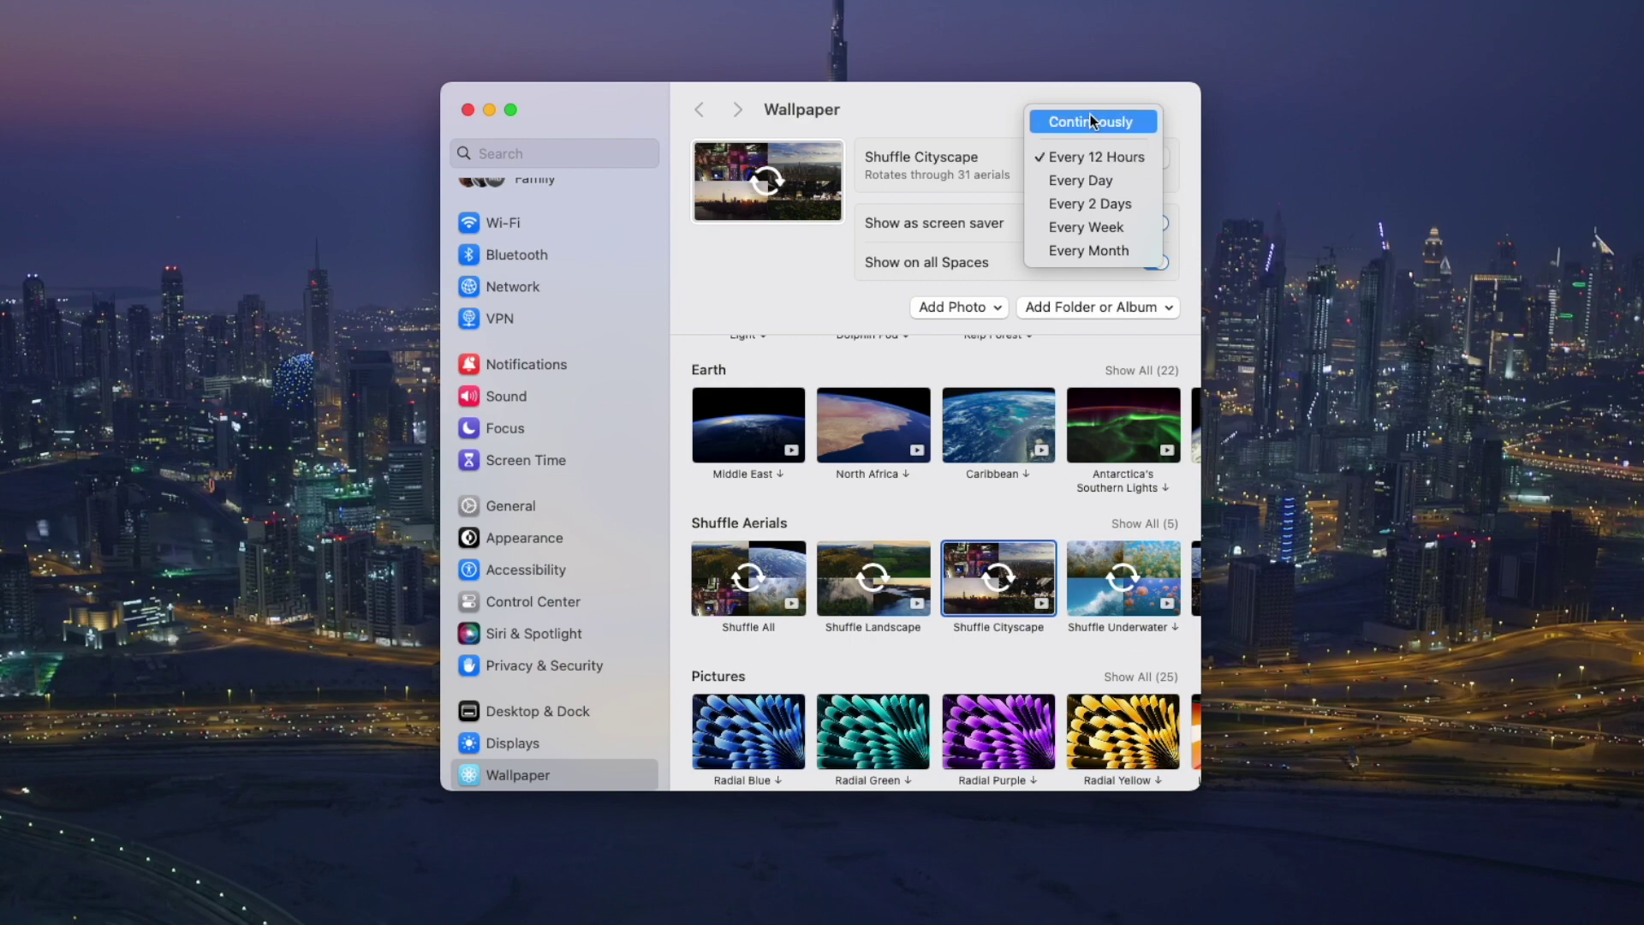
click(1092, 118)
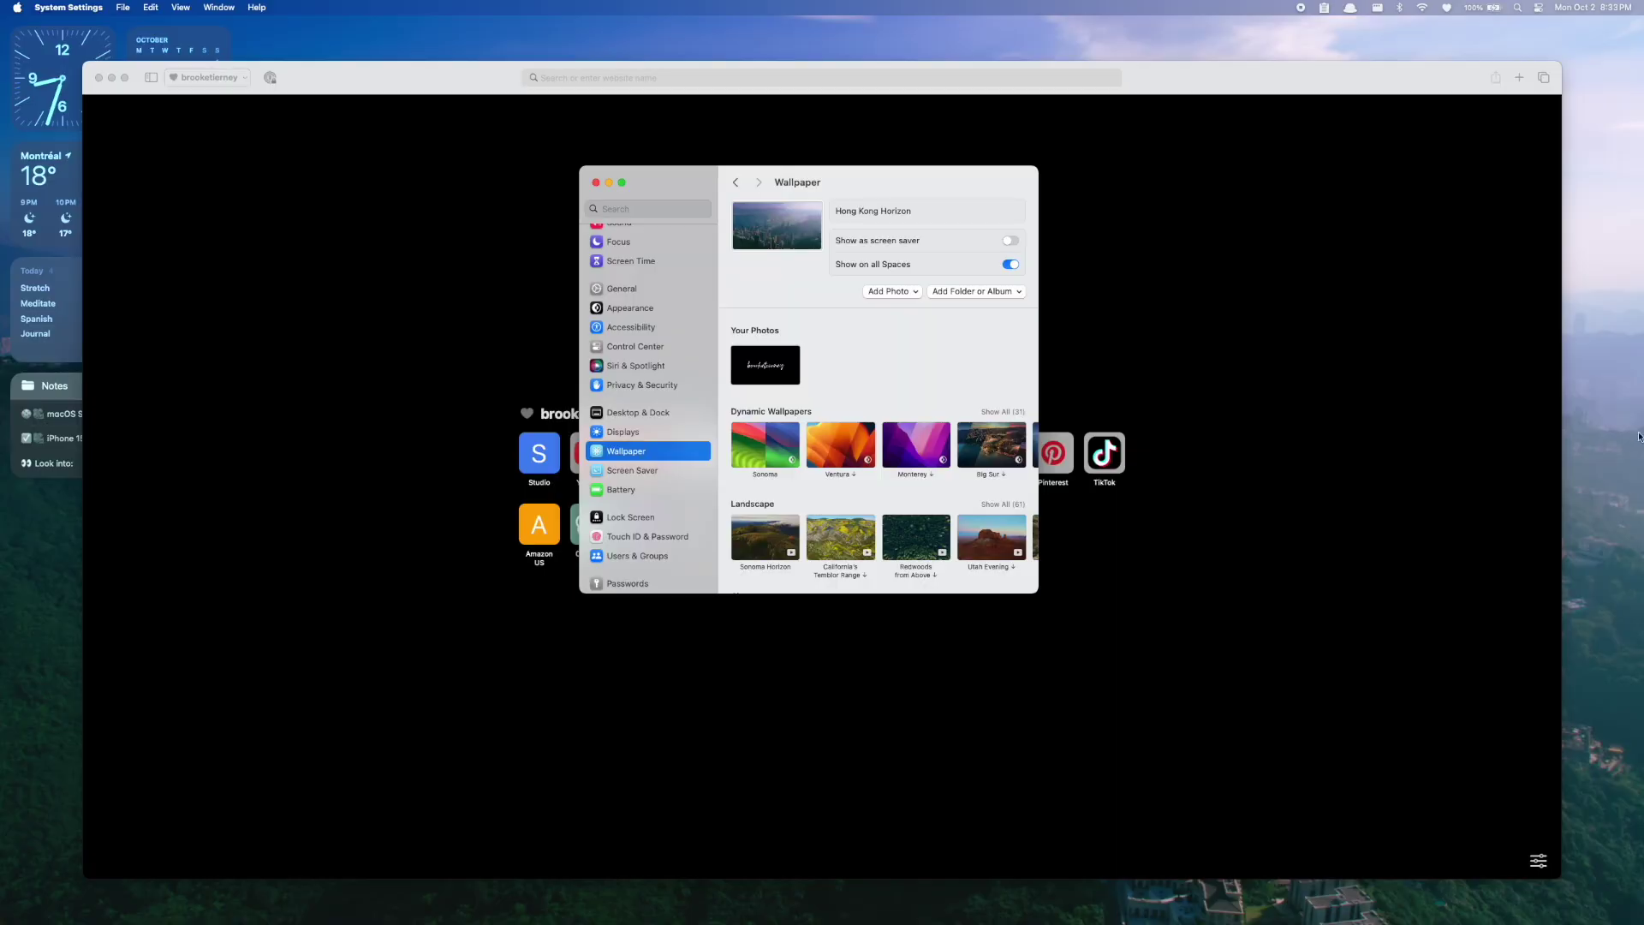
click(1594, 322)
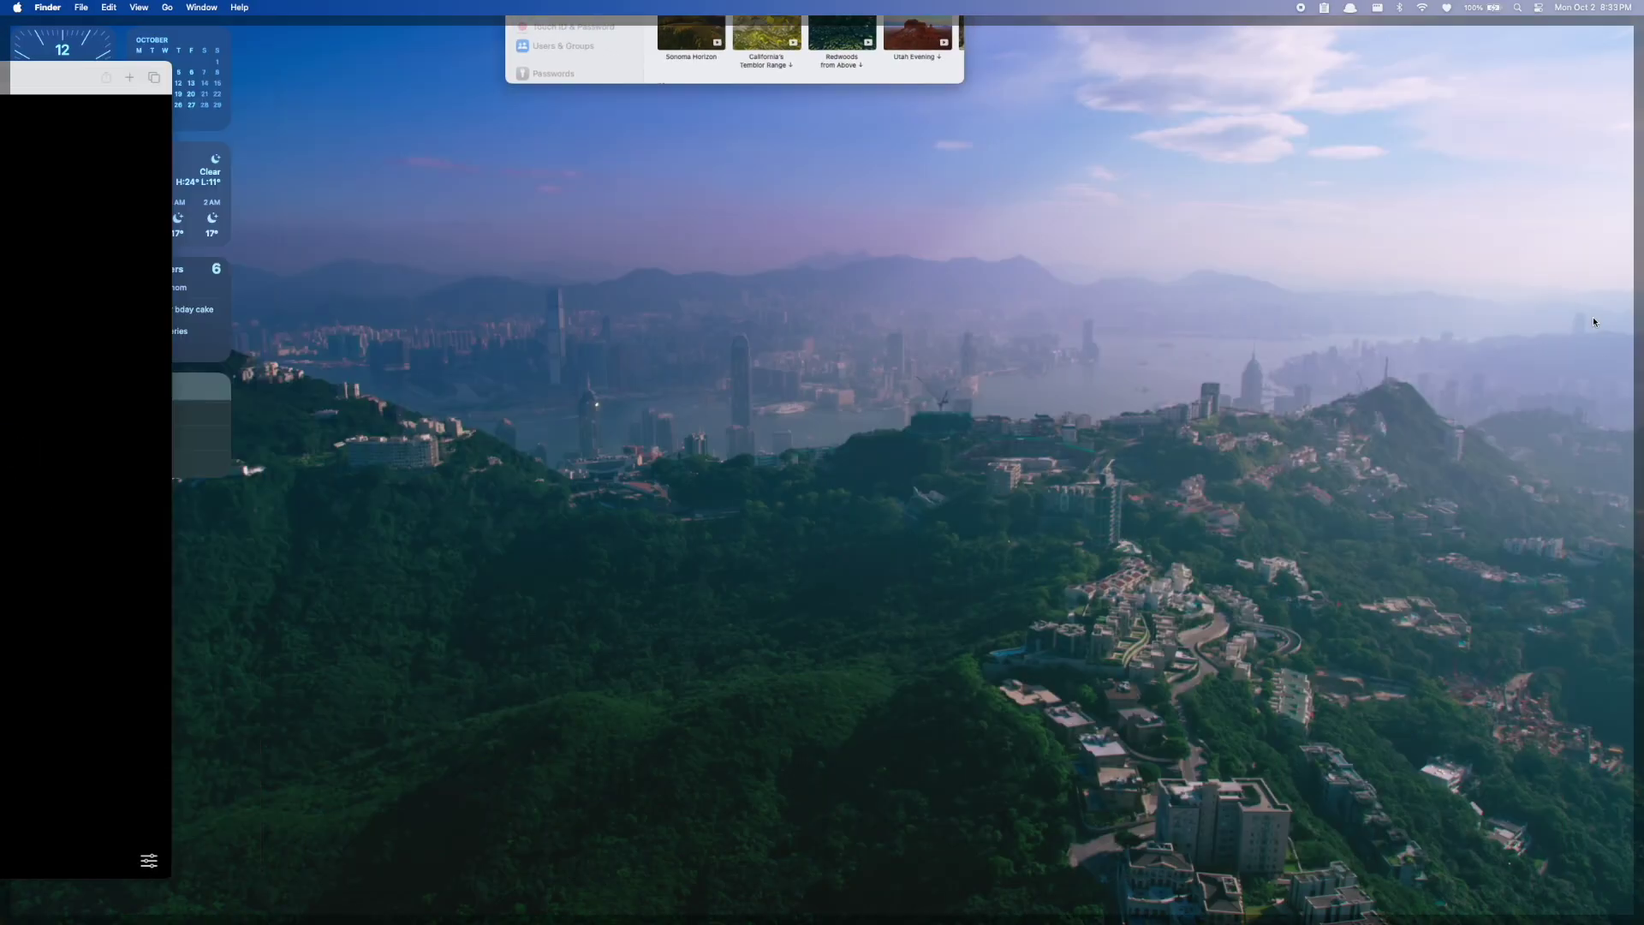
click(1594, 322)
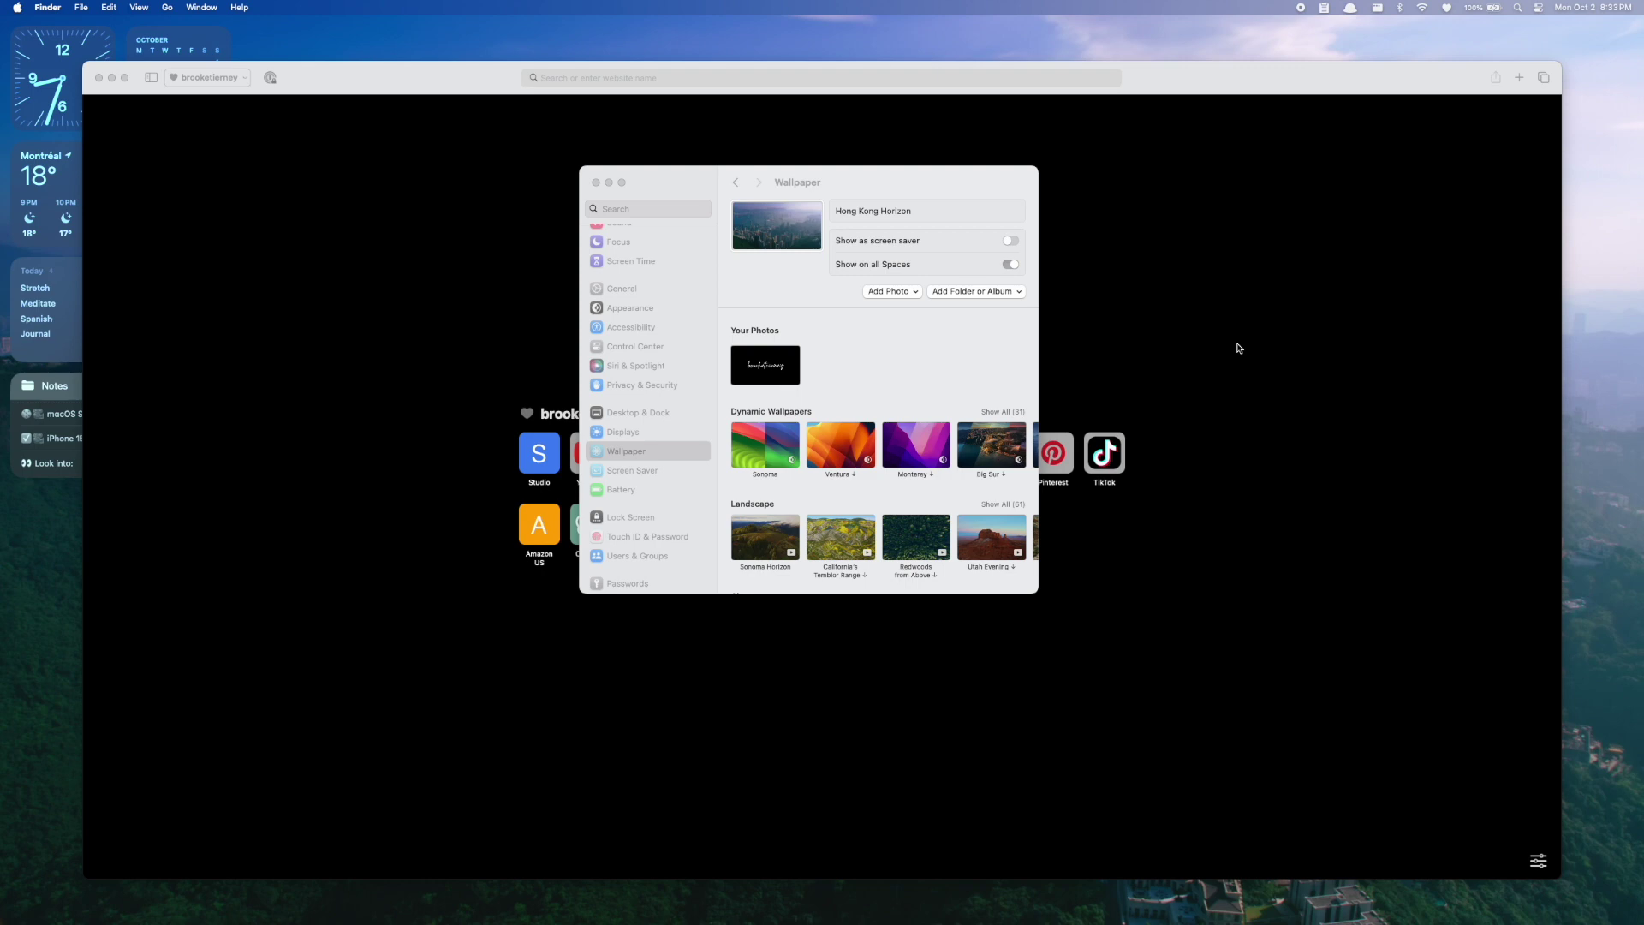
click(1623, 348)
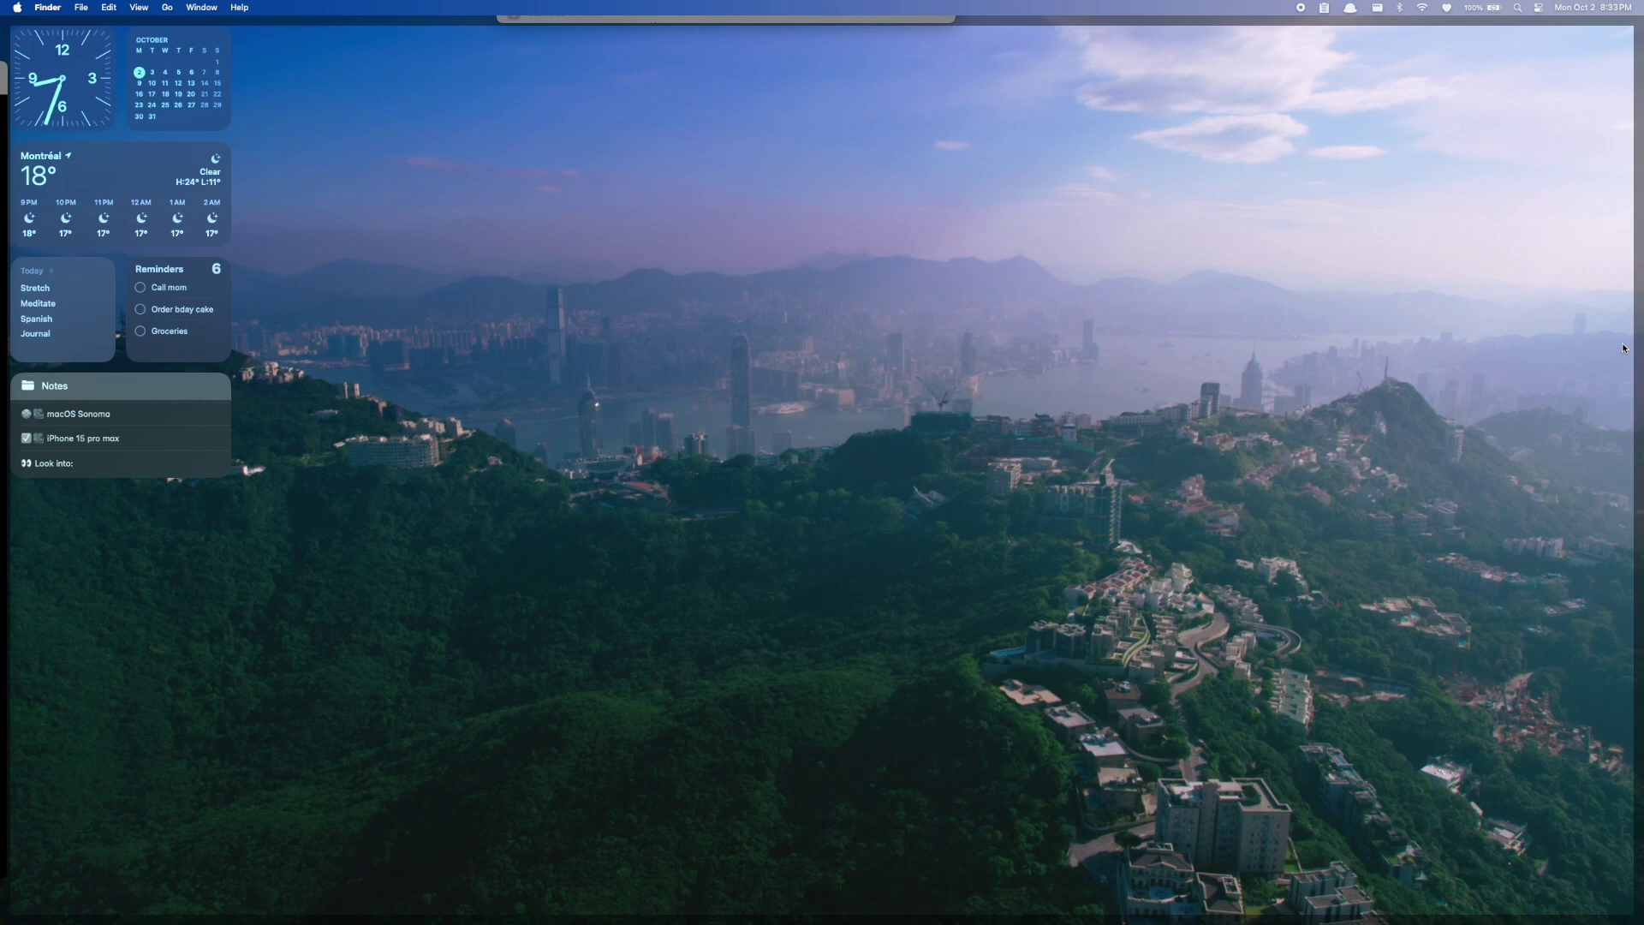
click(1581, 341)
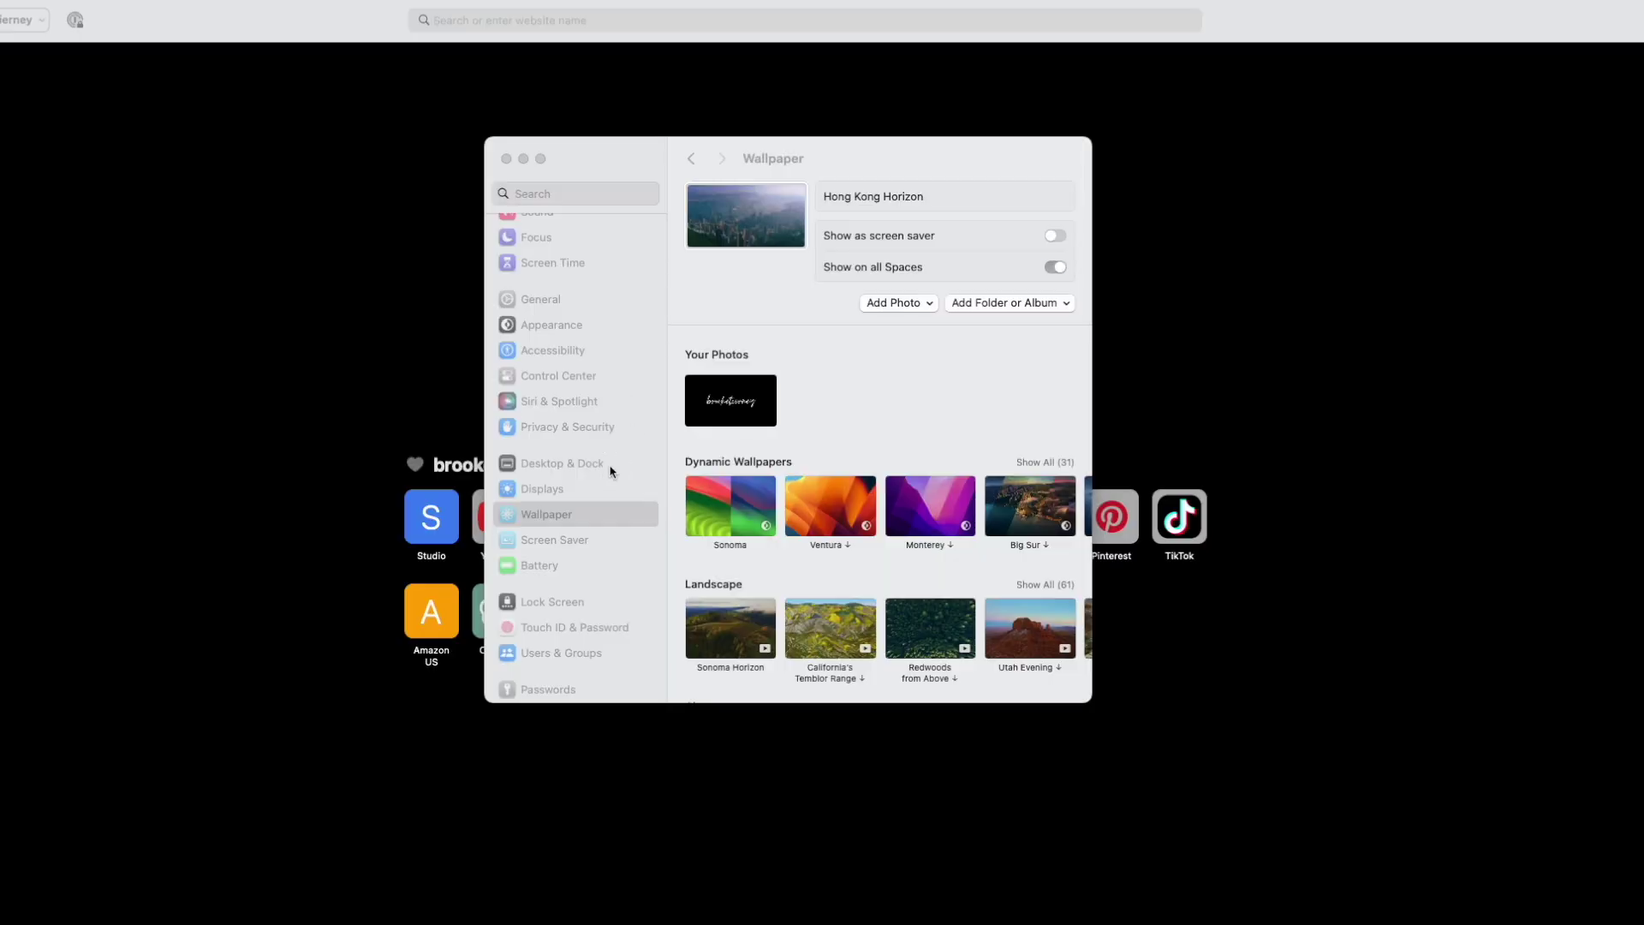
Step: In Desktop & Dock, review the 'Click wallpaper to reveal desktop' options: Always or Only in Stage Manager
click(591, 463)
scroll(854, 560, down, 2)
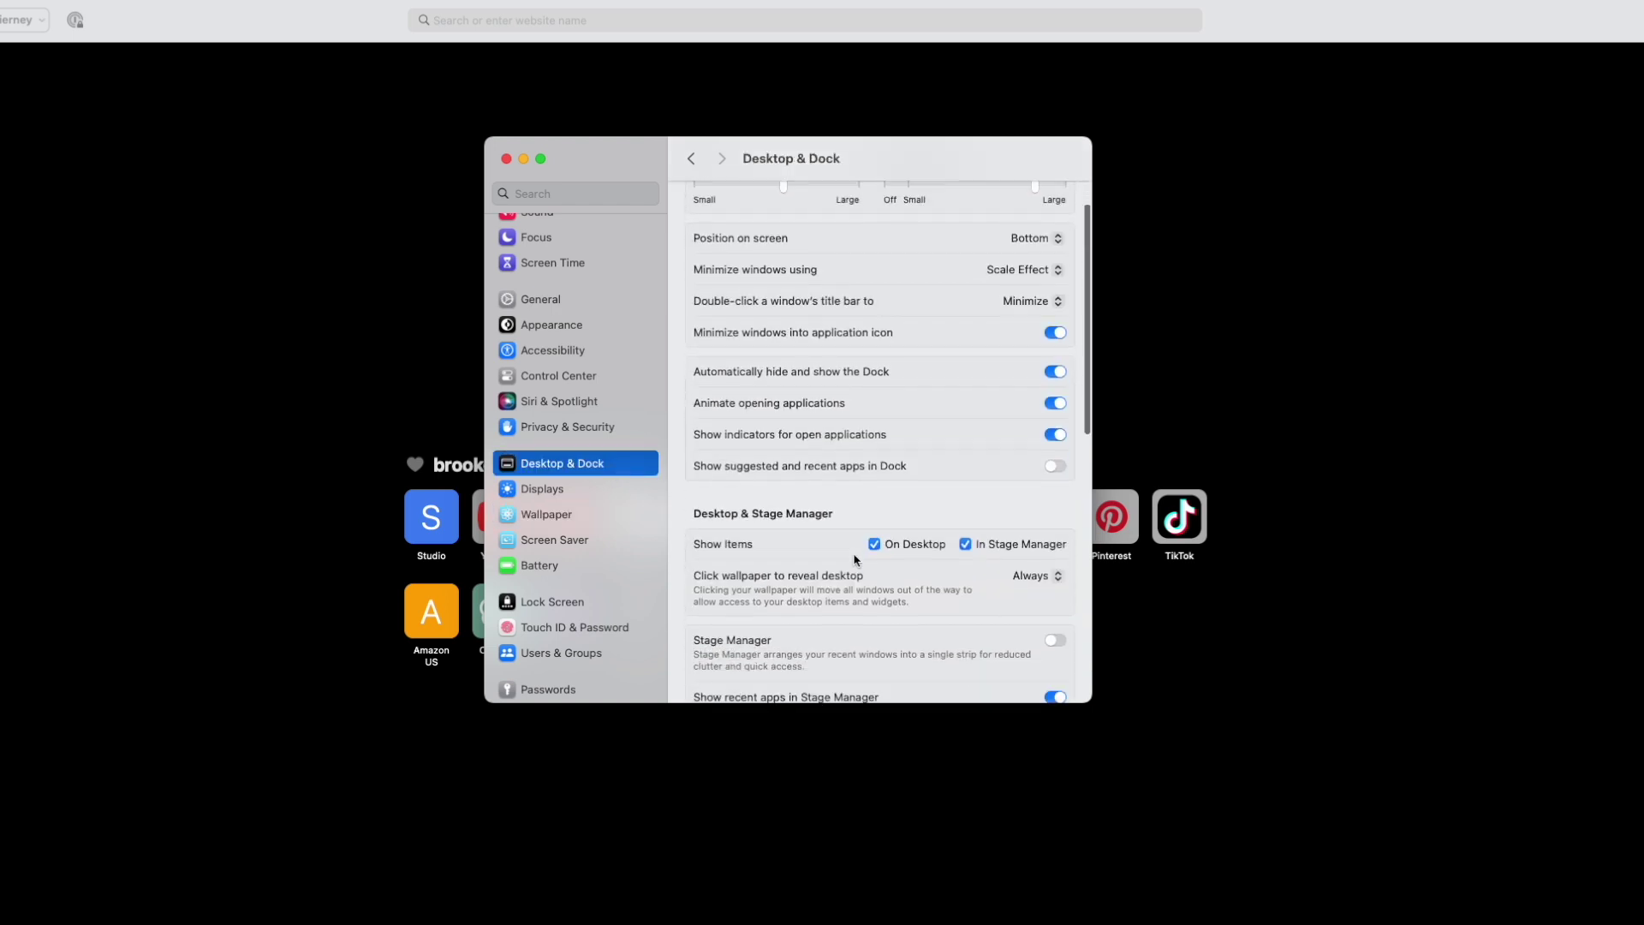
scroll(854, 560, down, 1)
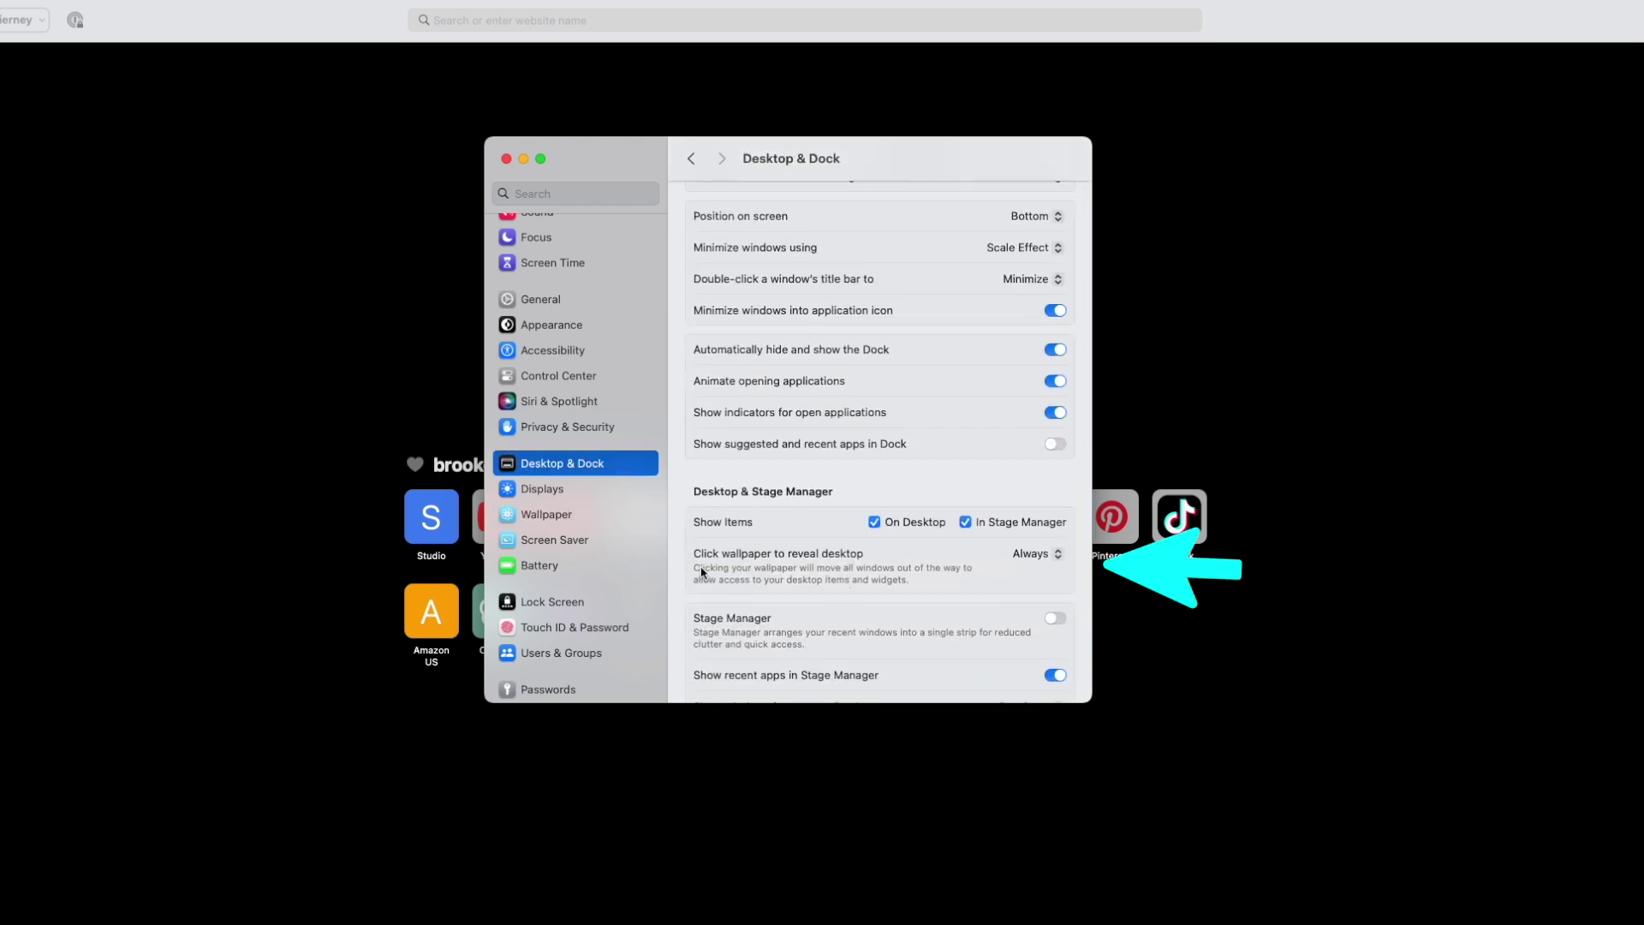
scroll(703, 572, down, 1)
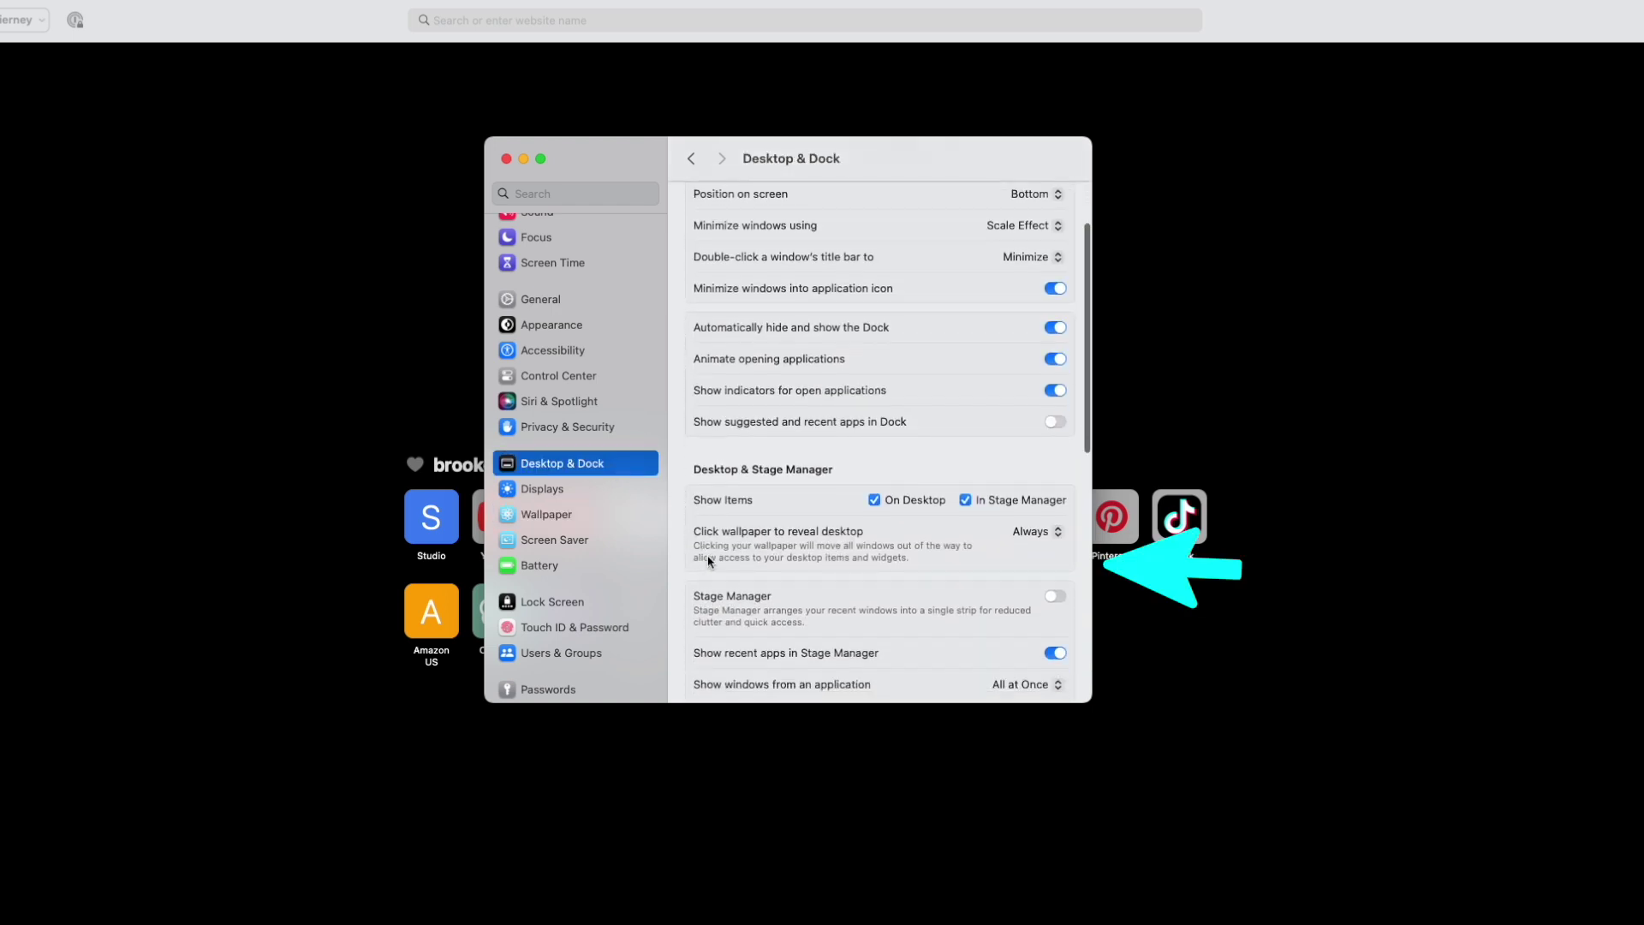
click(1026, 533)
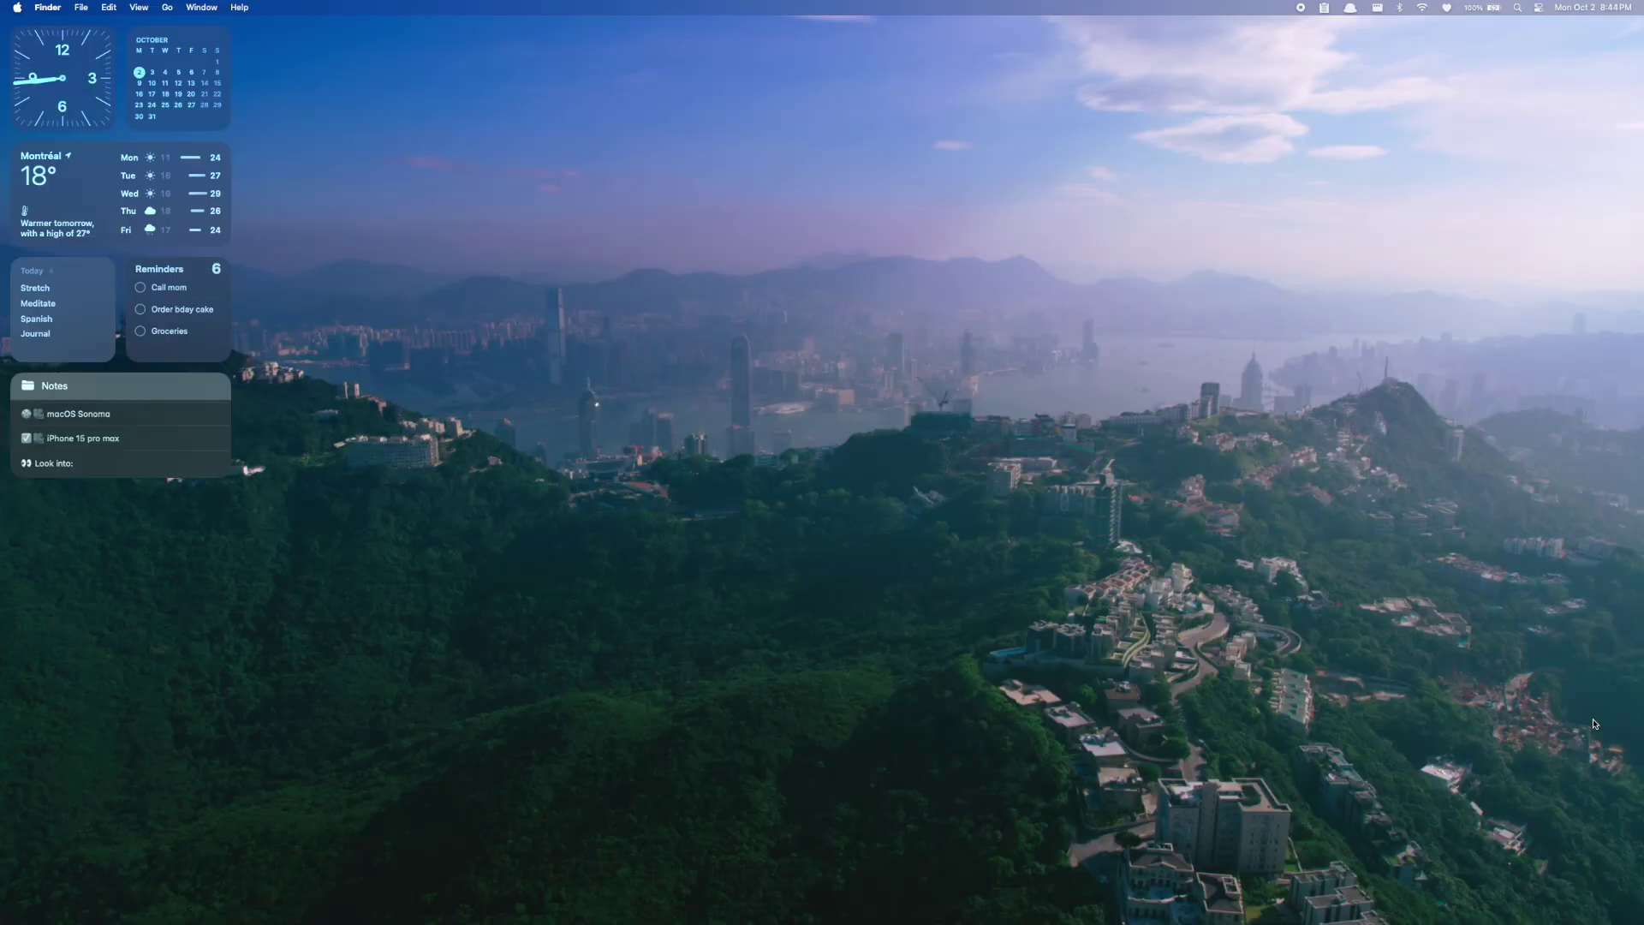
key(fn+n)
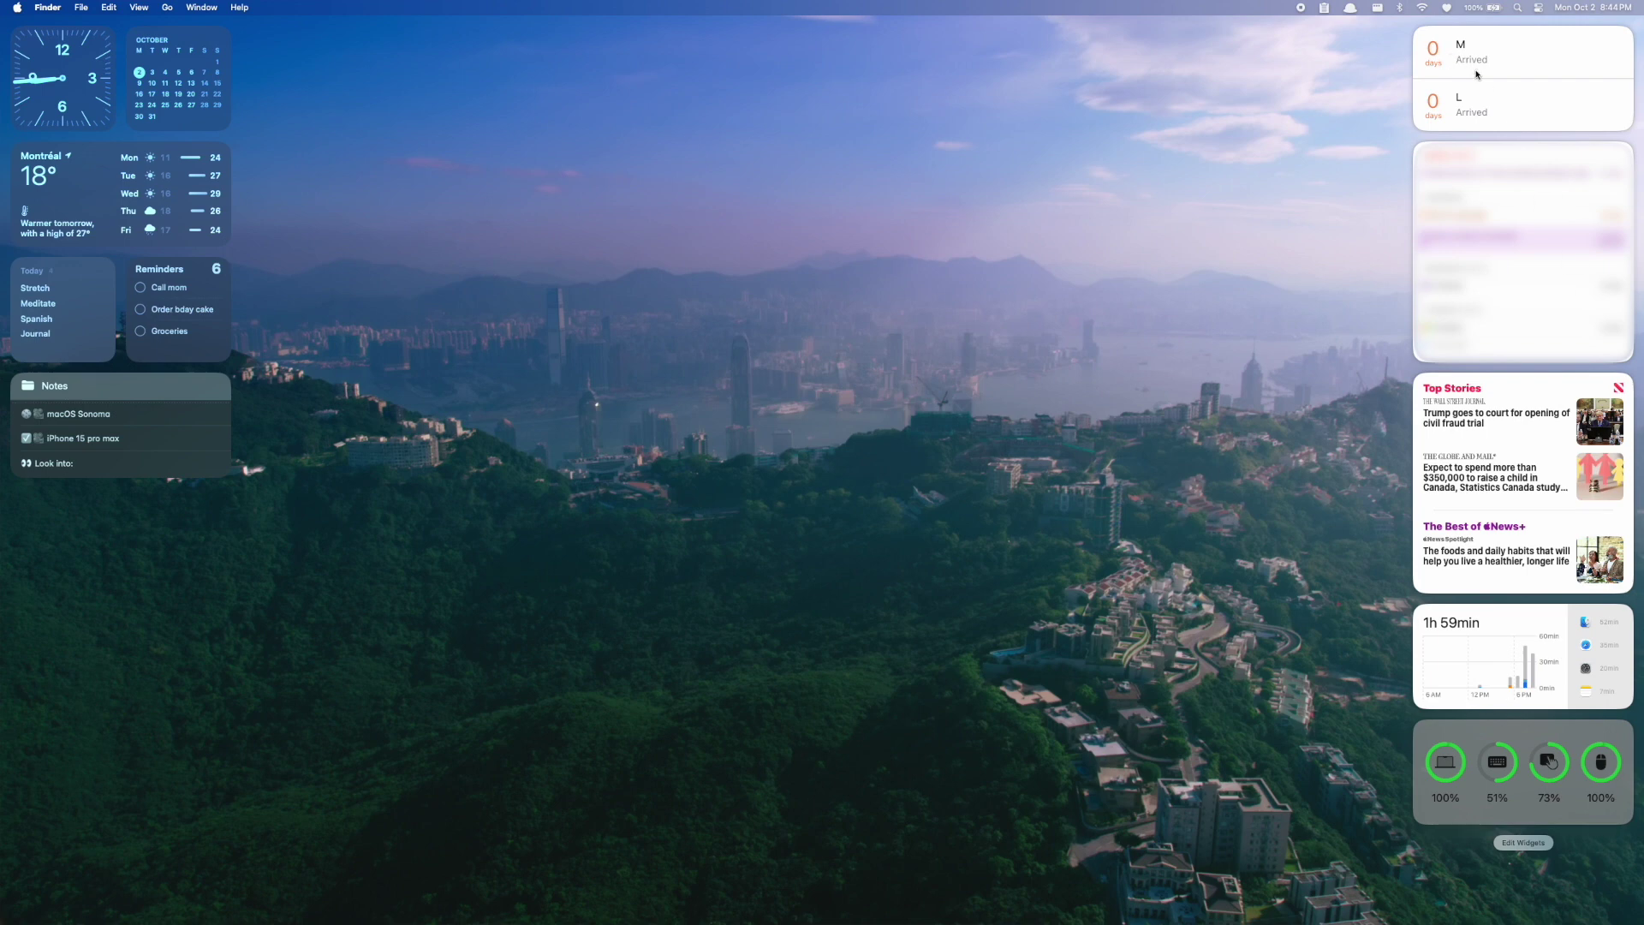
Step: Drag the countdown widget to the desktop below Notes, then back into Notification Center
drag(1511, 88, 120, 567)
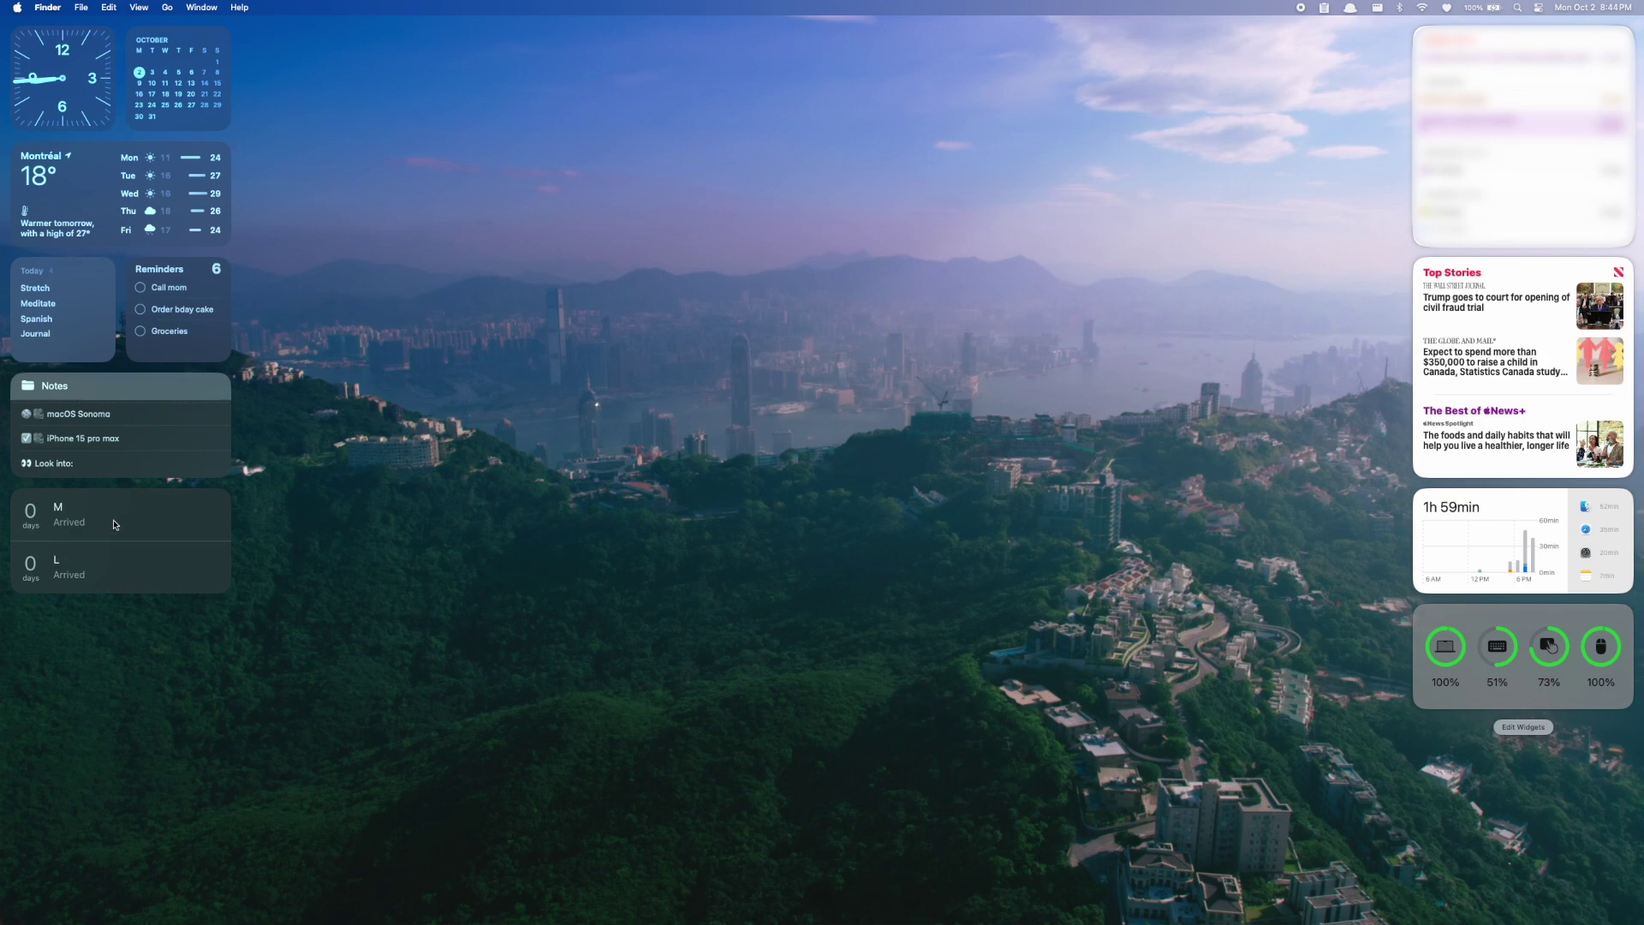
drag(114, 522, 1505, 55)
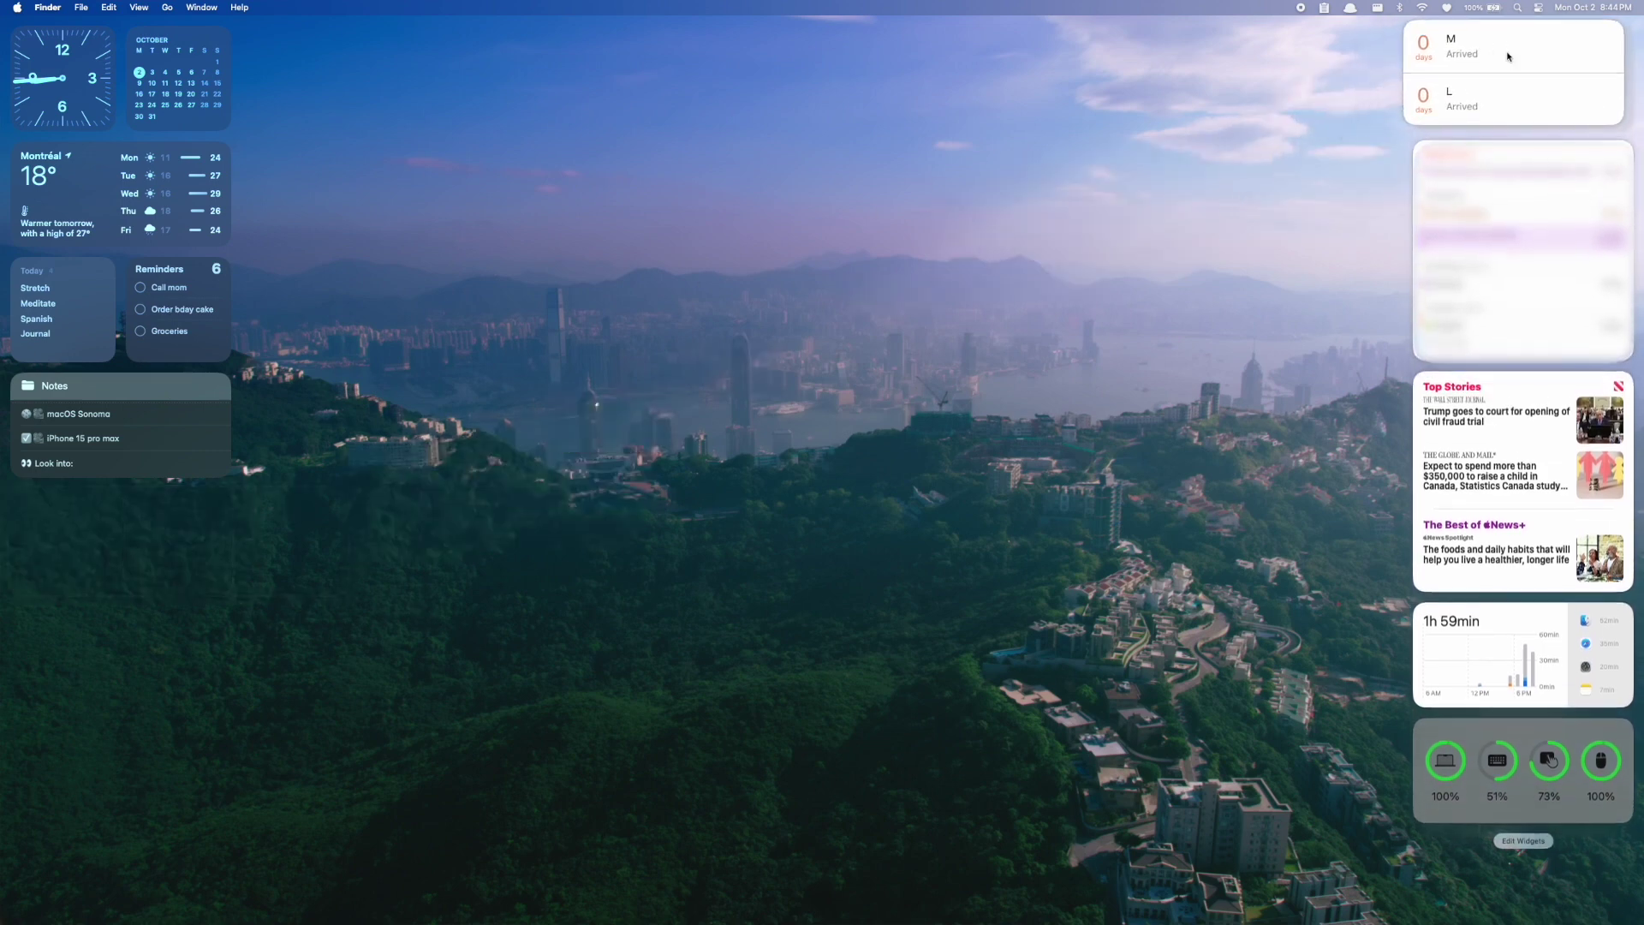
click(1263, 300)
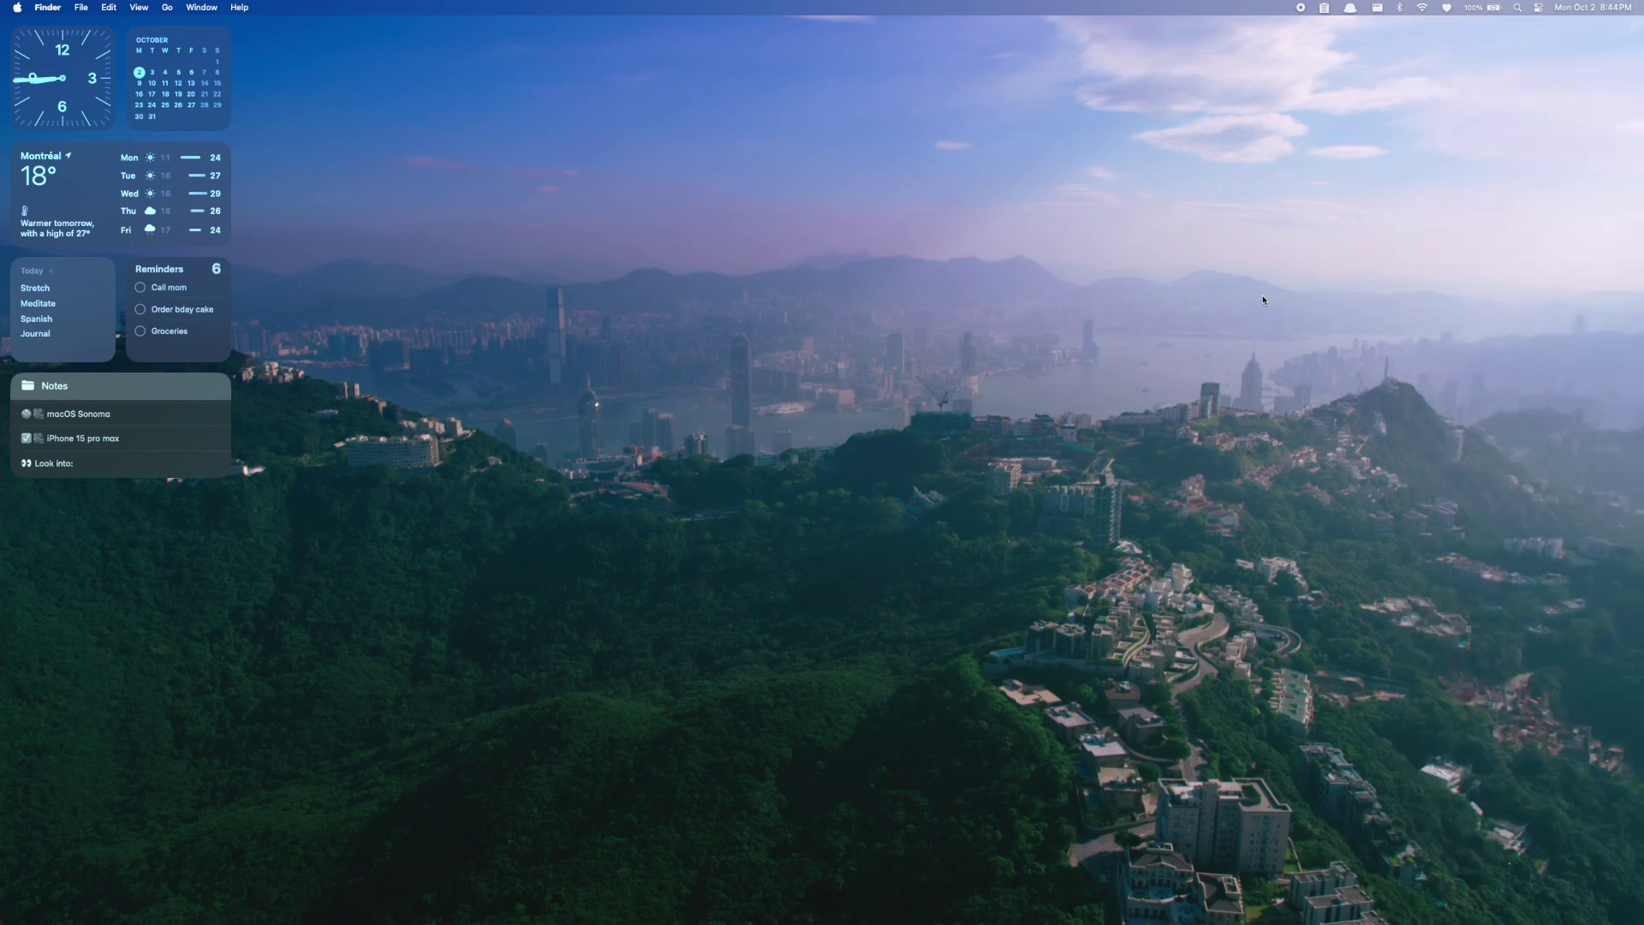
right_click(958, 290)
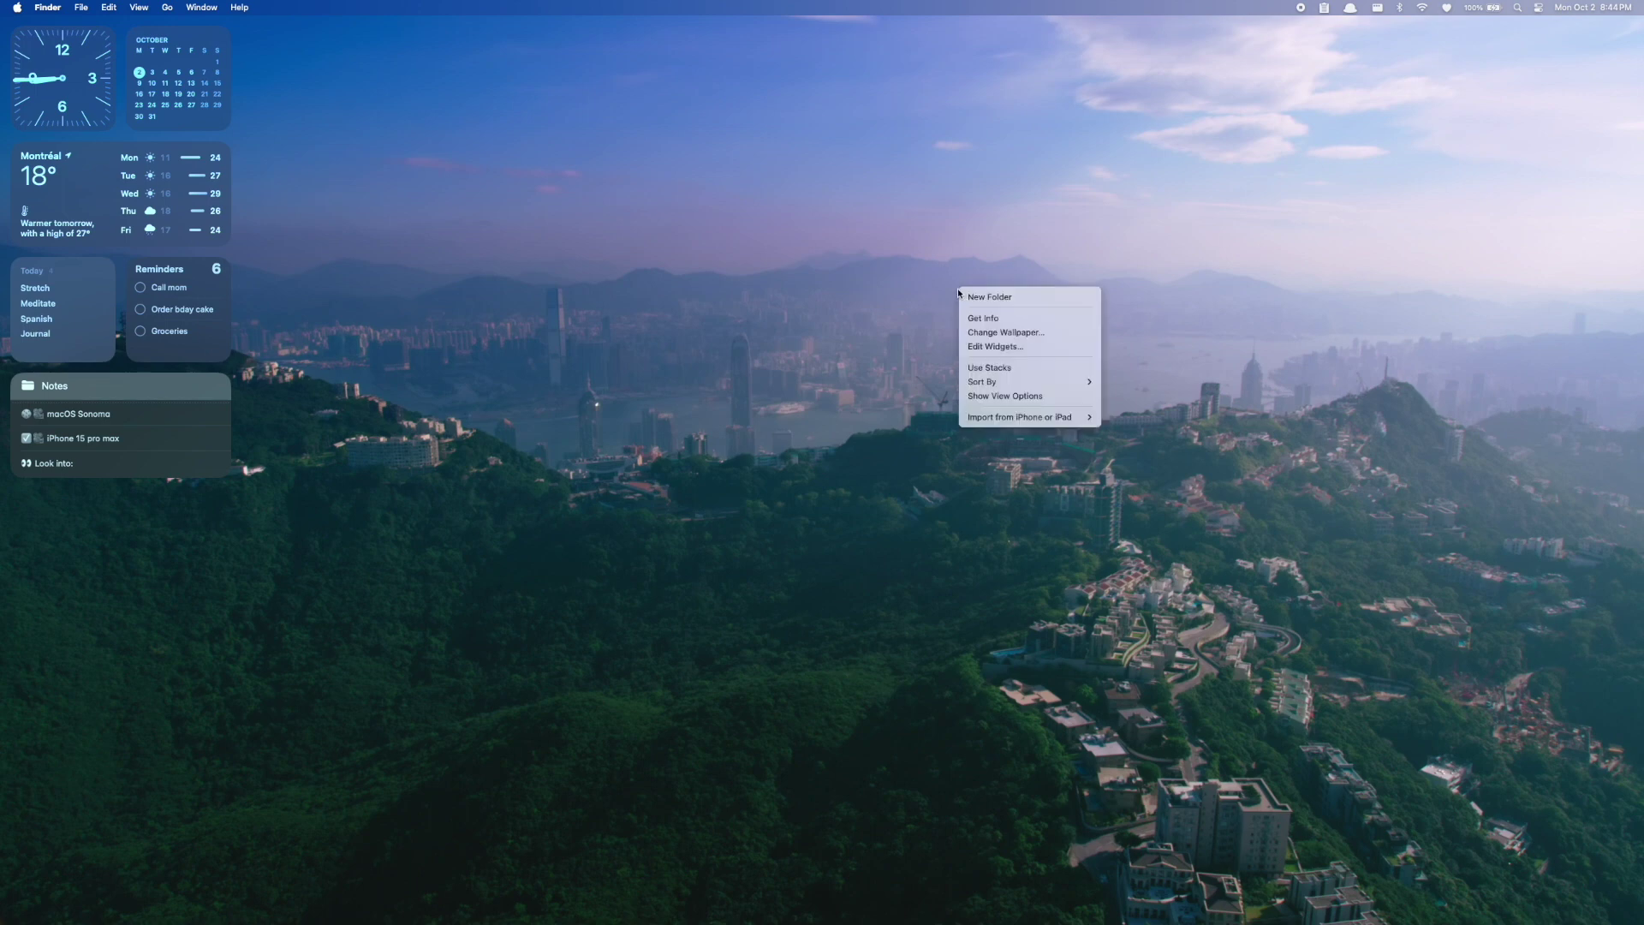
Step: Add the wide CARROT Cupertino forecast widget below Notes, then browse the Batteries widgets
click(993, 347)
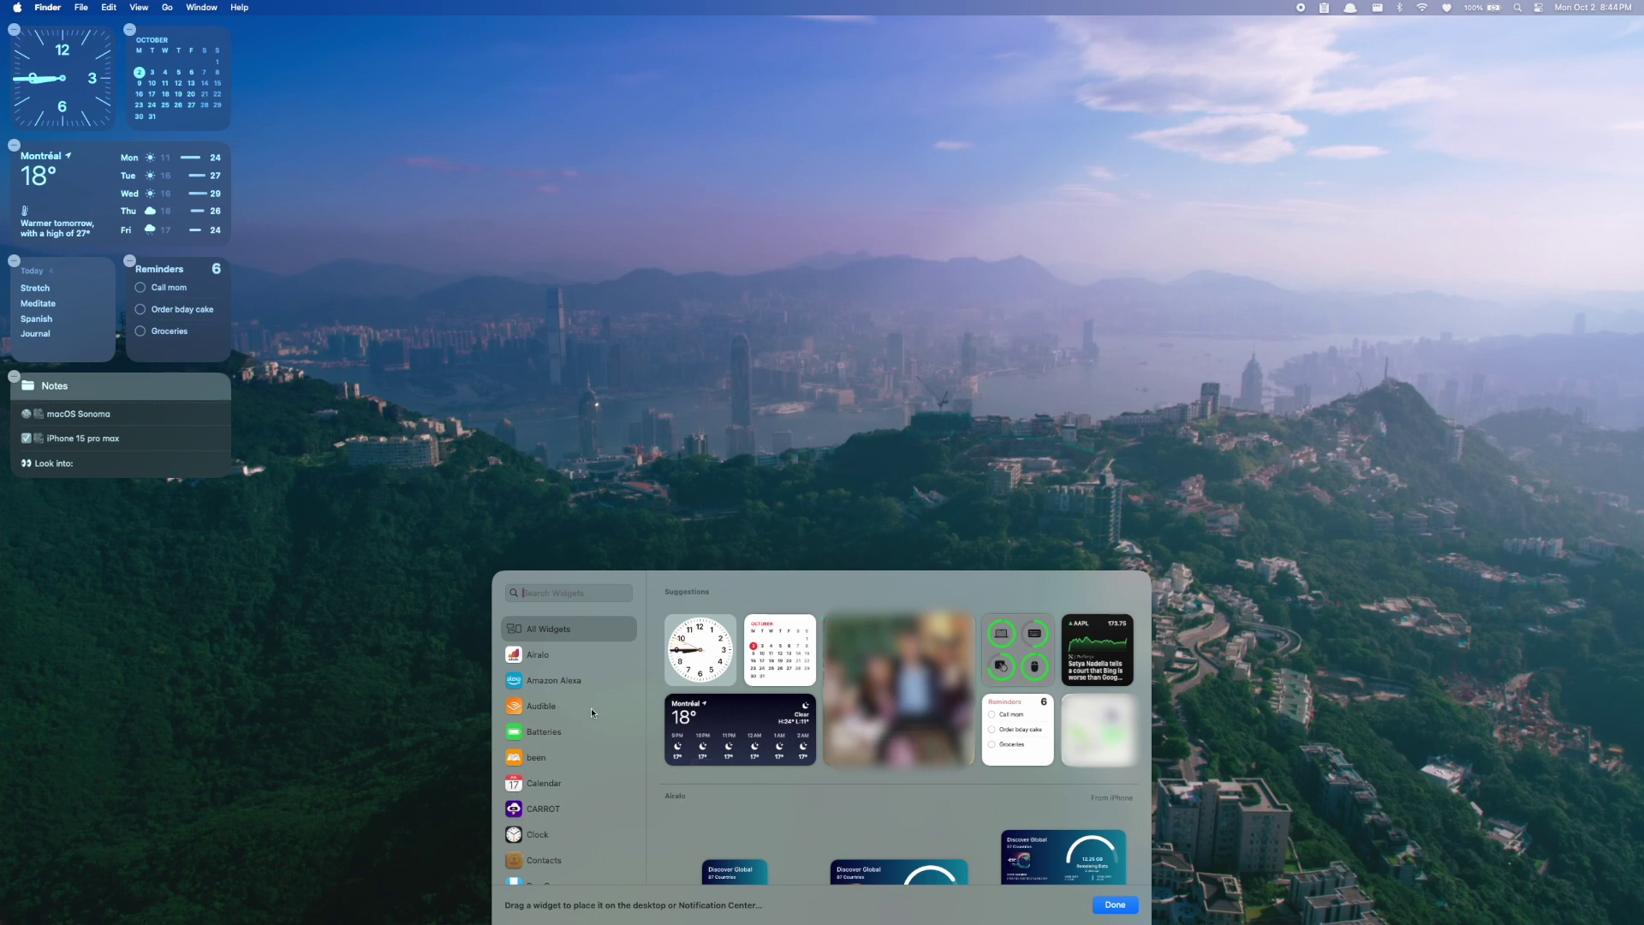
click(543, 809)
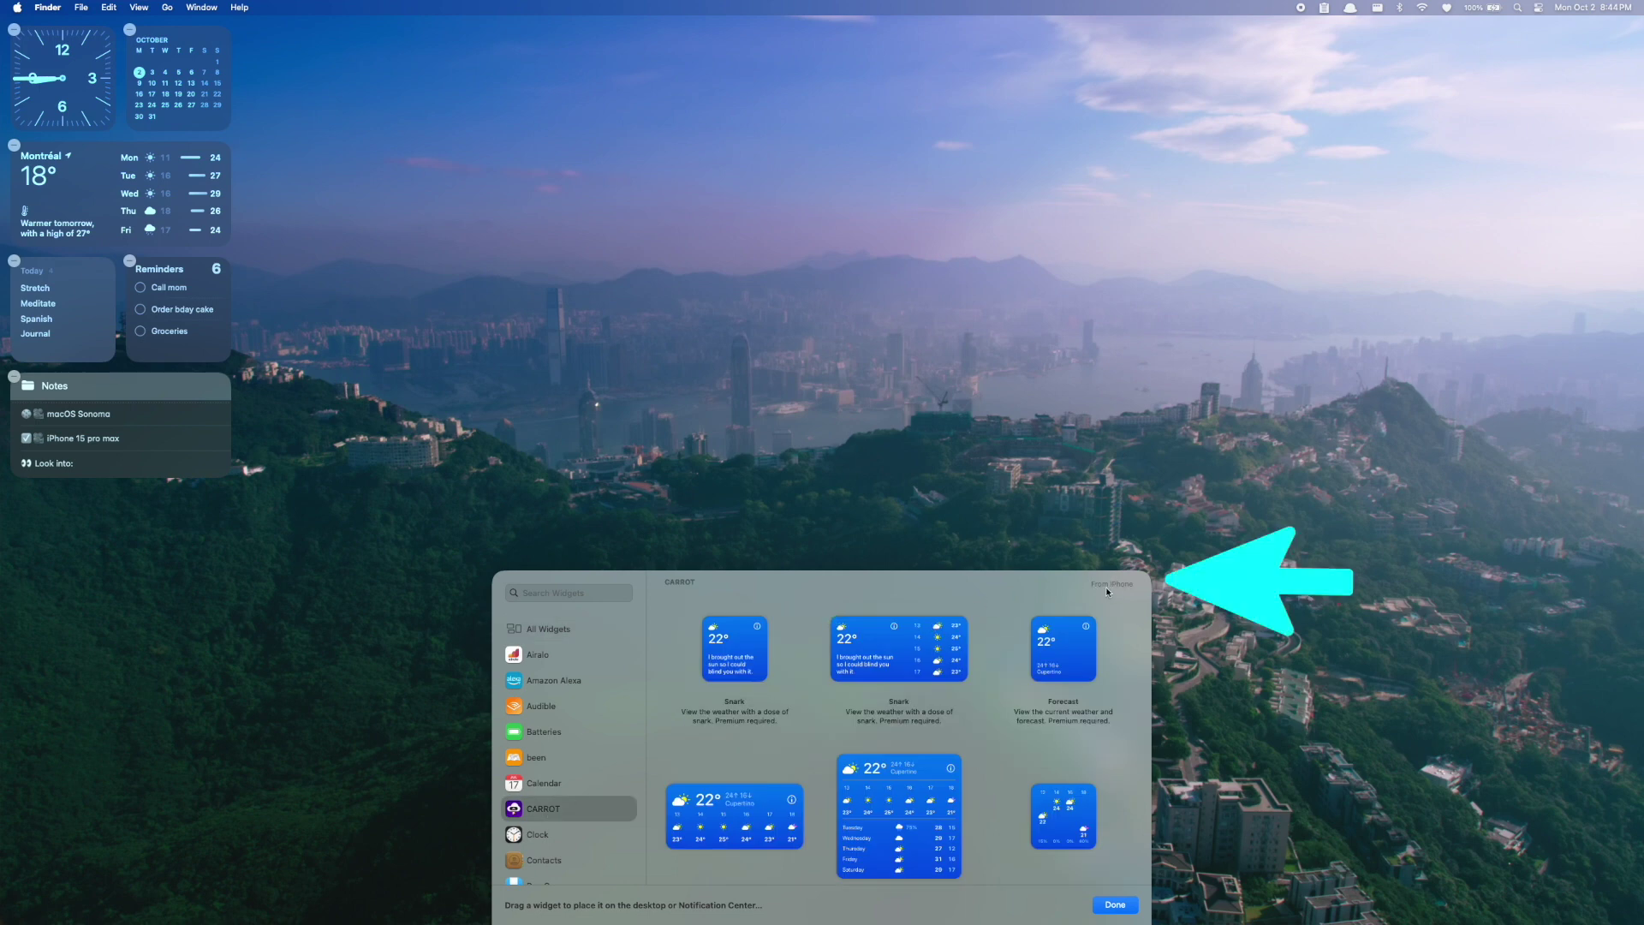
mouse_move(737, 814)
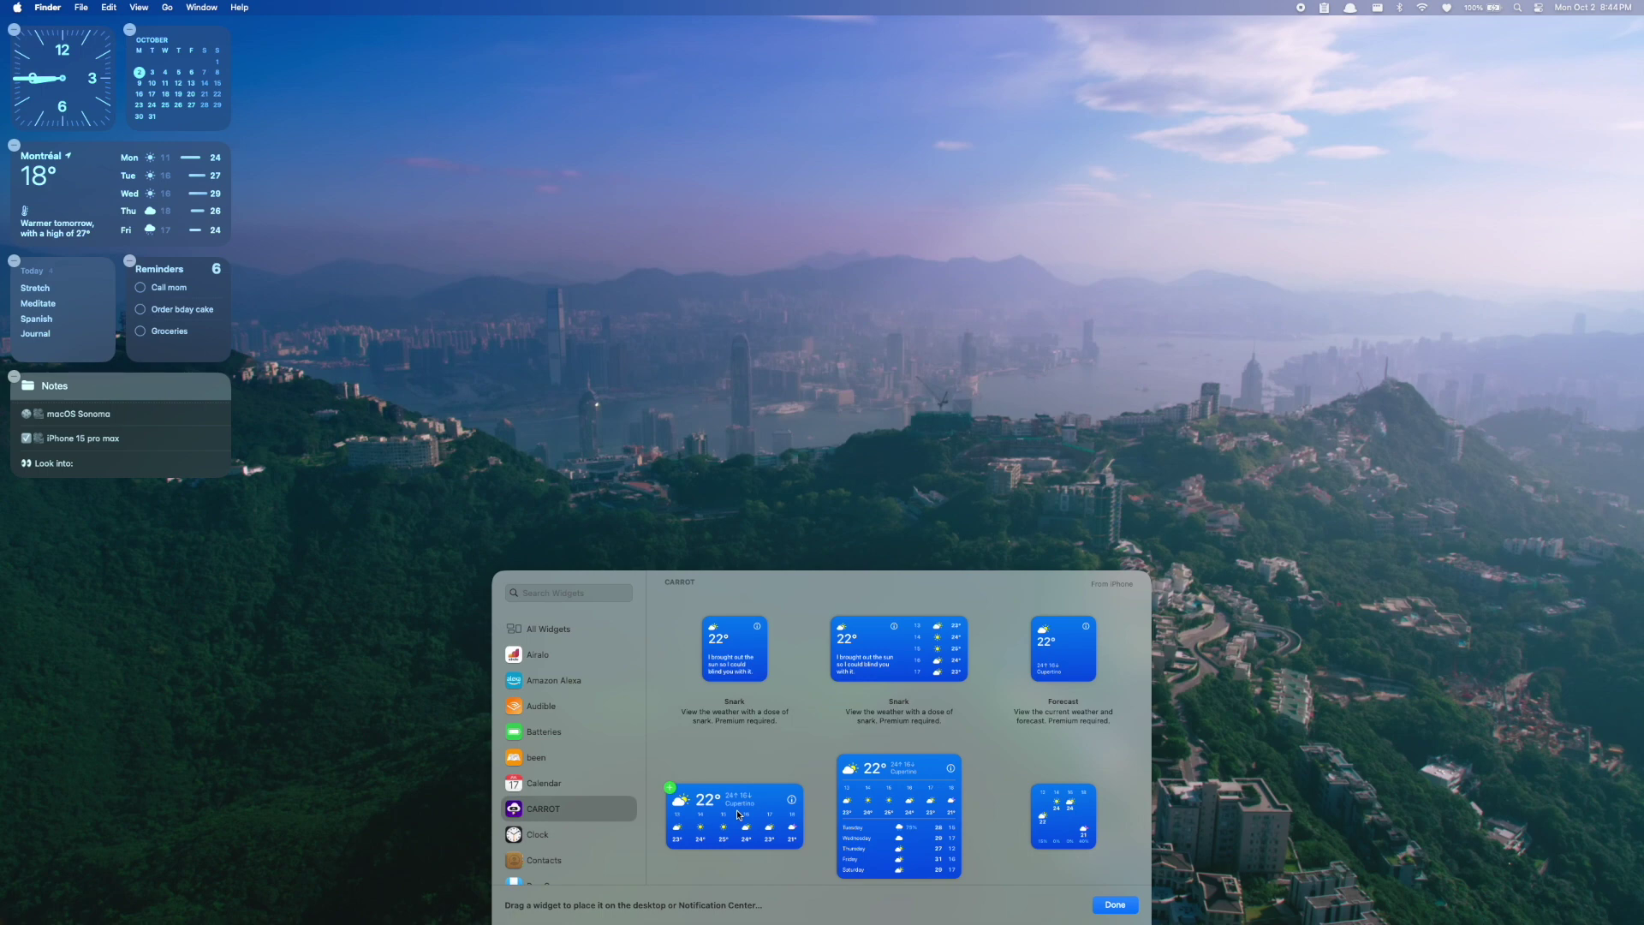
click(737, 810)
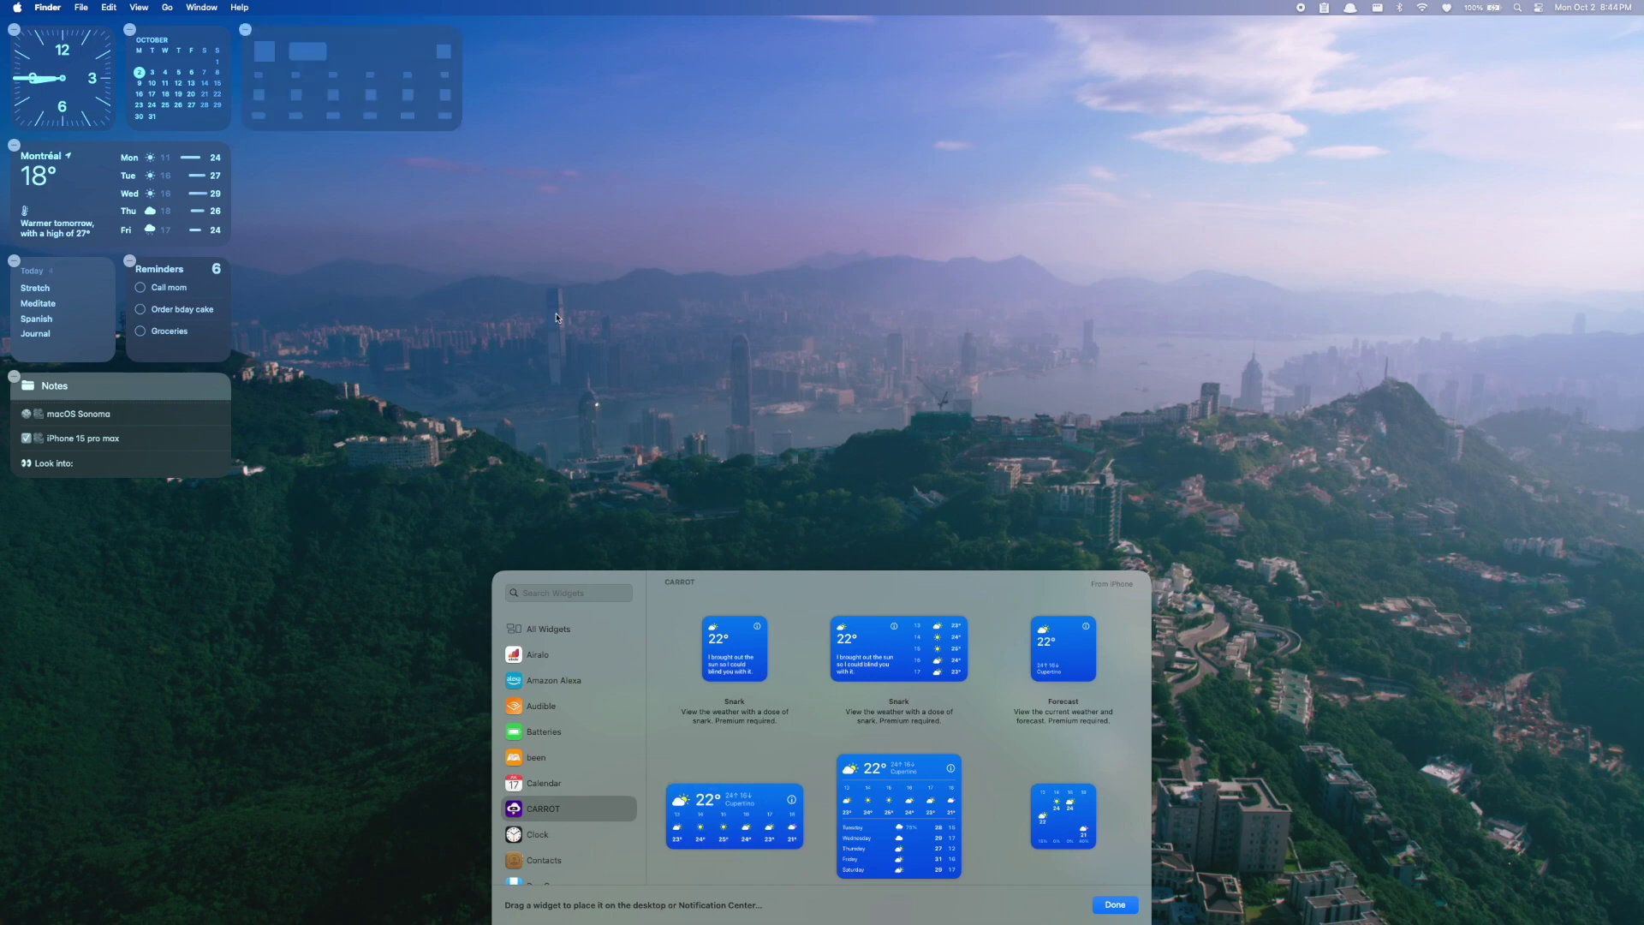
drag(389, 77, 163, 525)
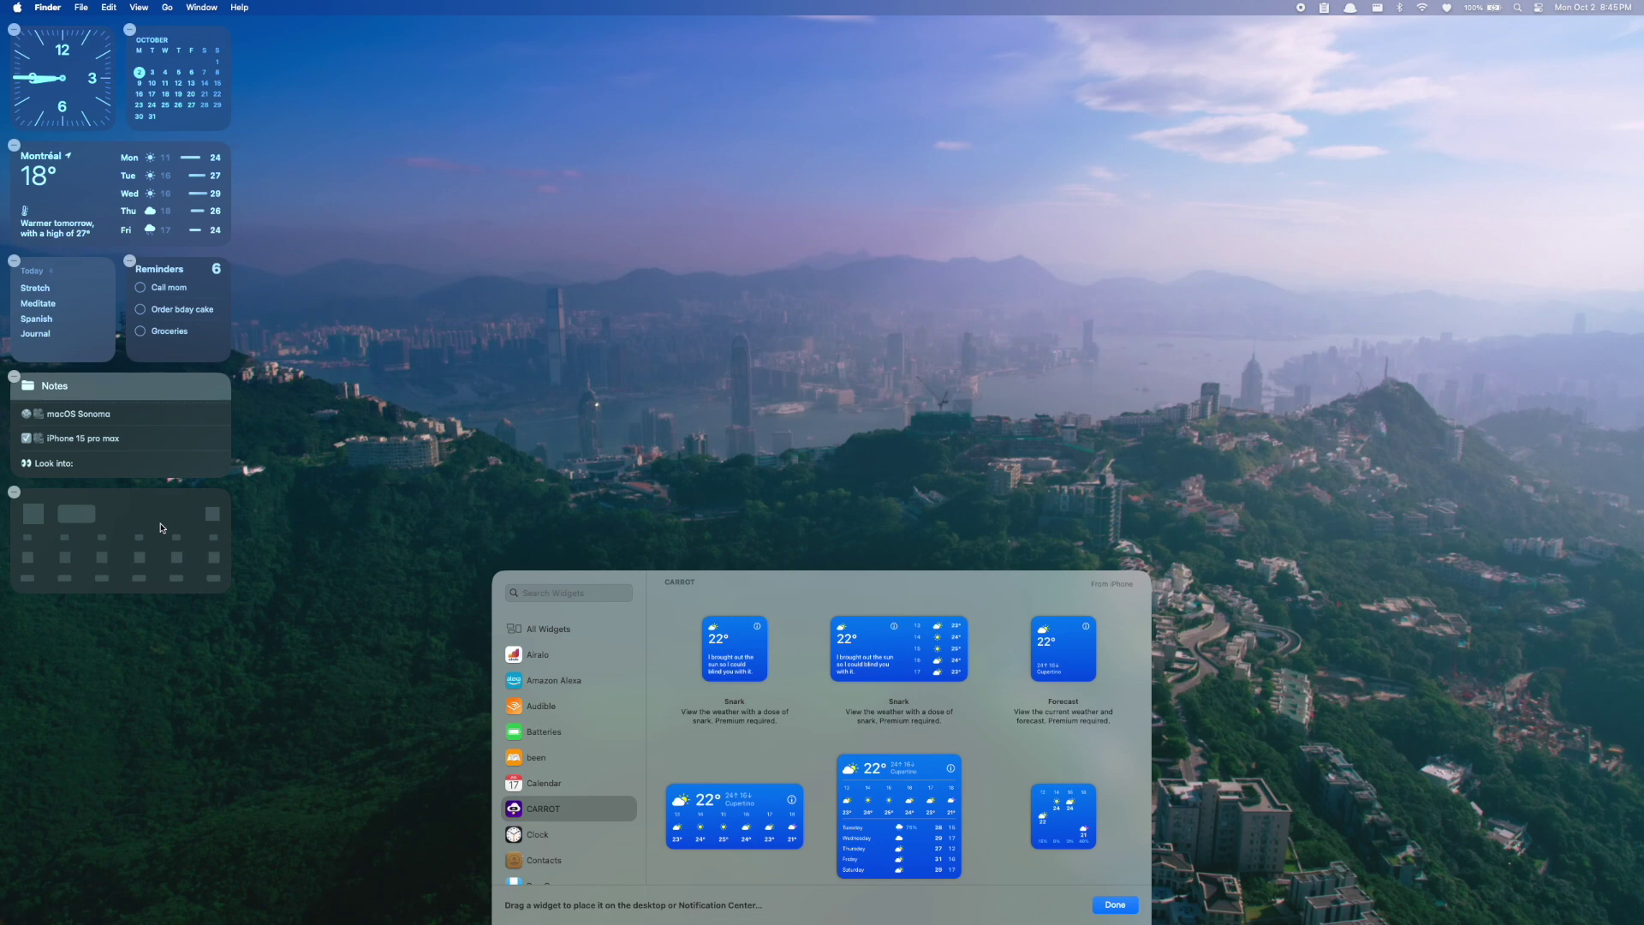
click(563, 735)
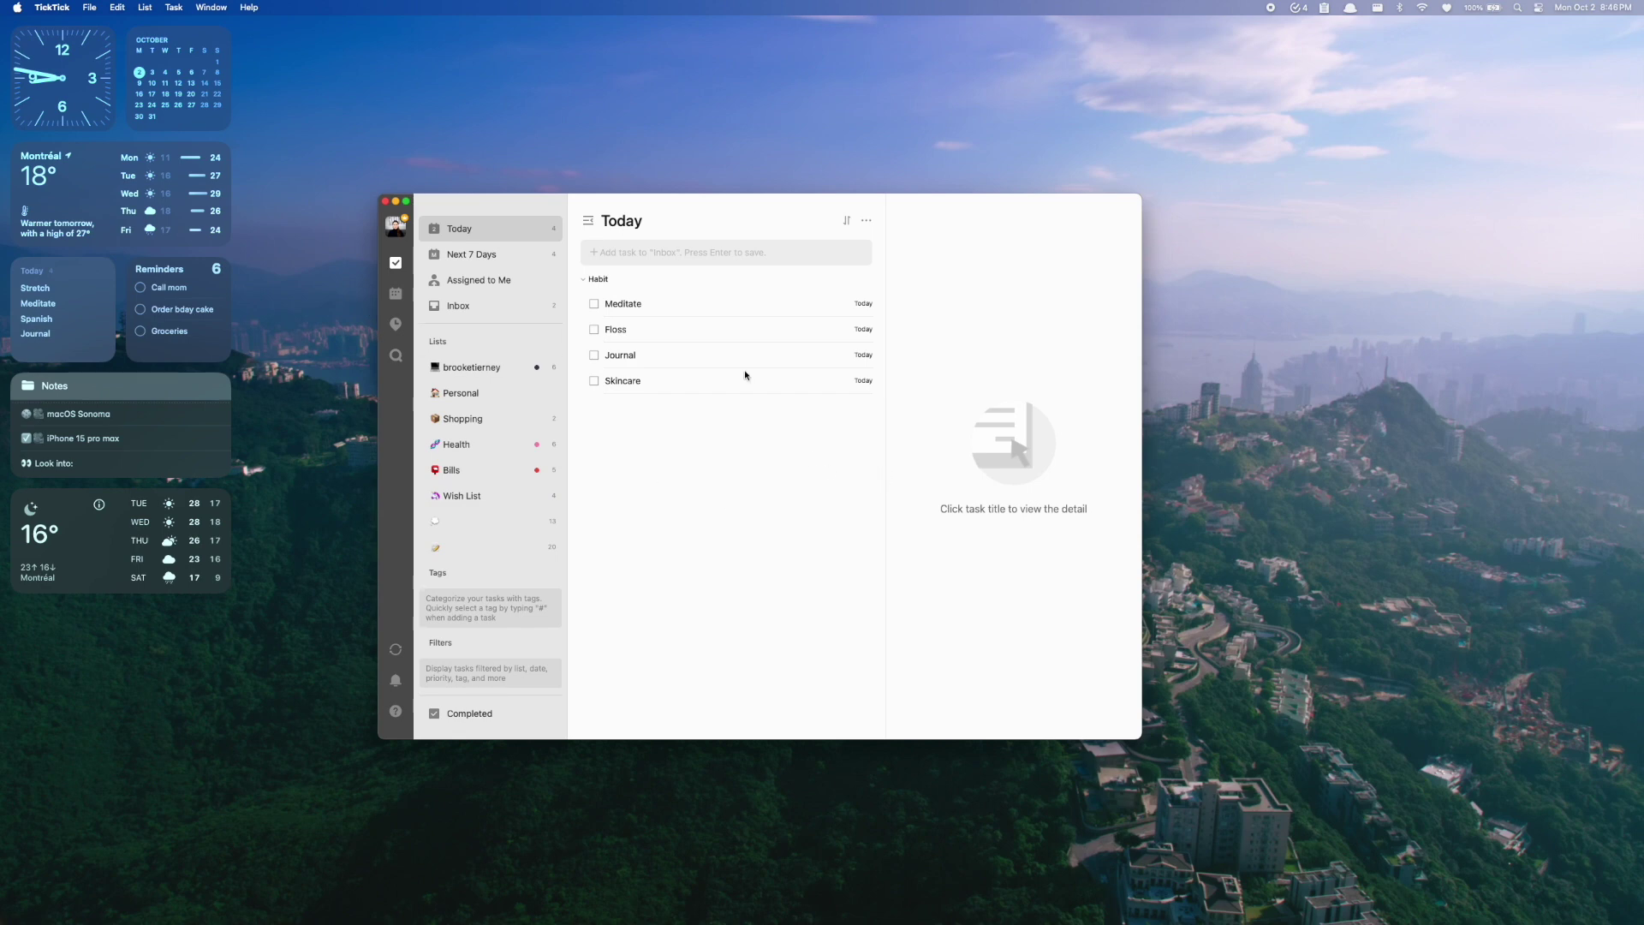
Step: Close TickTick, resize the CARROT widget to Small, then remove it from the desktop
click(385, 202)
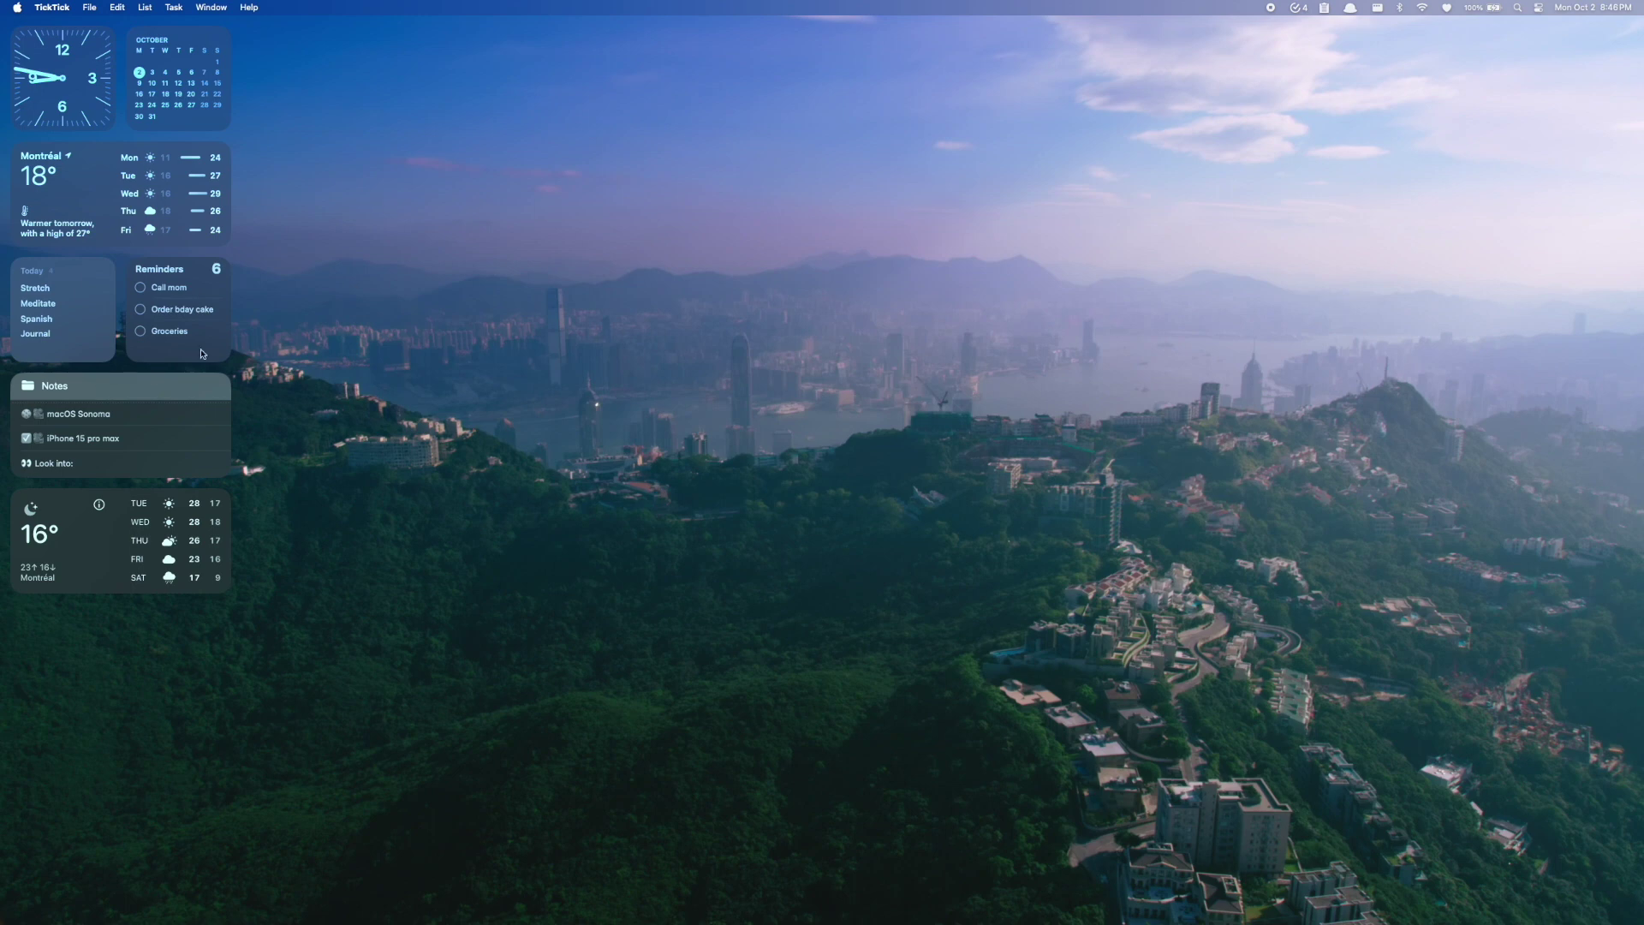
click(86, 548)
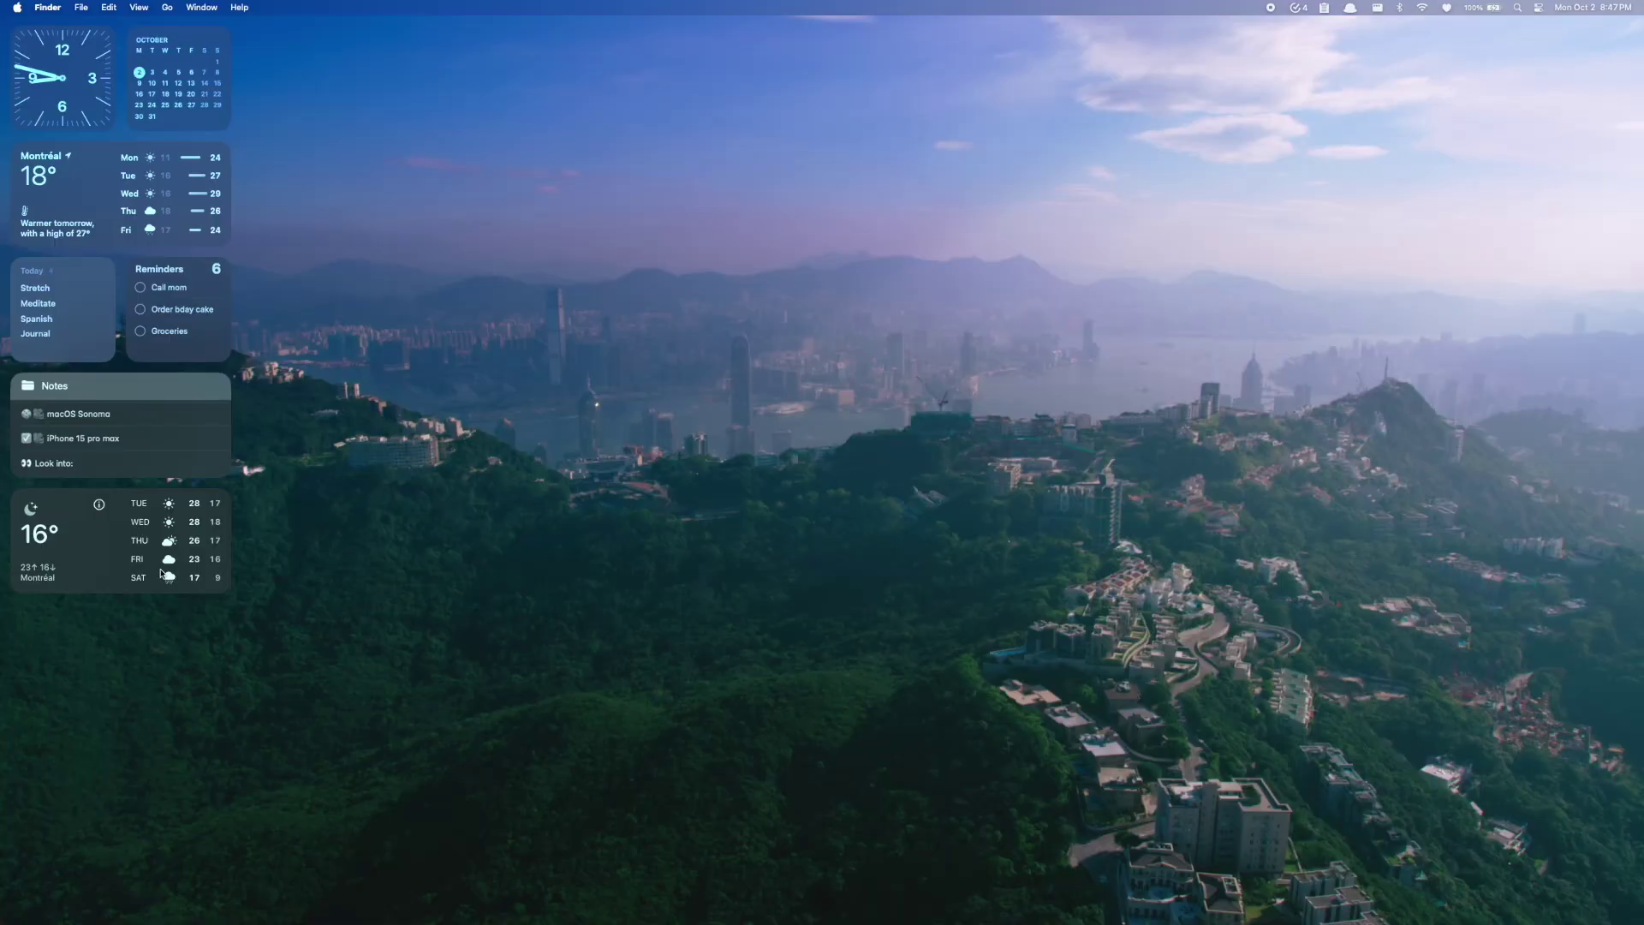
right_click(134, 535)
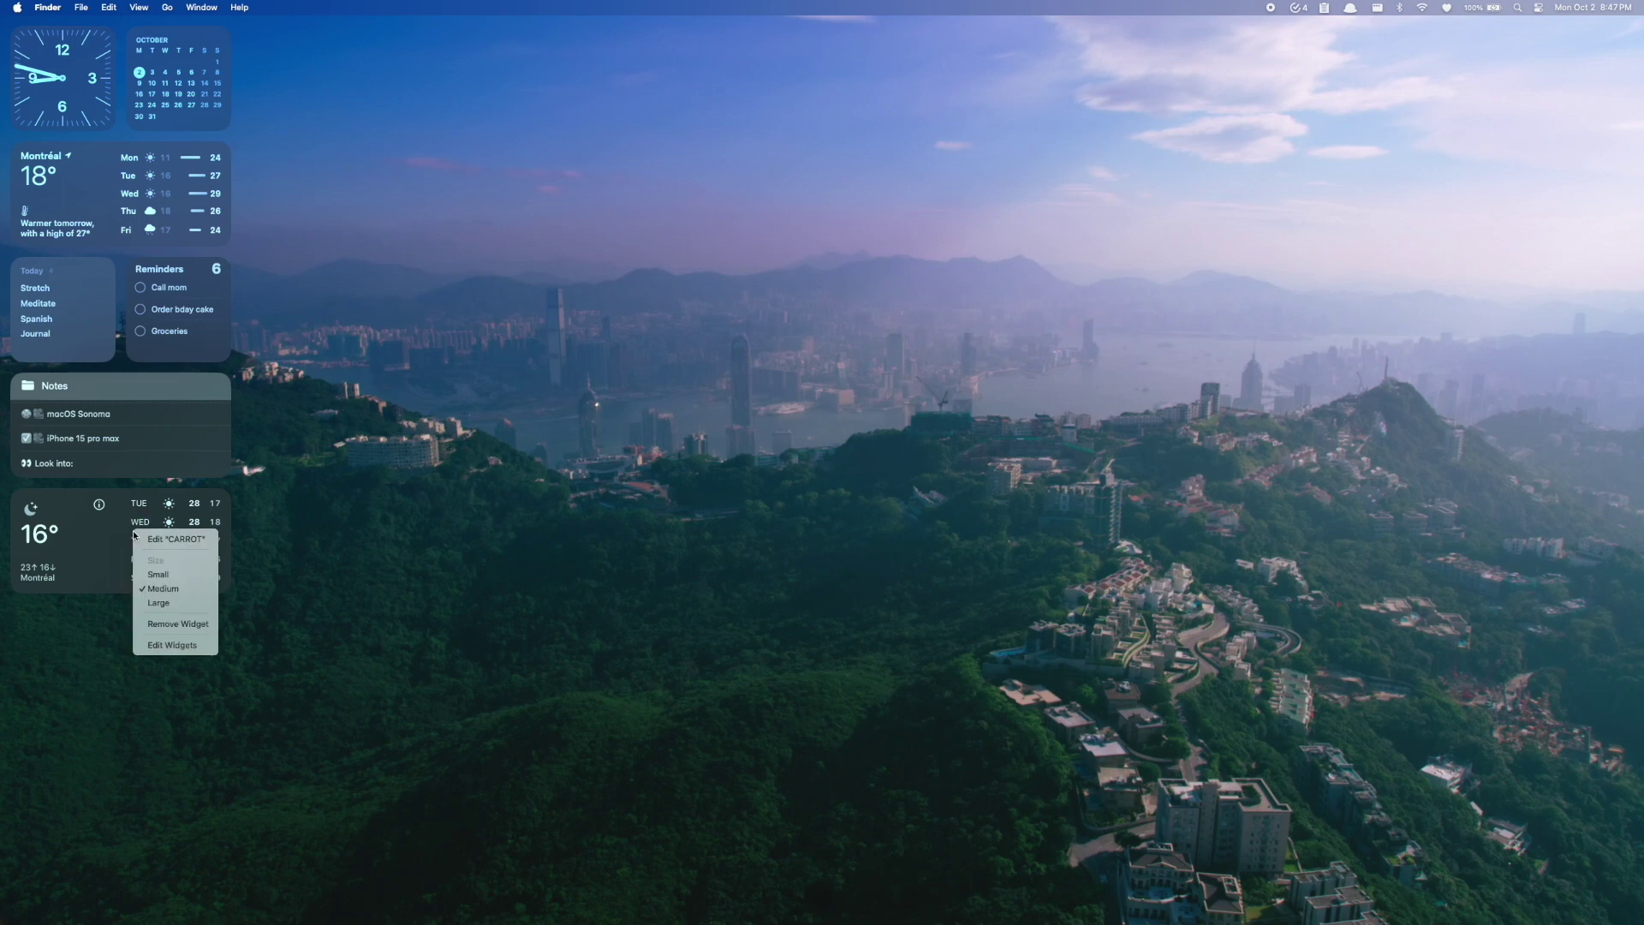
click(186, 583)
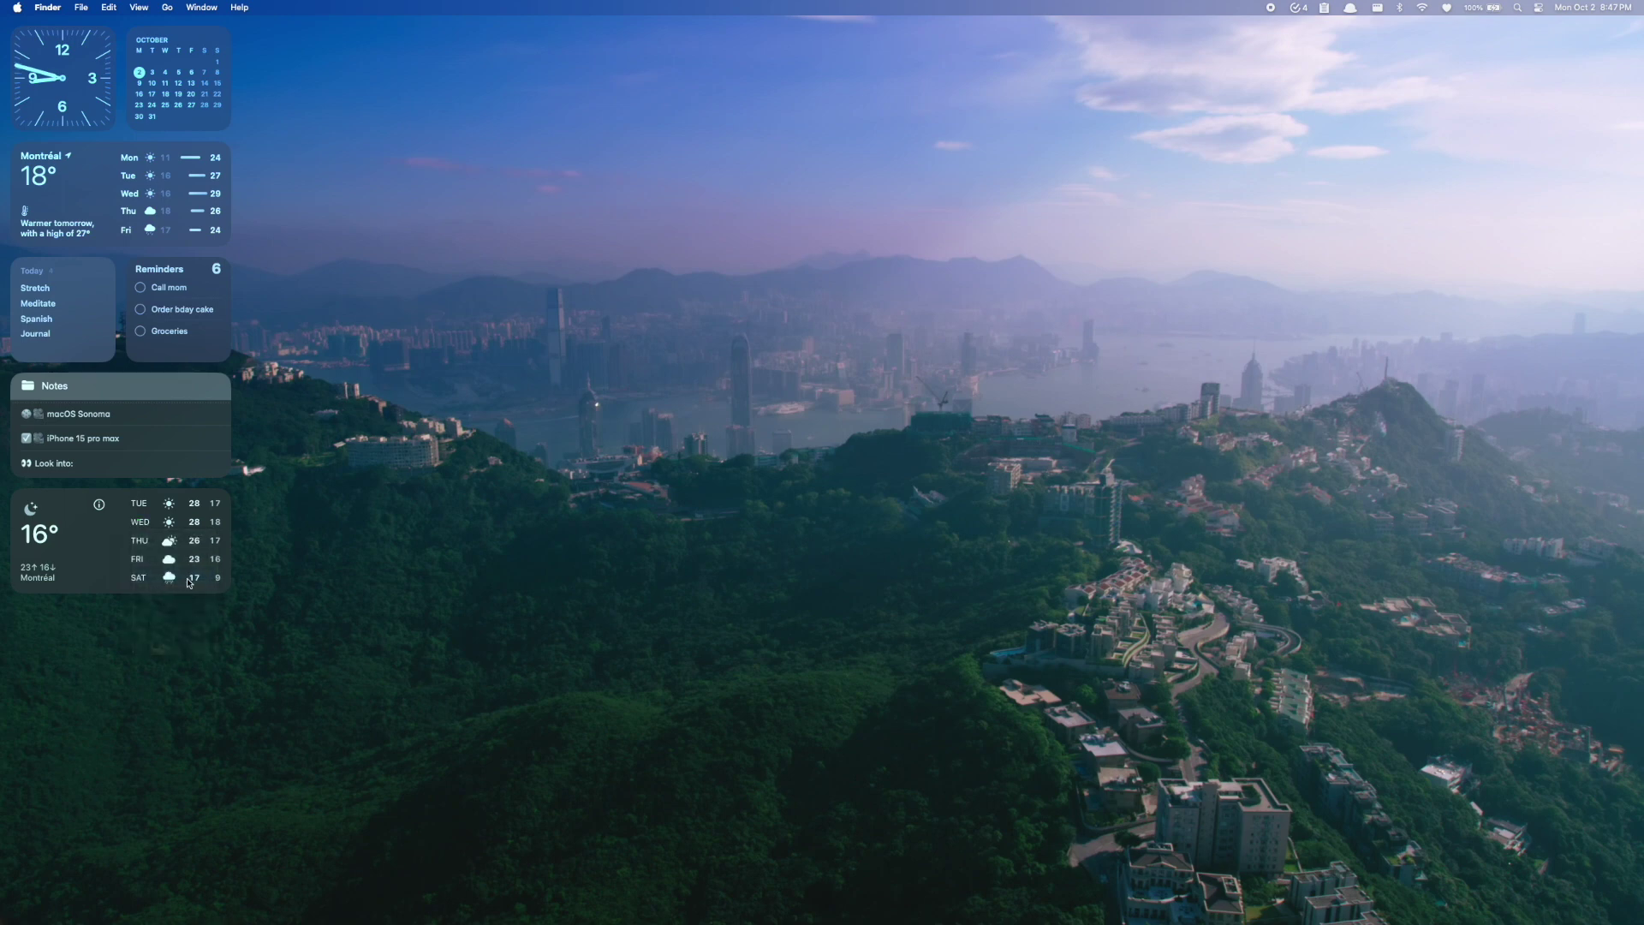
right_click(69, 535)
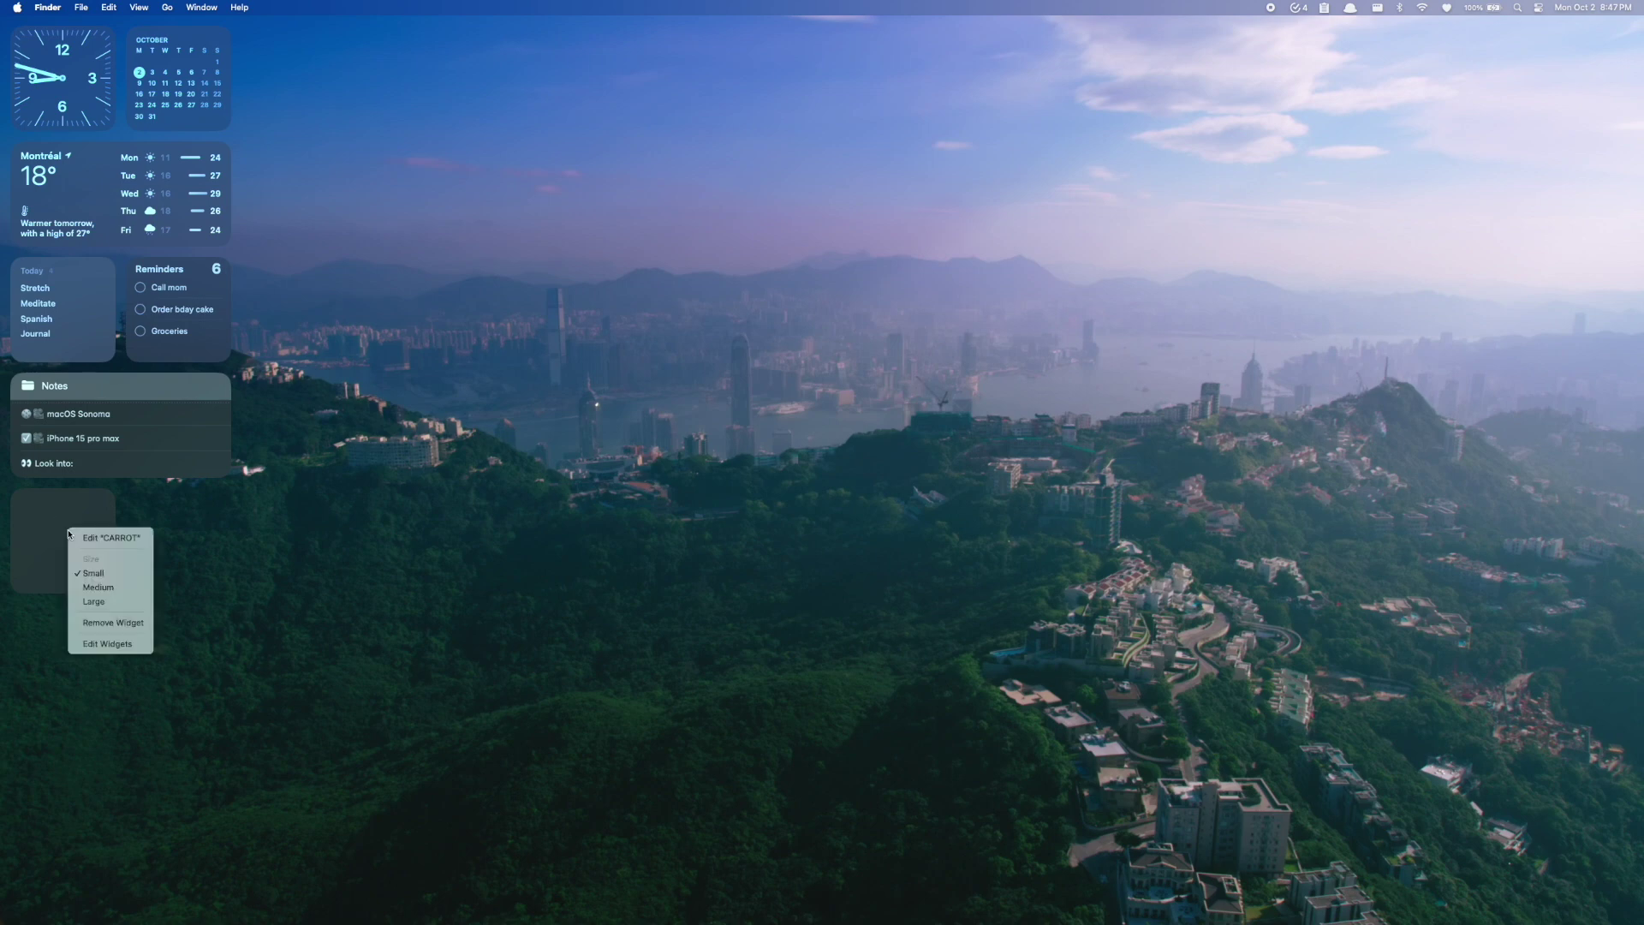
click(118, 626)
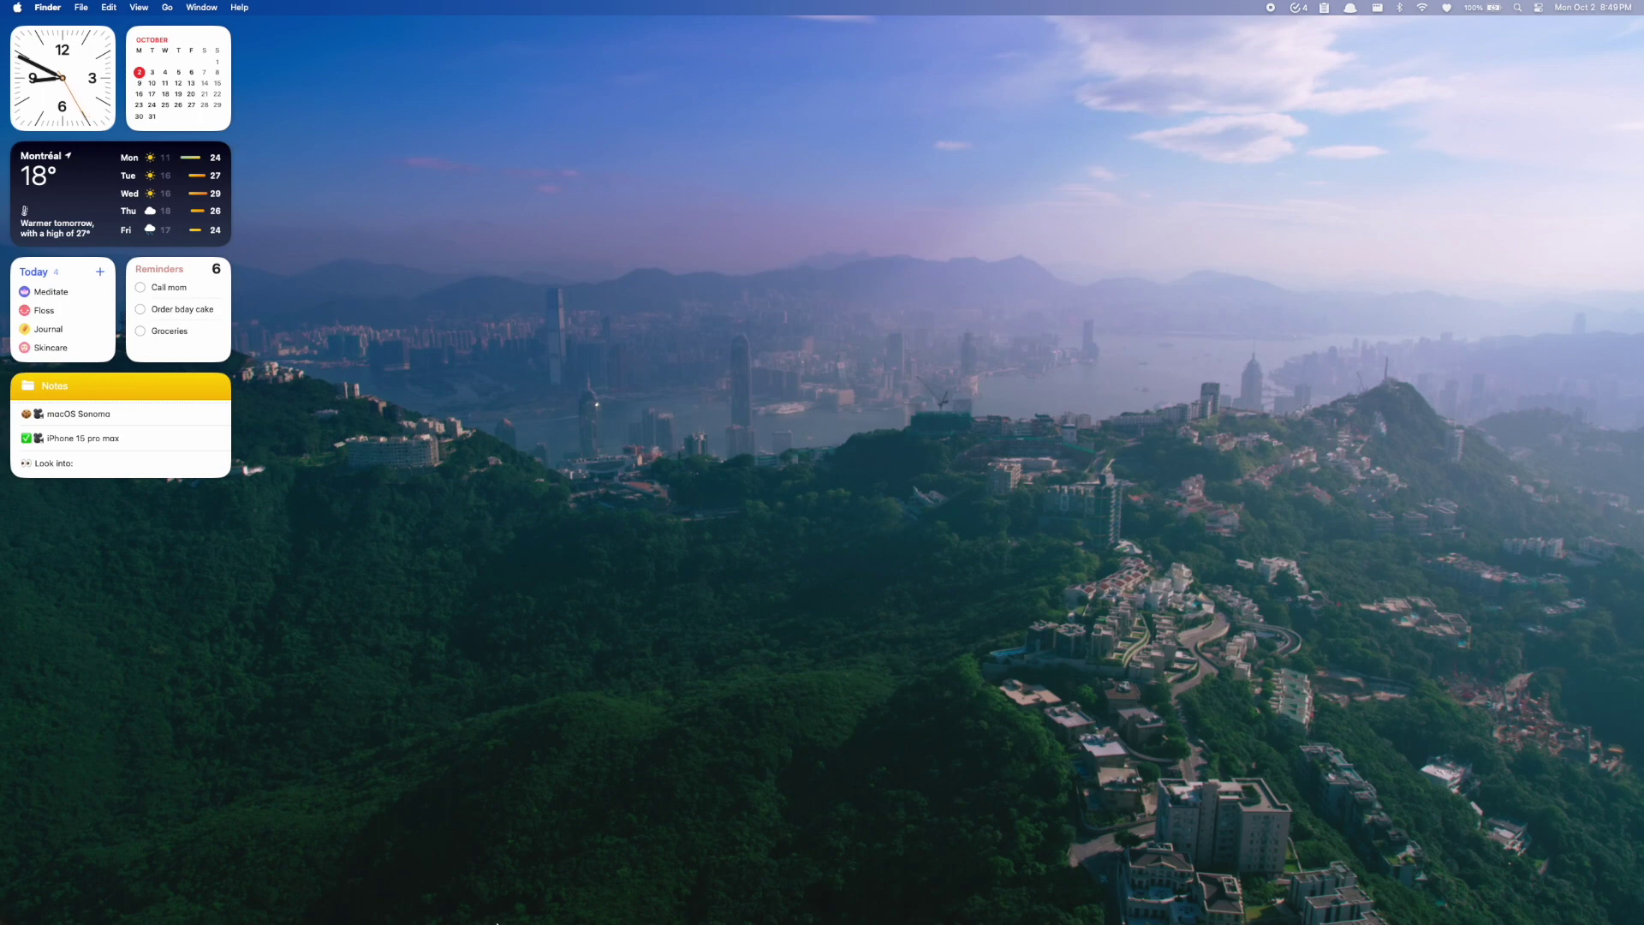
mouse_move(480, 908)
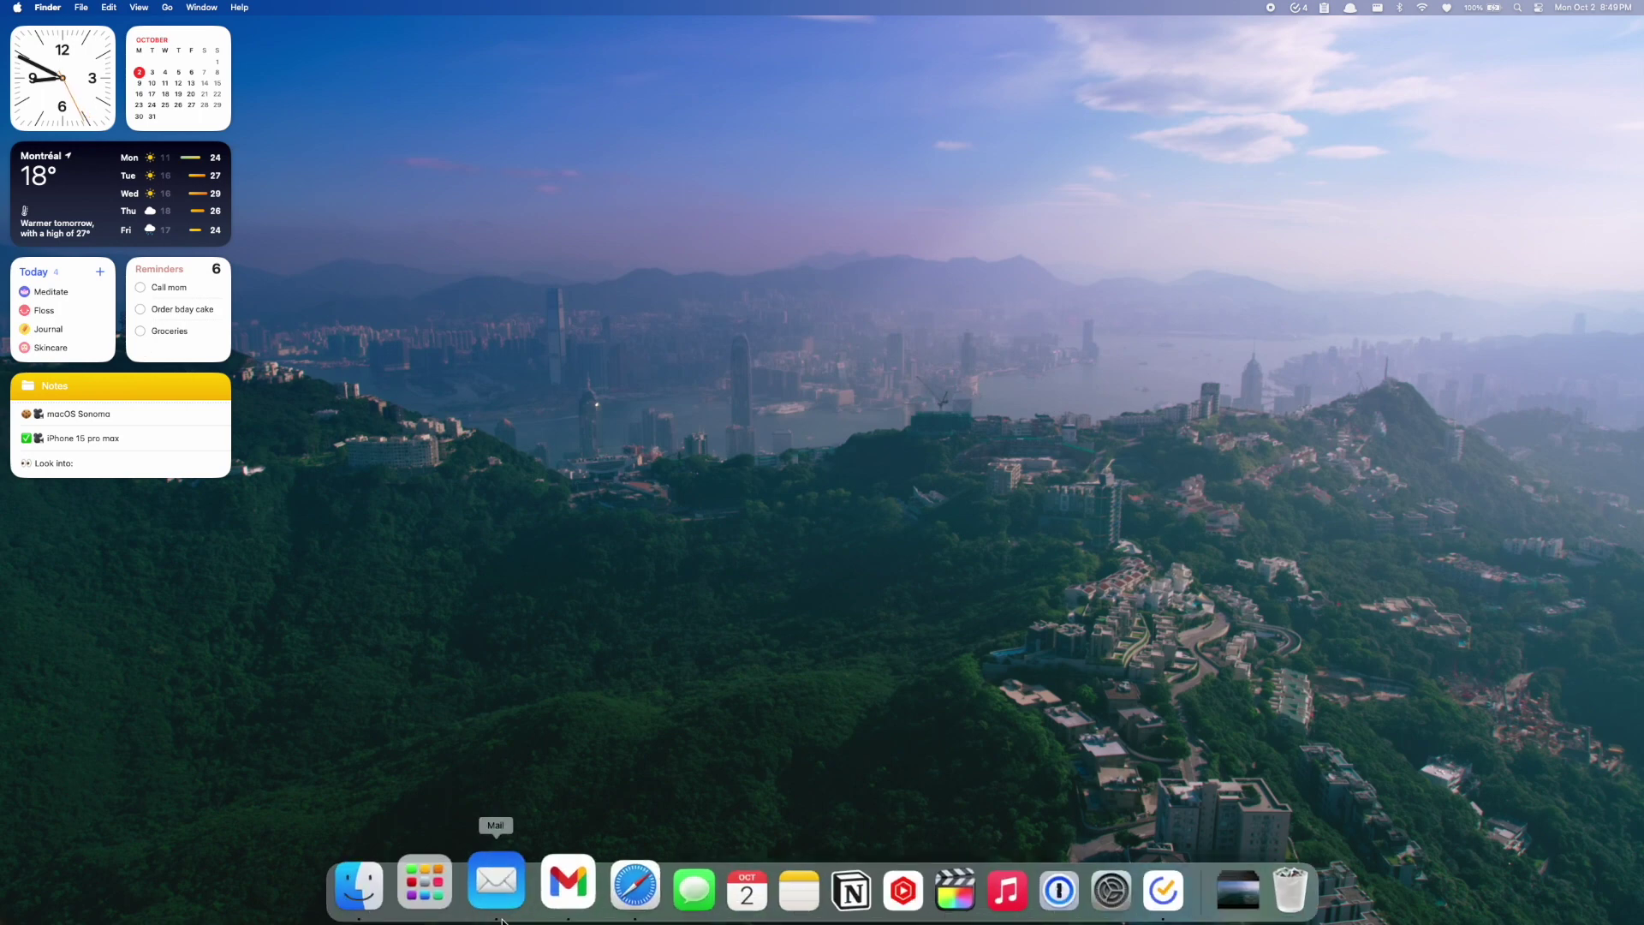
click(622, 886)
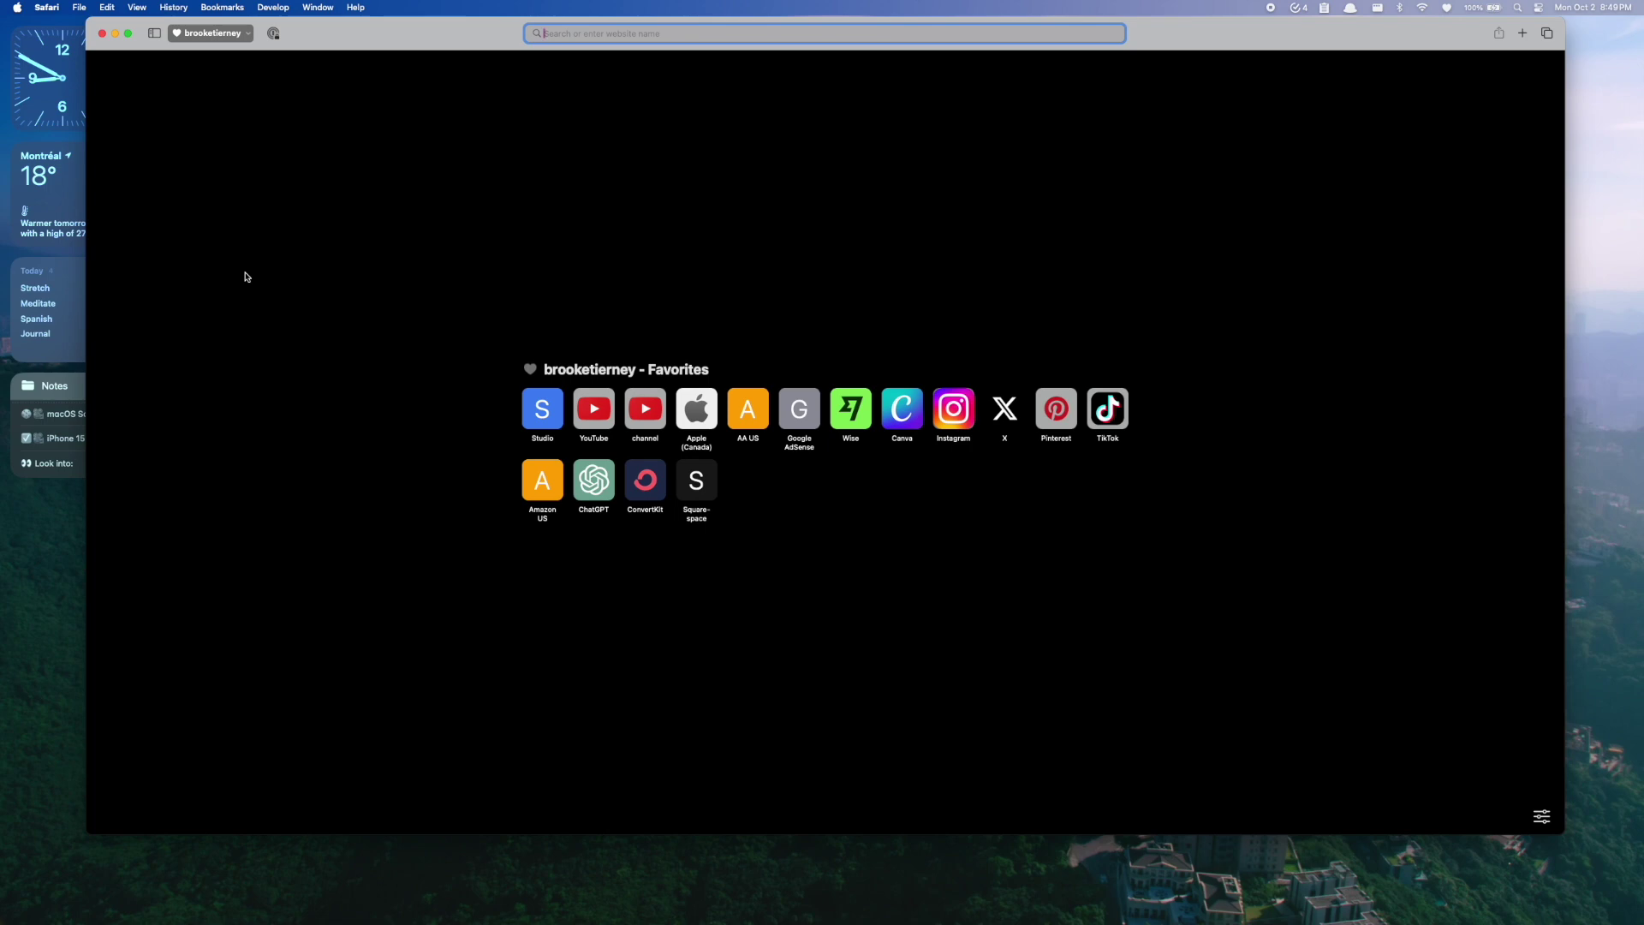
key(super+w)
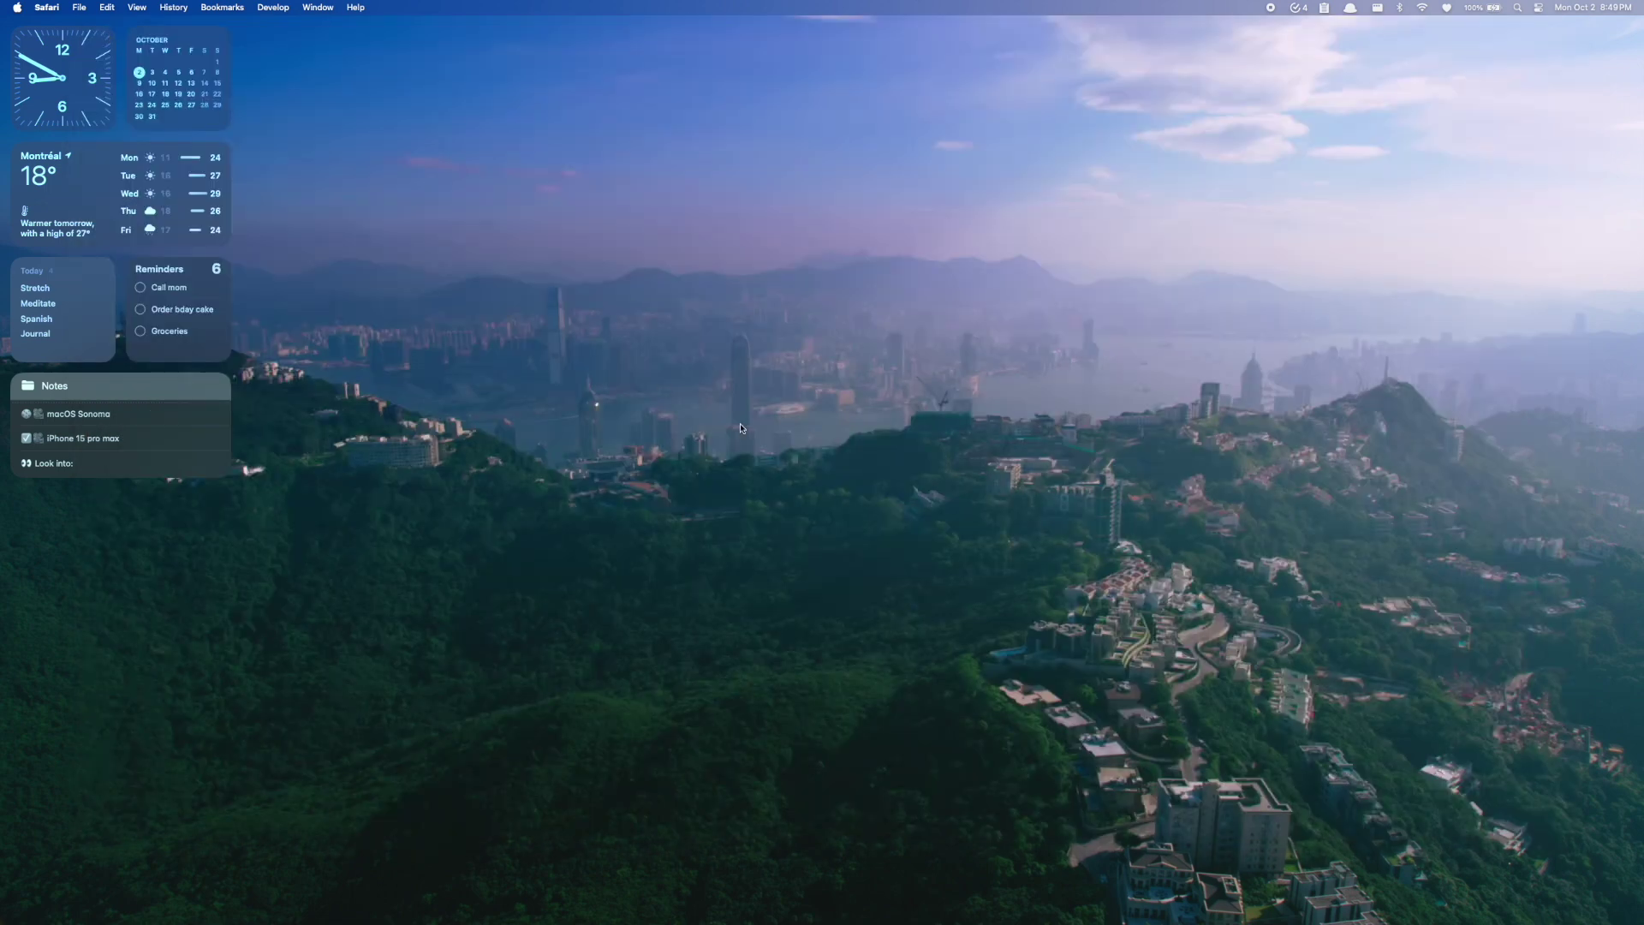
click(716, 410)
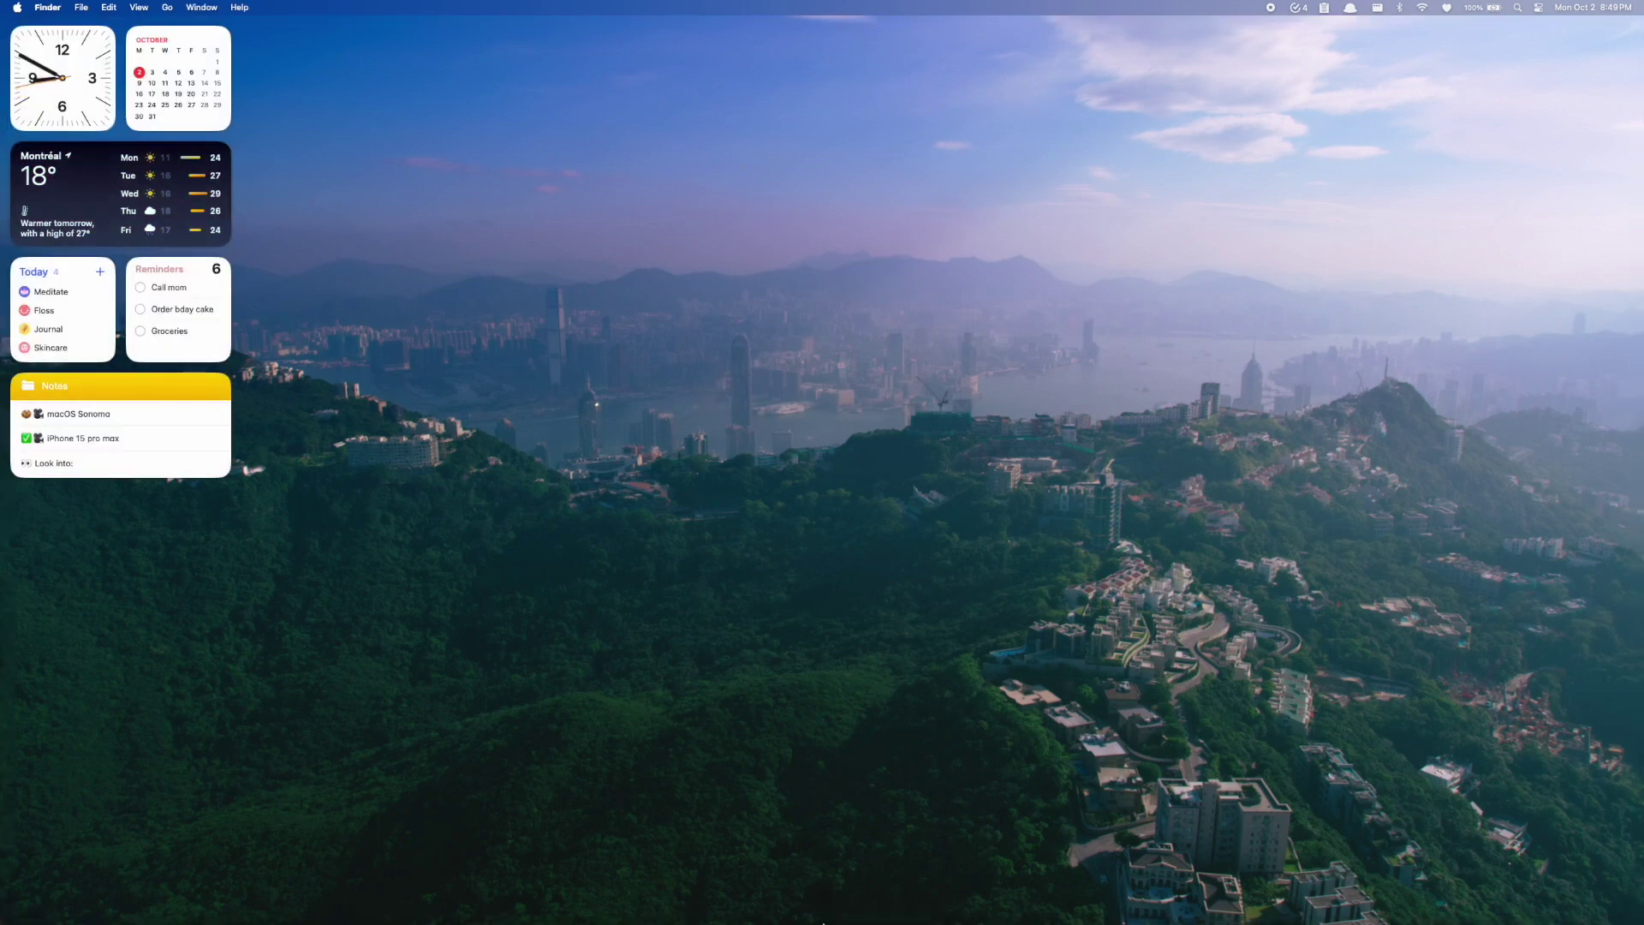
mouse_move(904, 912)
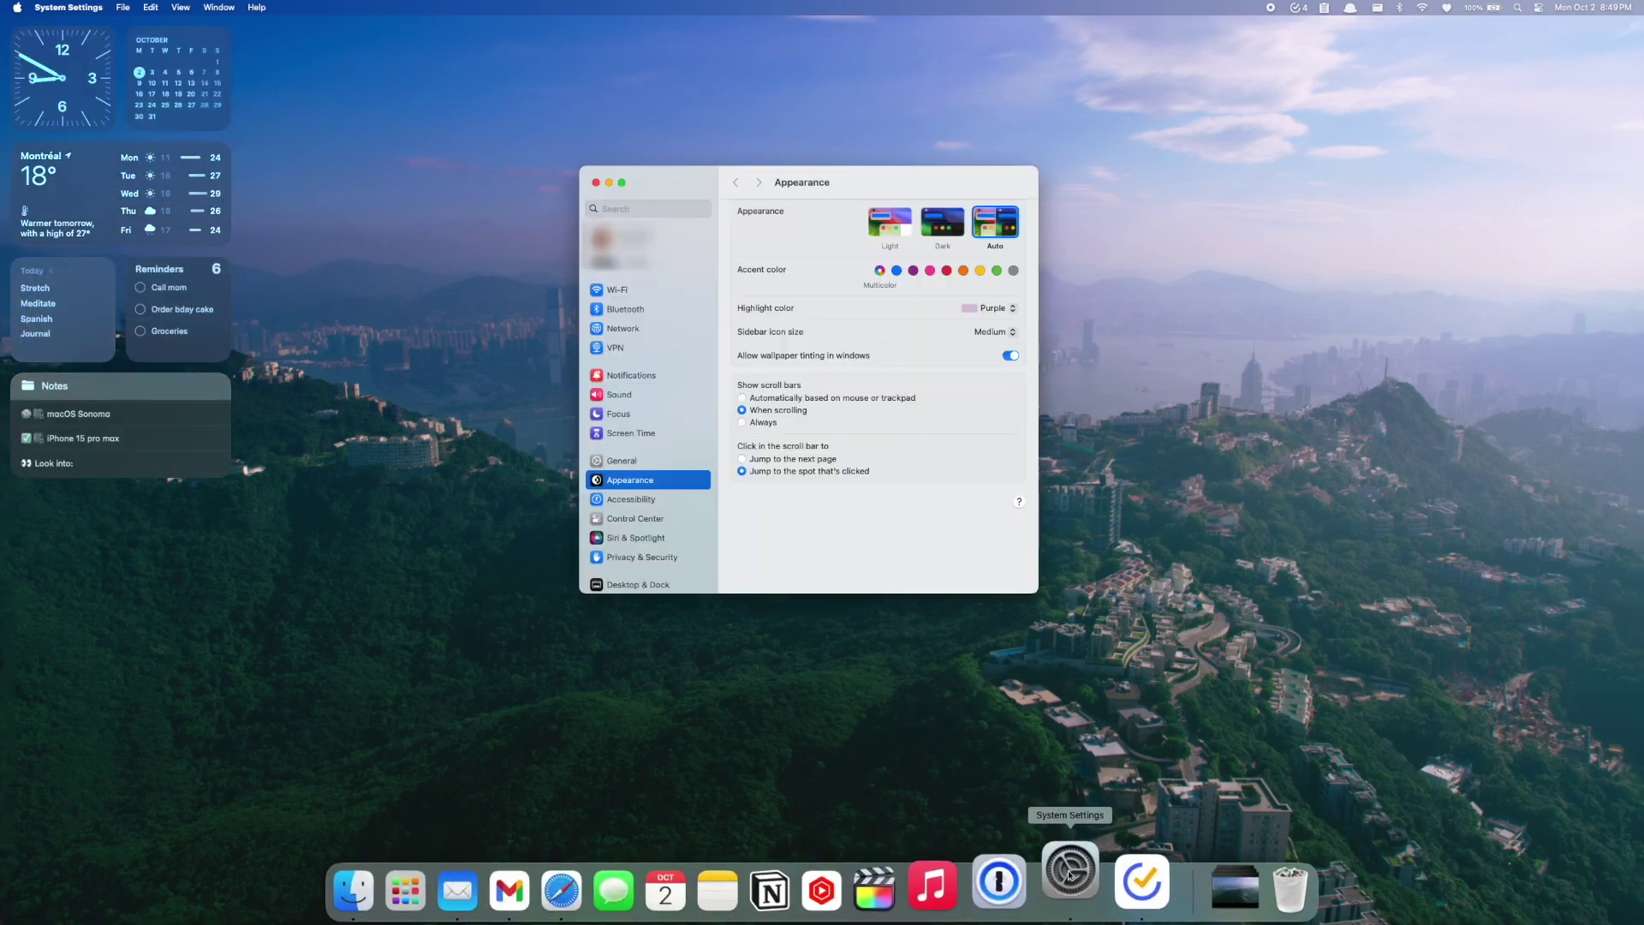
Step: In Desktop & Dock, set Widget style to Monochrome and turn off Use iPhone widgets
click(635, 585)
scroll(859, 509, down, 8)
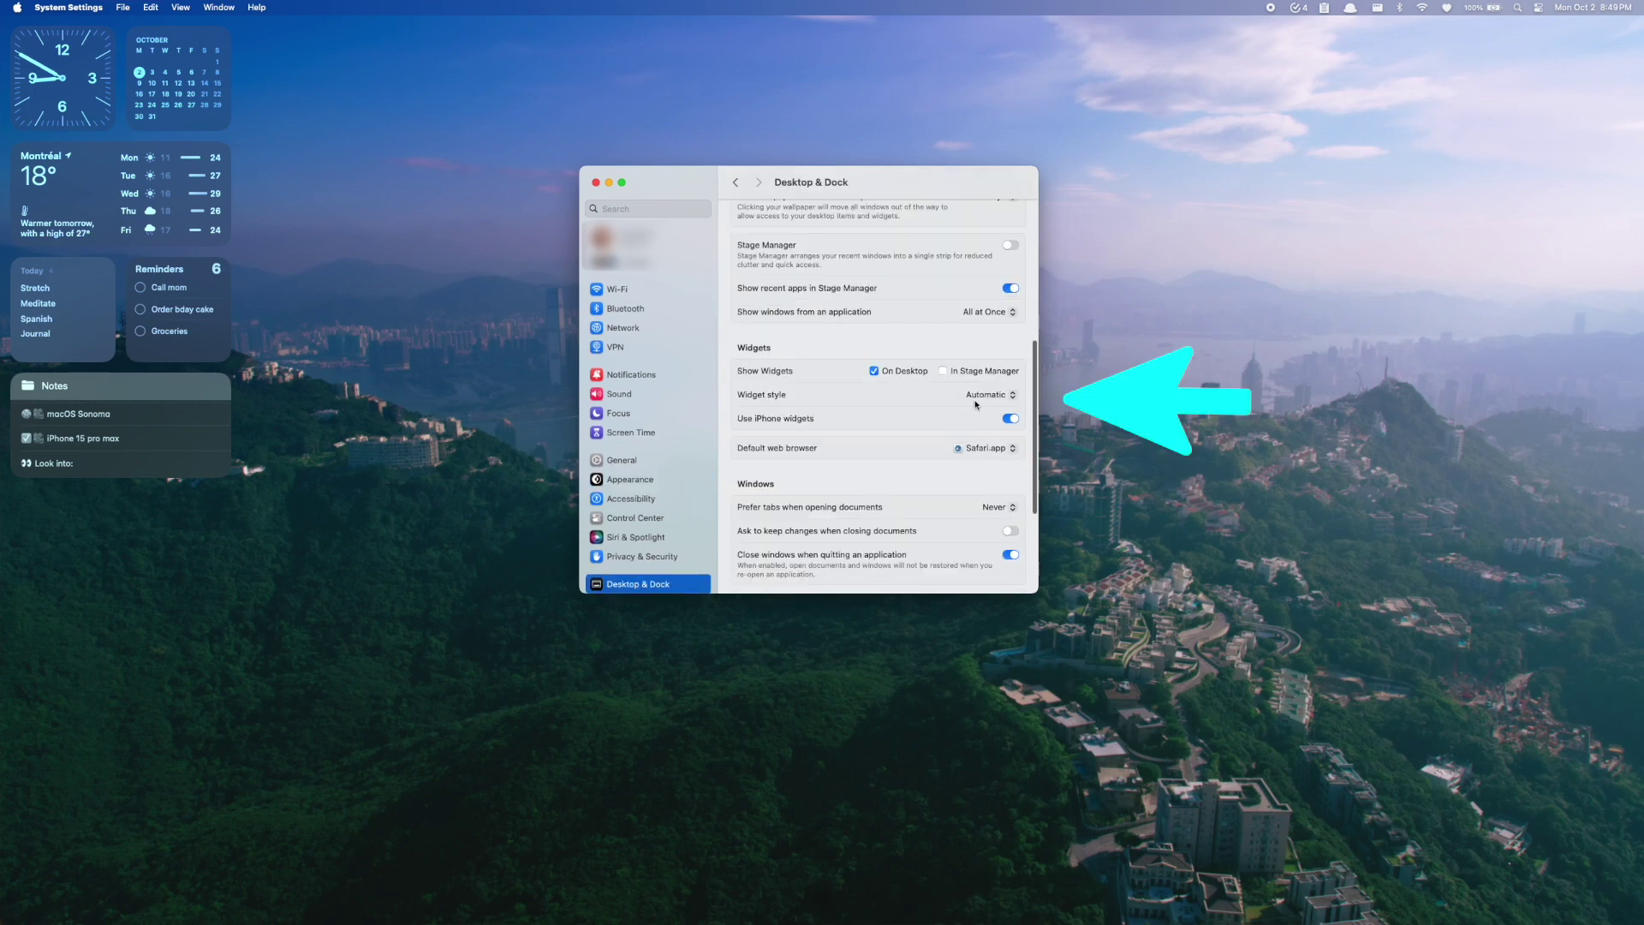
click(992, 394)
click(988, 408)
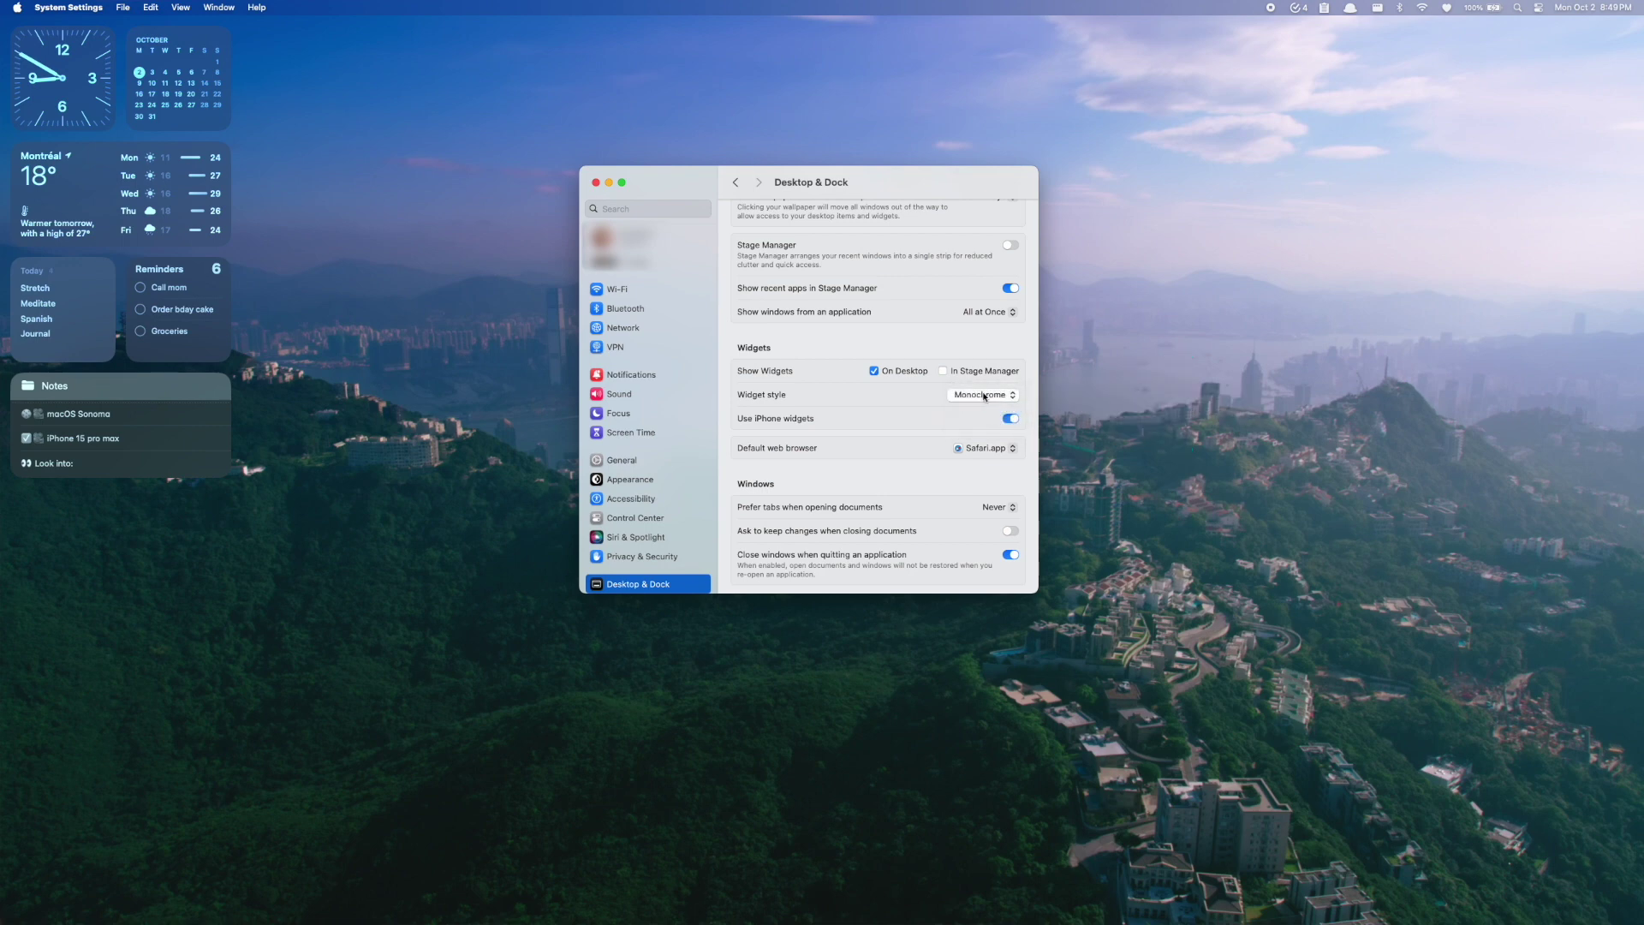
click(984, 395)
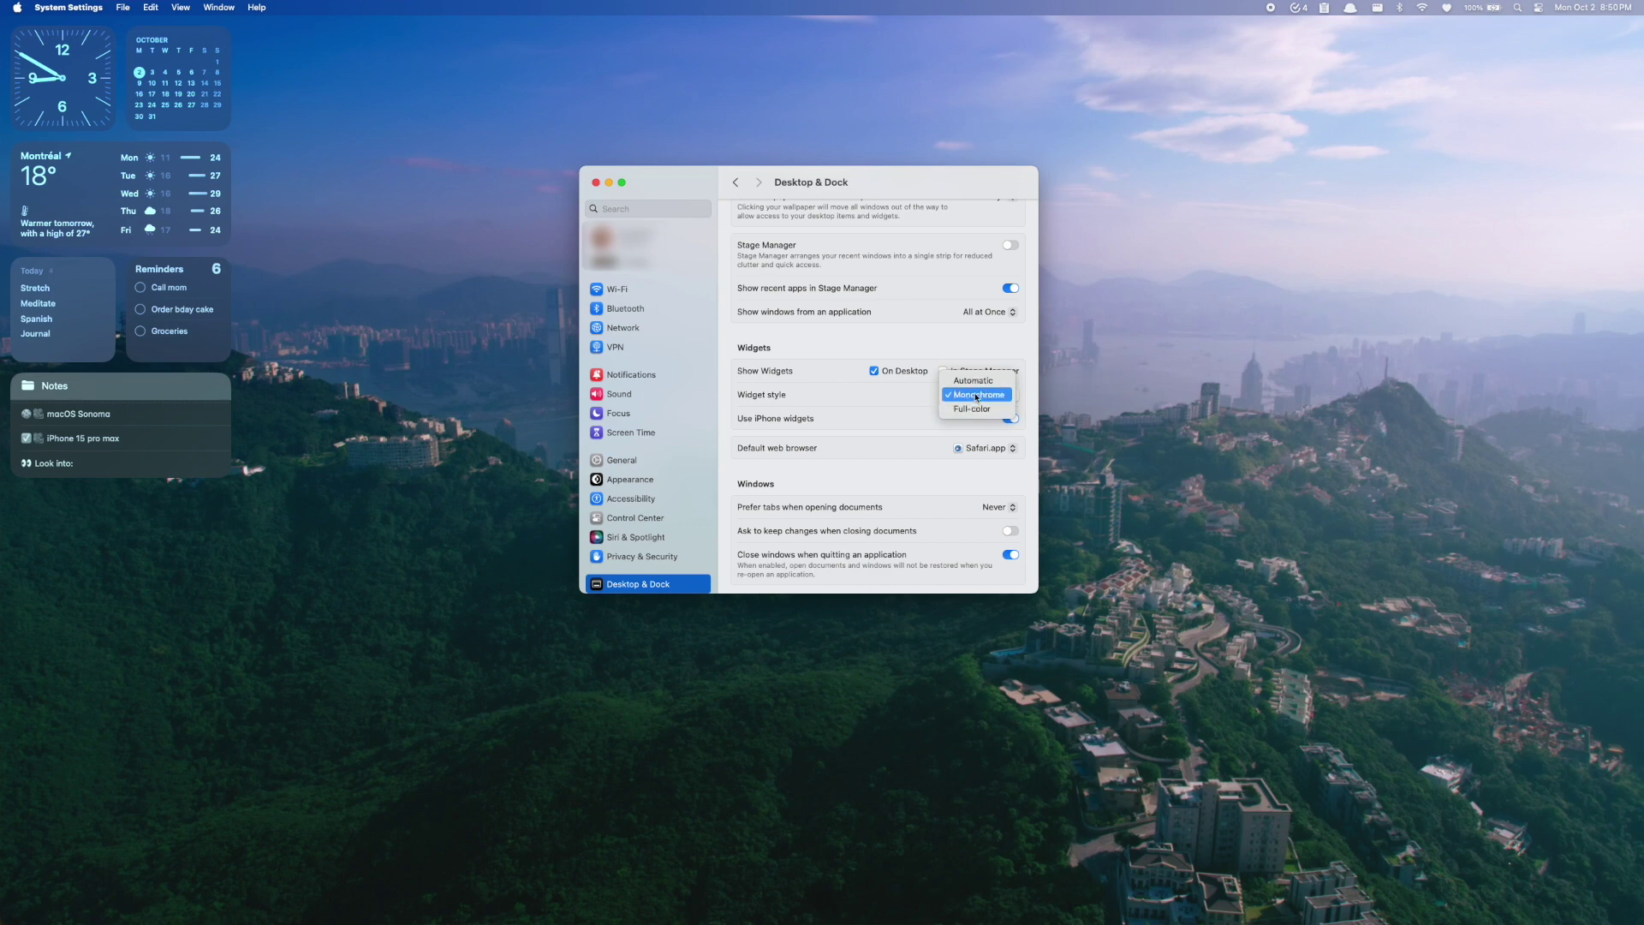
click(977, 396)
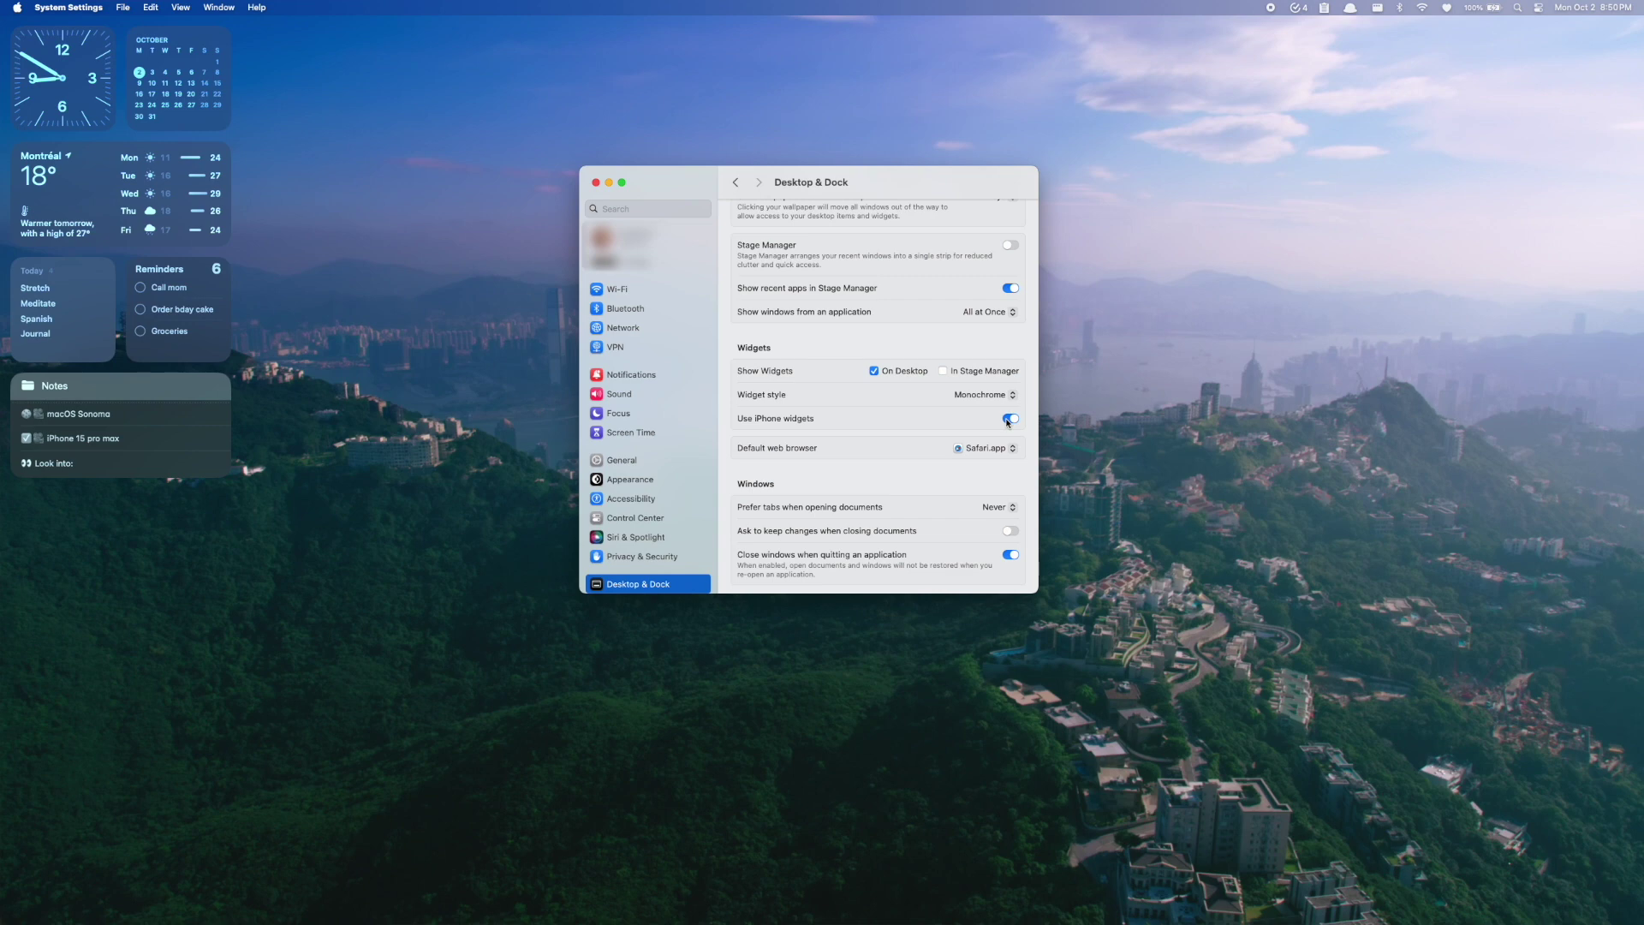
click(1009, 420)
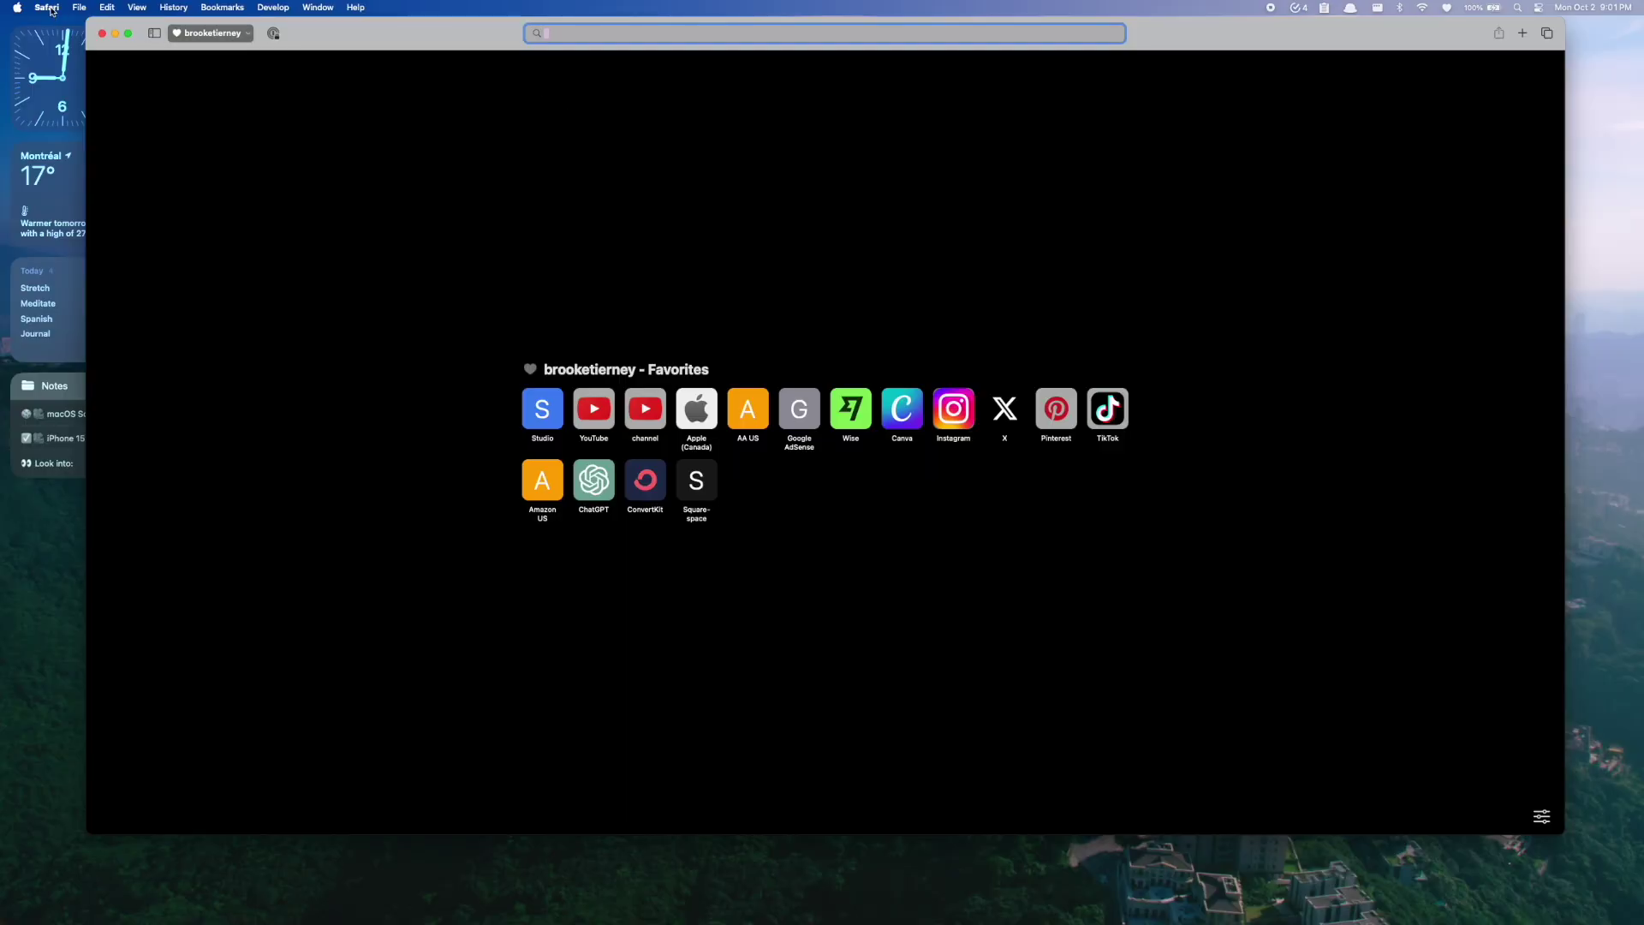
Step: Open Safari Settings on the Profiles pane
click(48, 8)
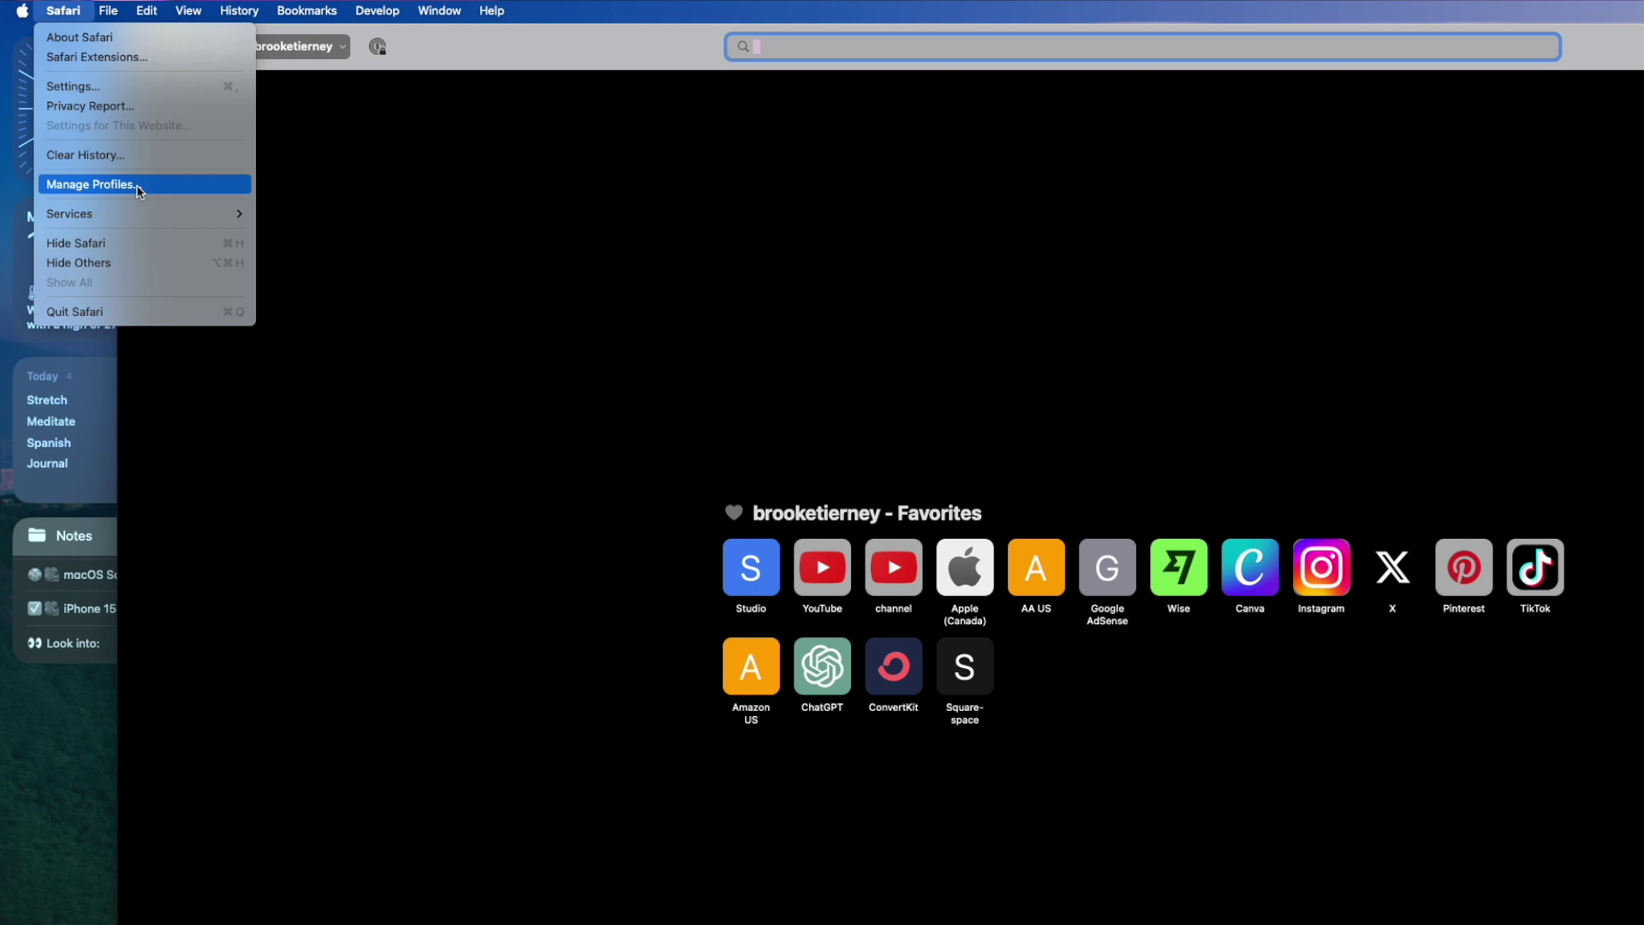
click(106, 88)
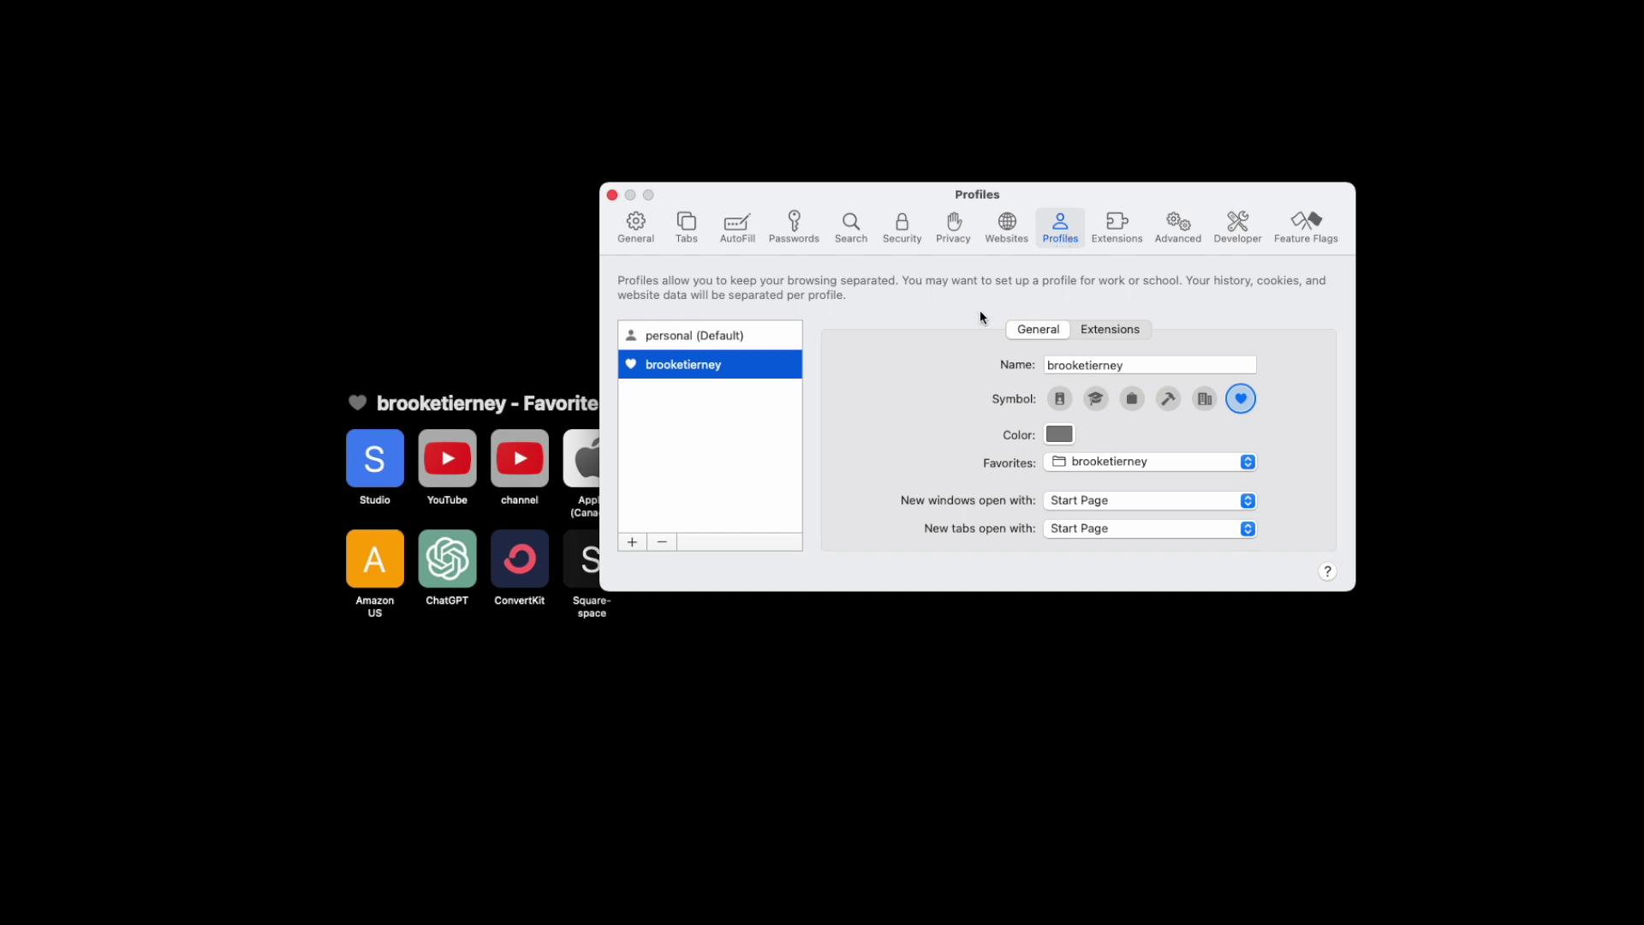
Step: Start a new Safari profile named 'work' and choose a symbol for it
click(631, 542)
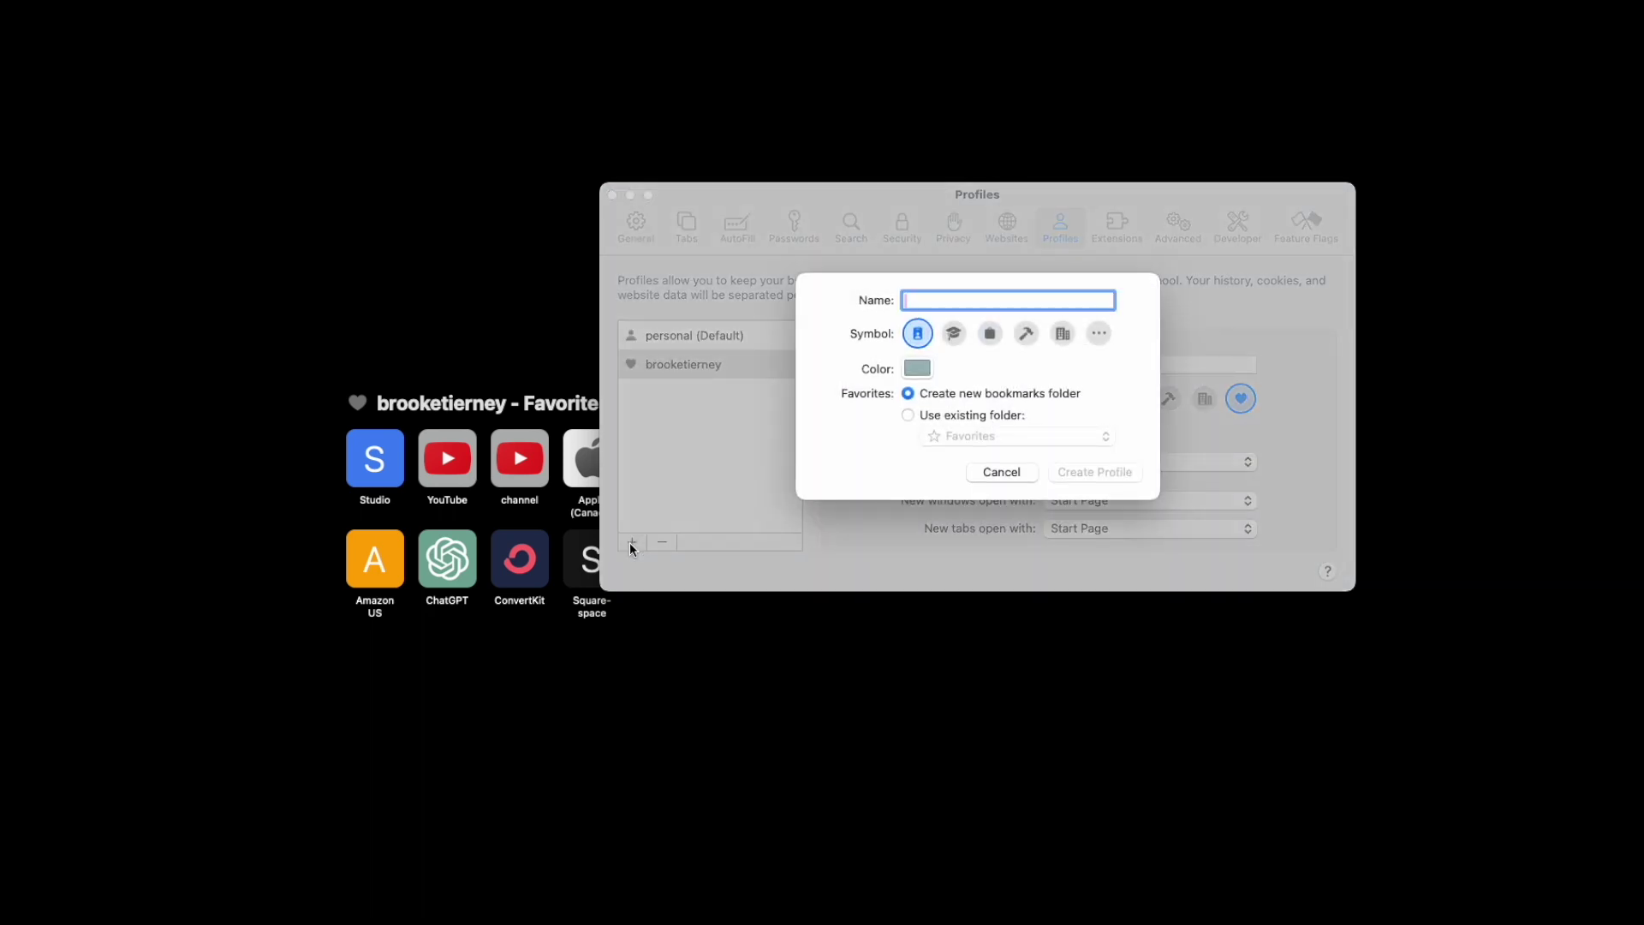
text(work)
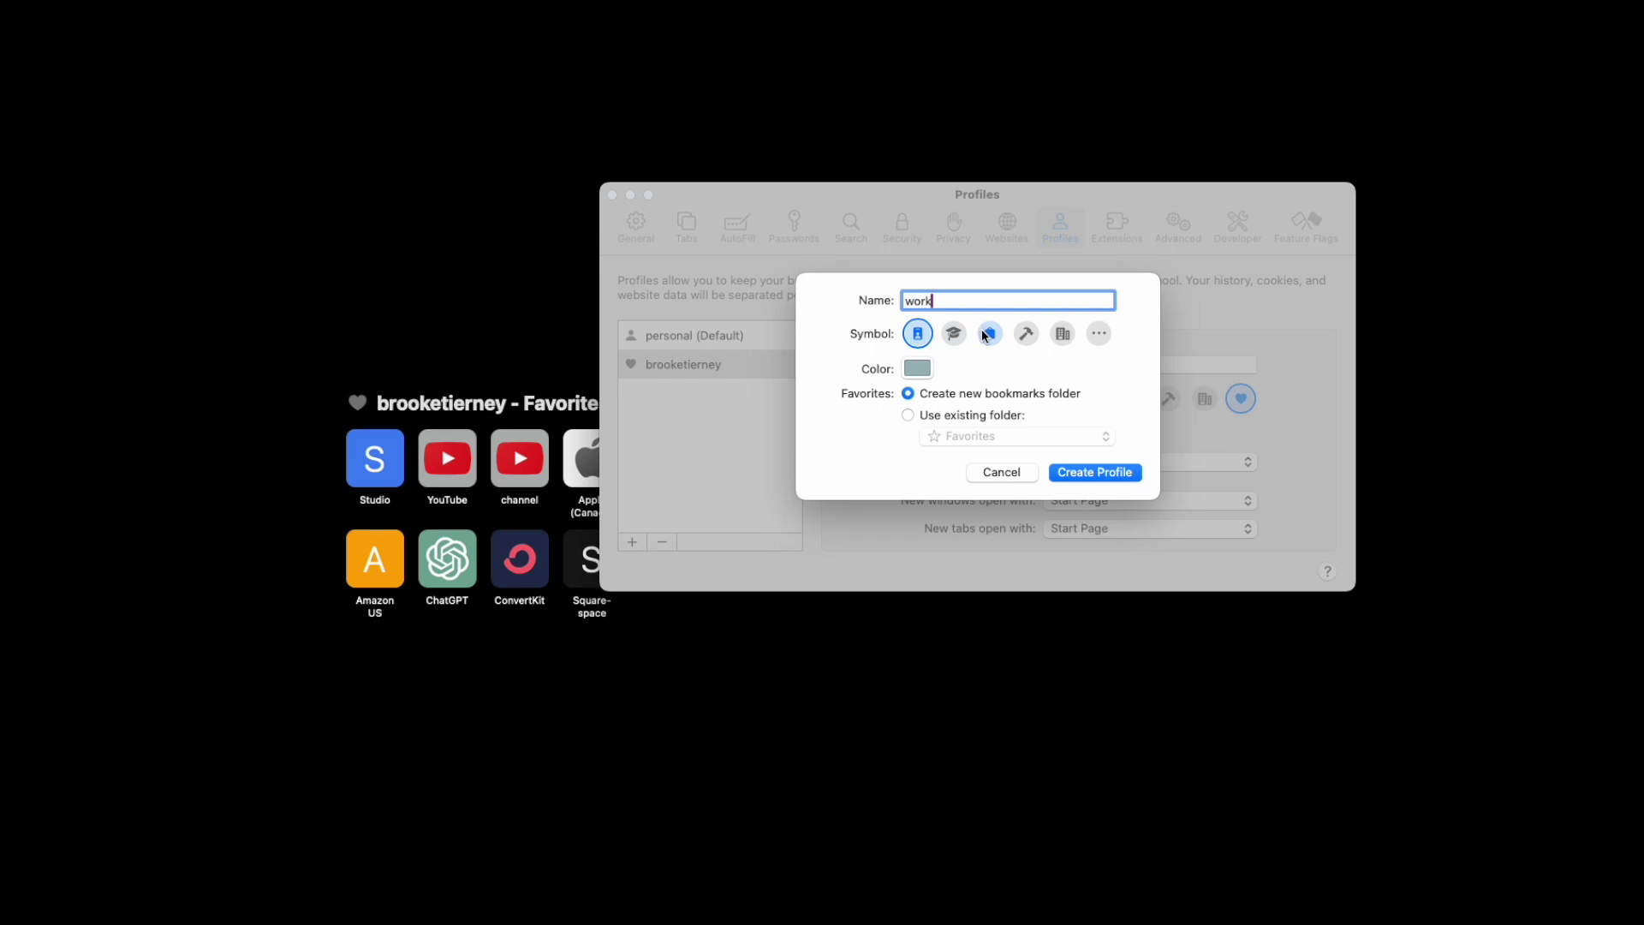
click(990, 334)
click(1063, 333)
click(1100, 333)
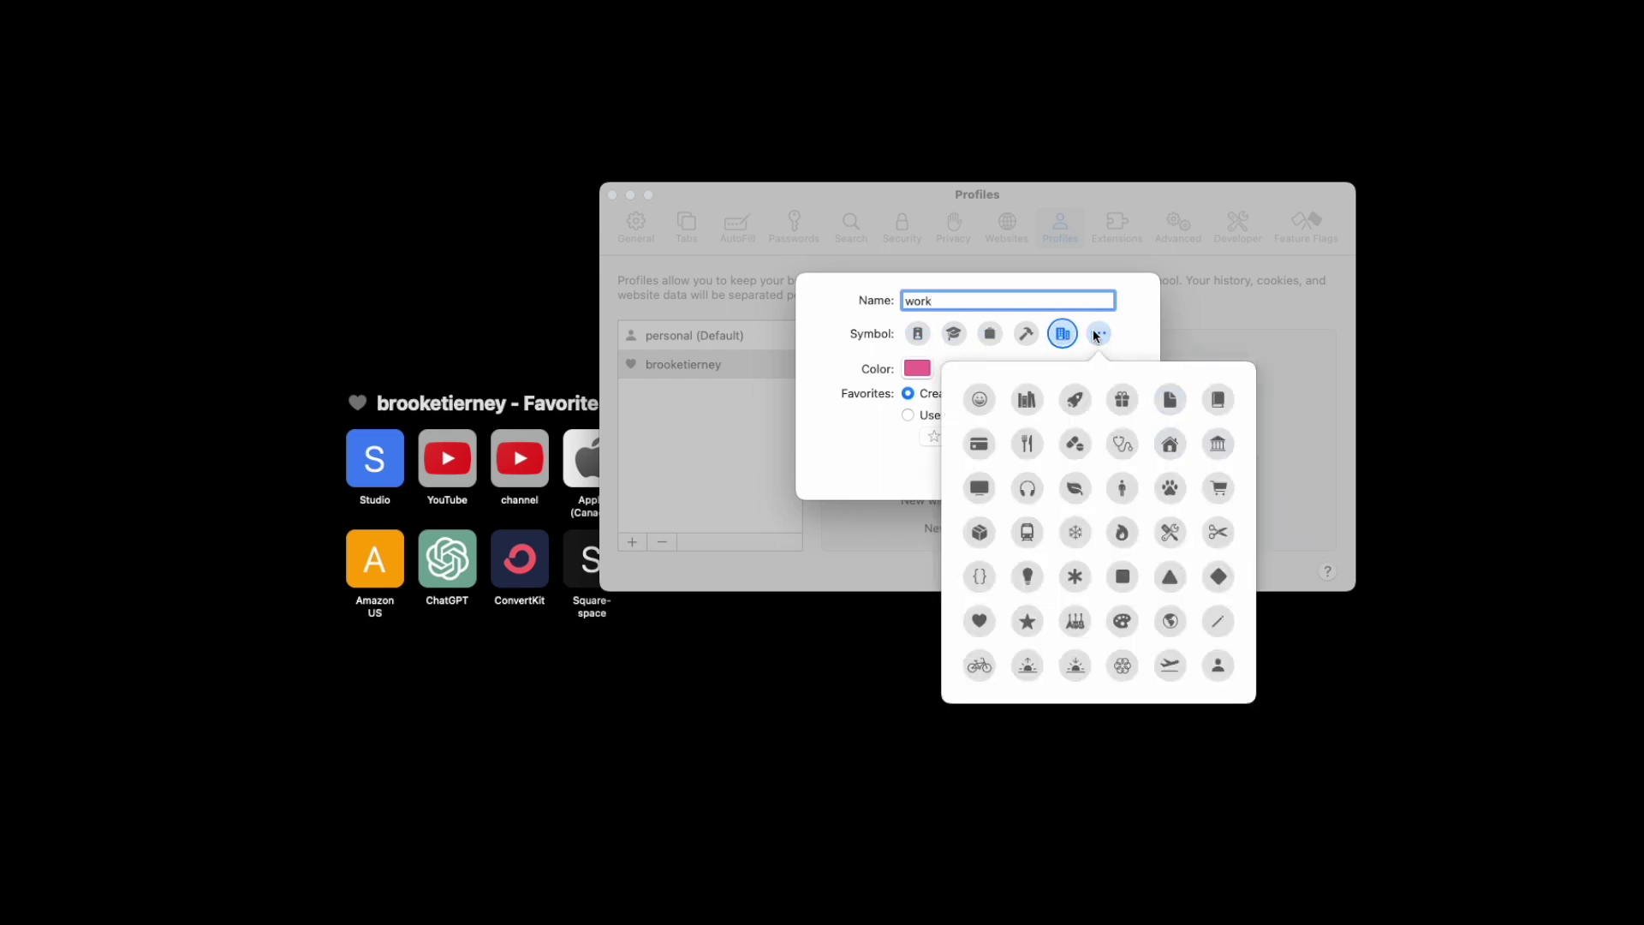
click(1066, 334)
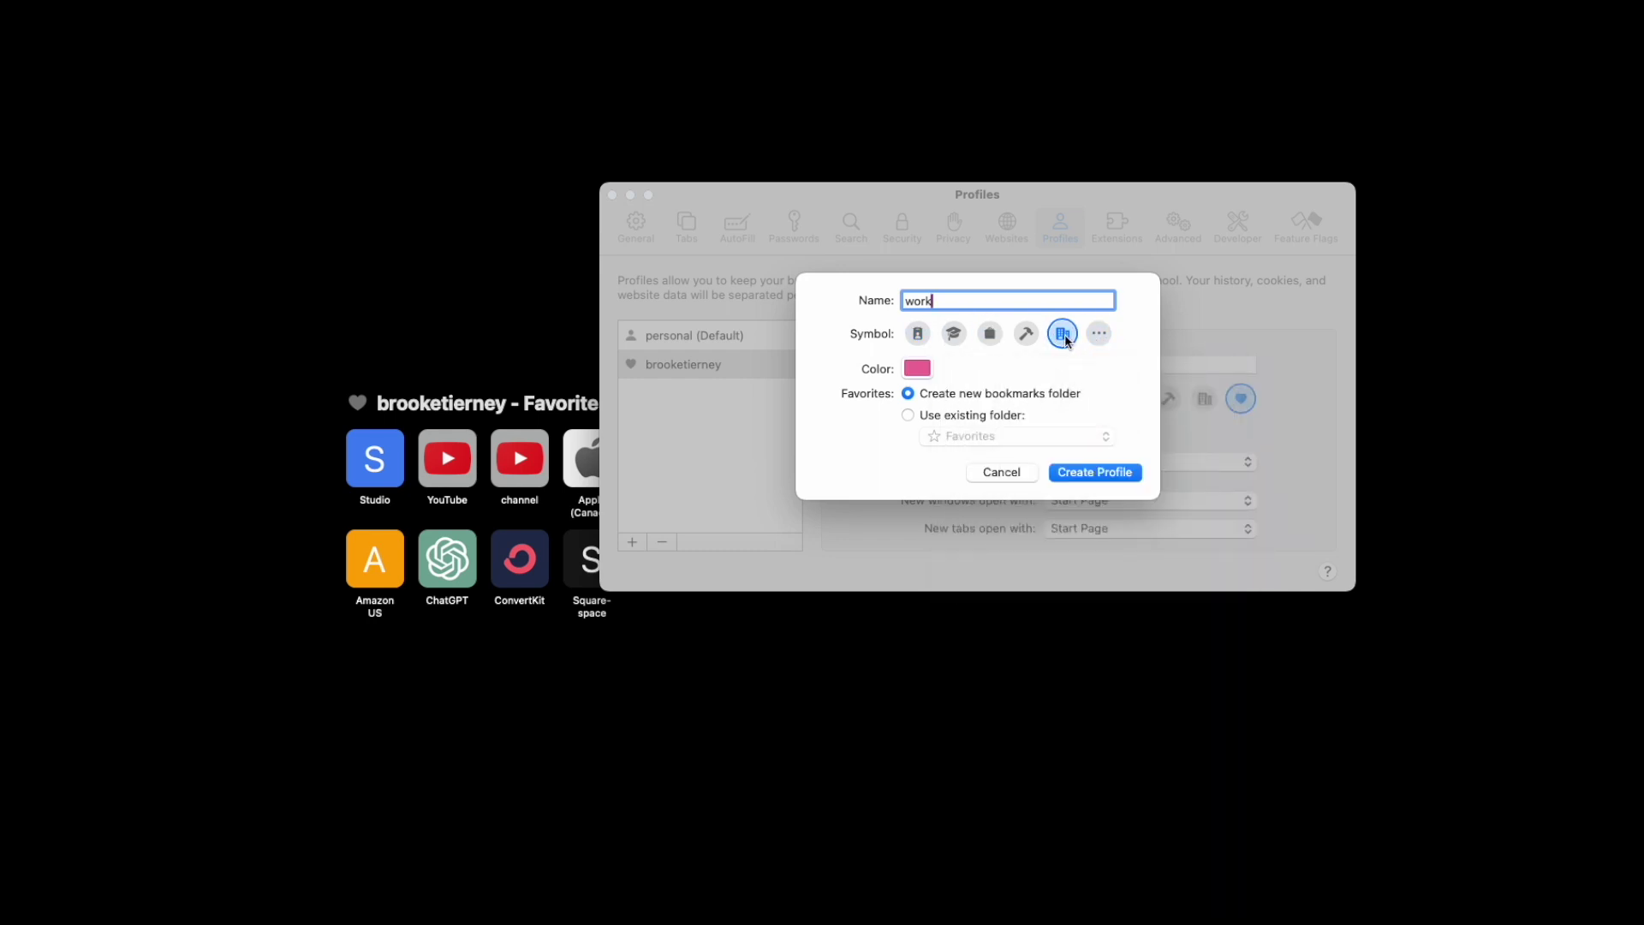
Step: Set the profile colour to green and use the existing work folder for Favorites
click(910, 369)
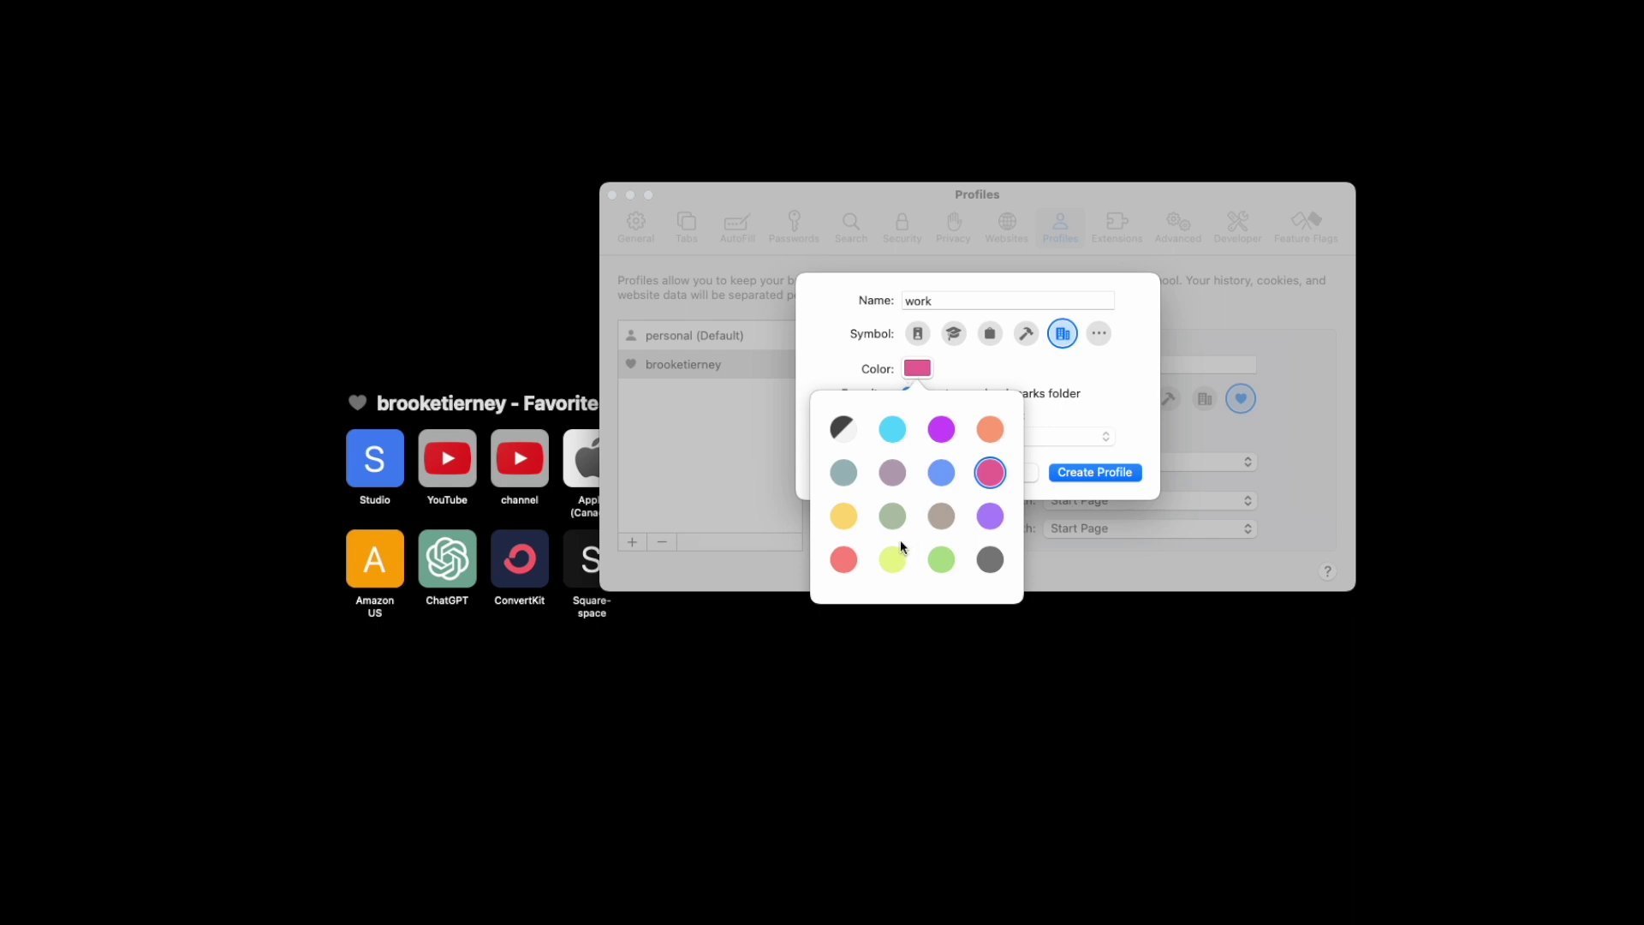
click(941, 559)
click(1113, 392)
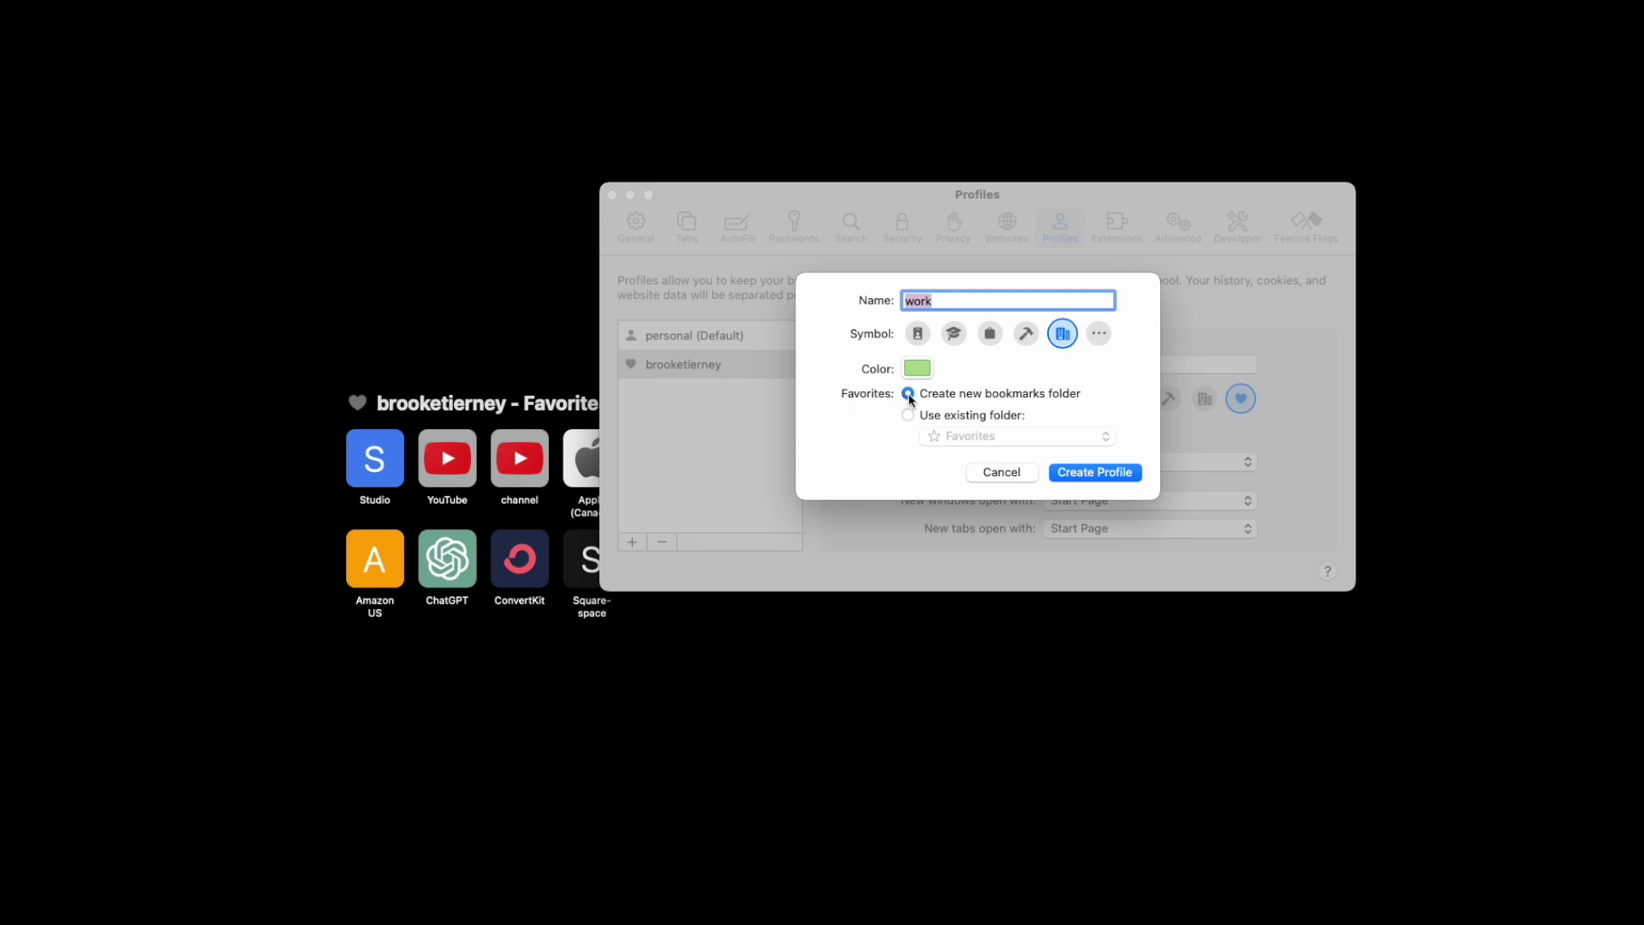
click(909, 415)
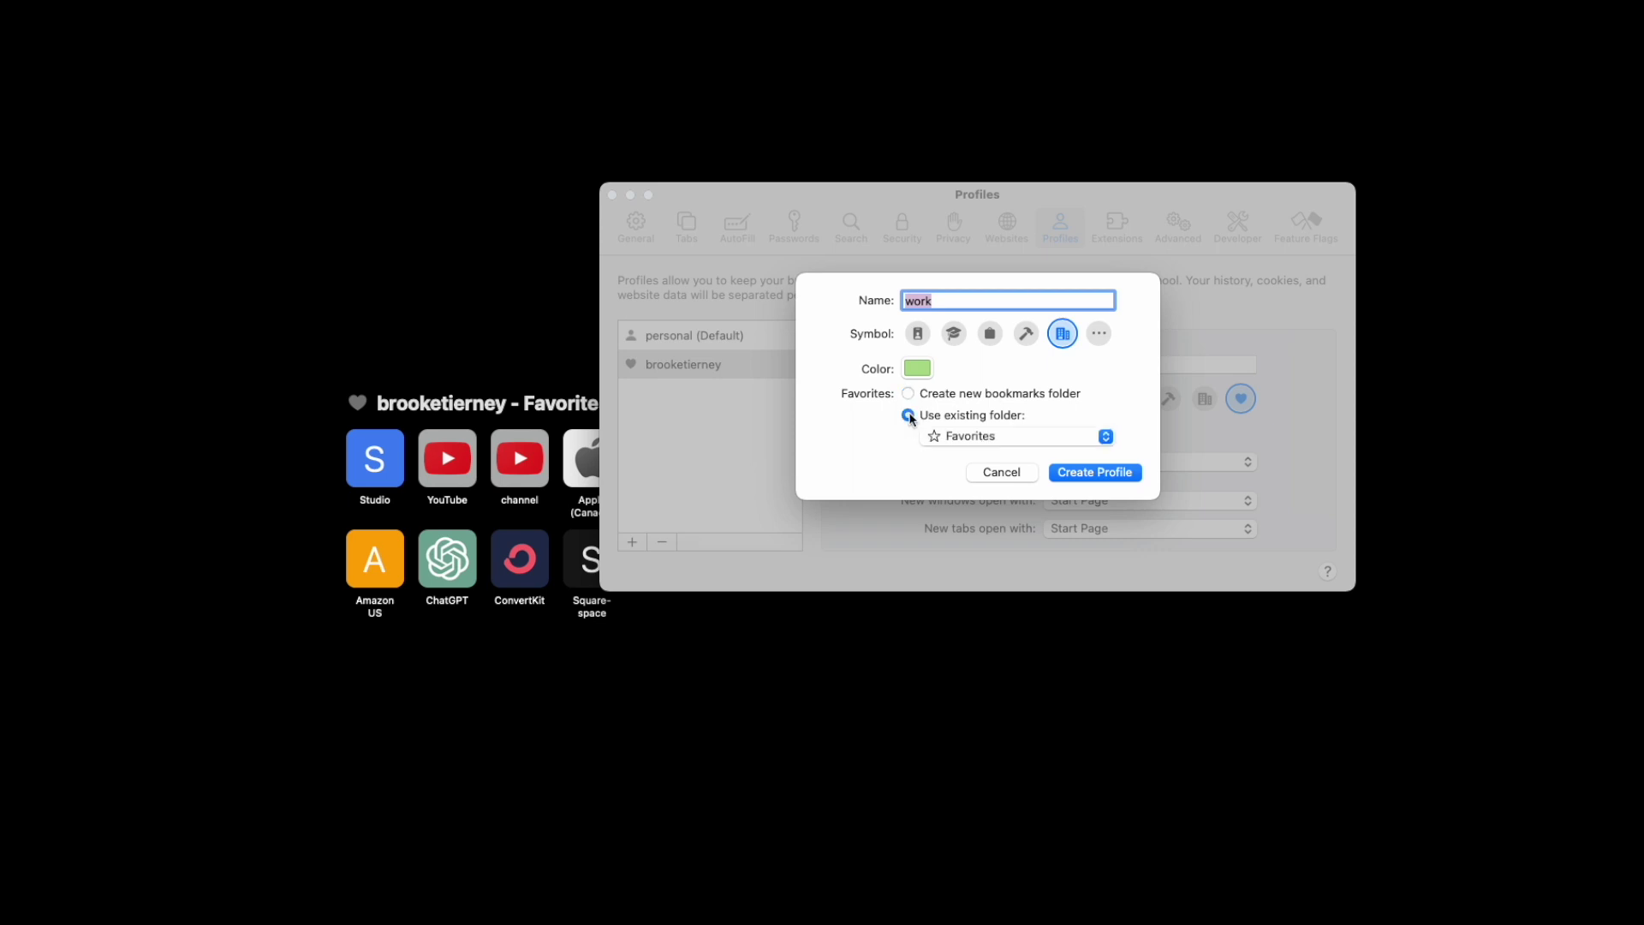
click(955, 436)
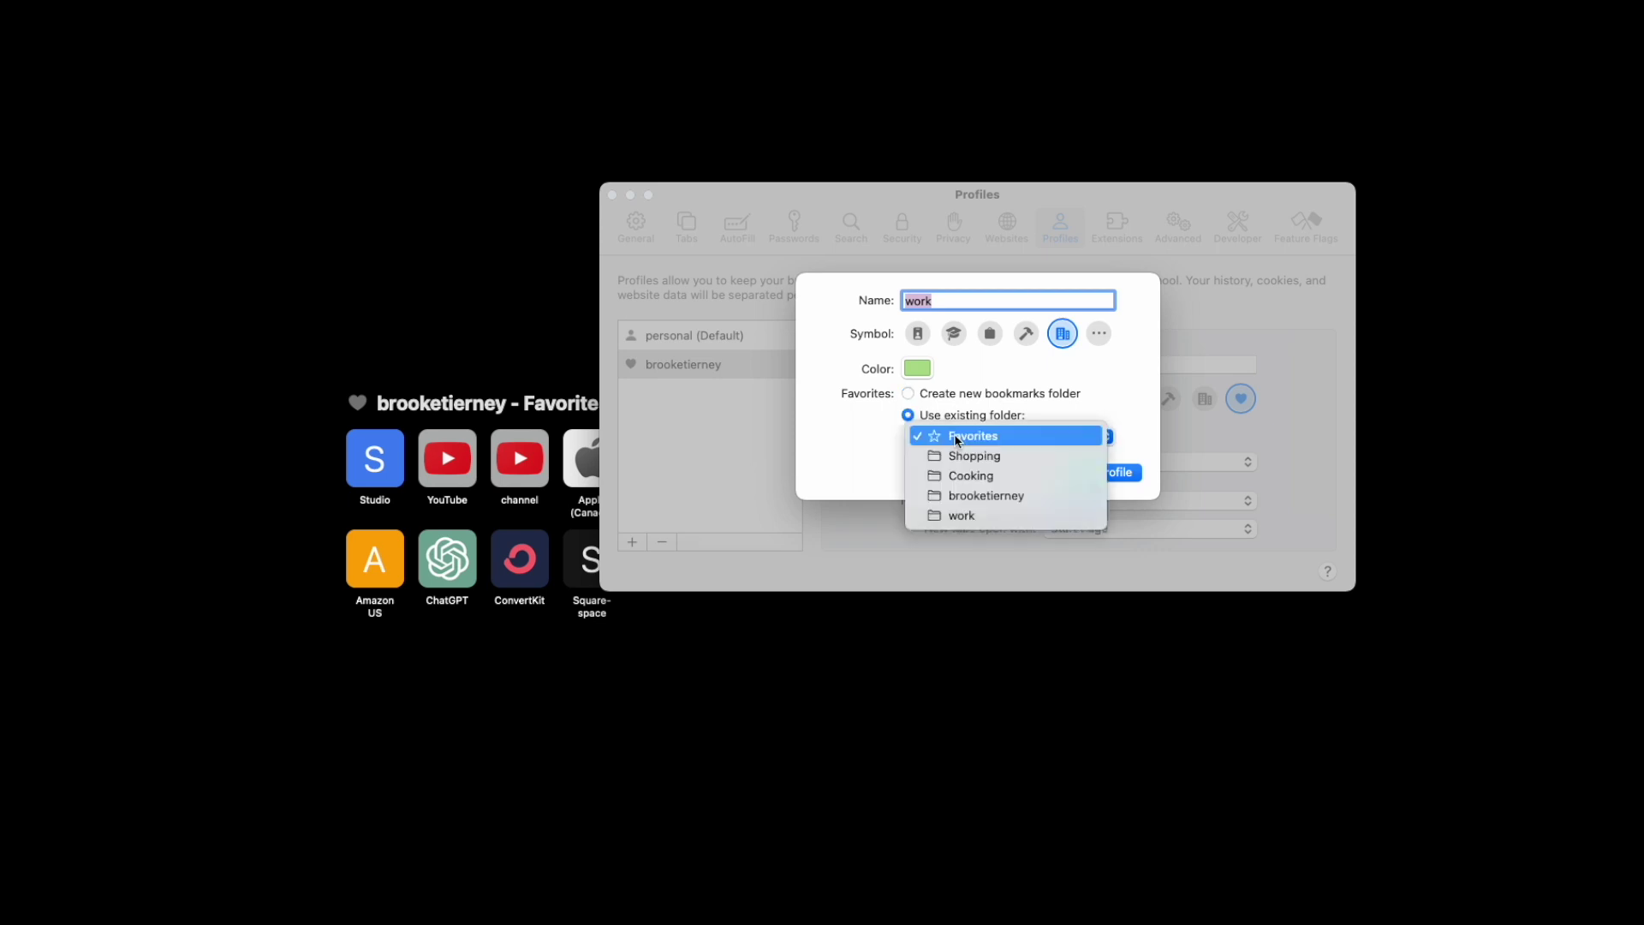
click(979, 518)
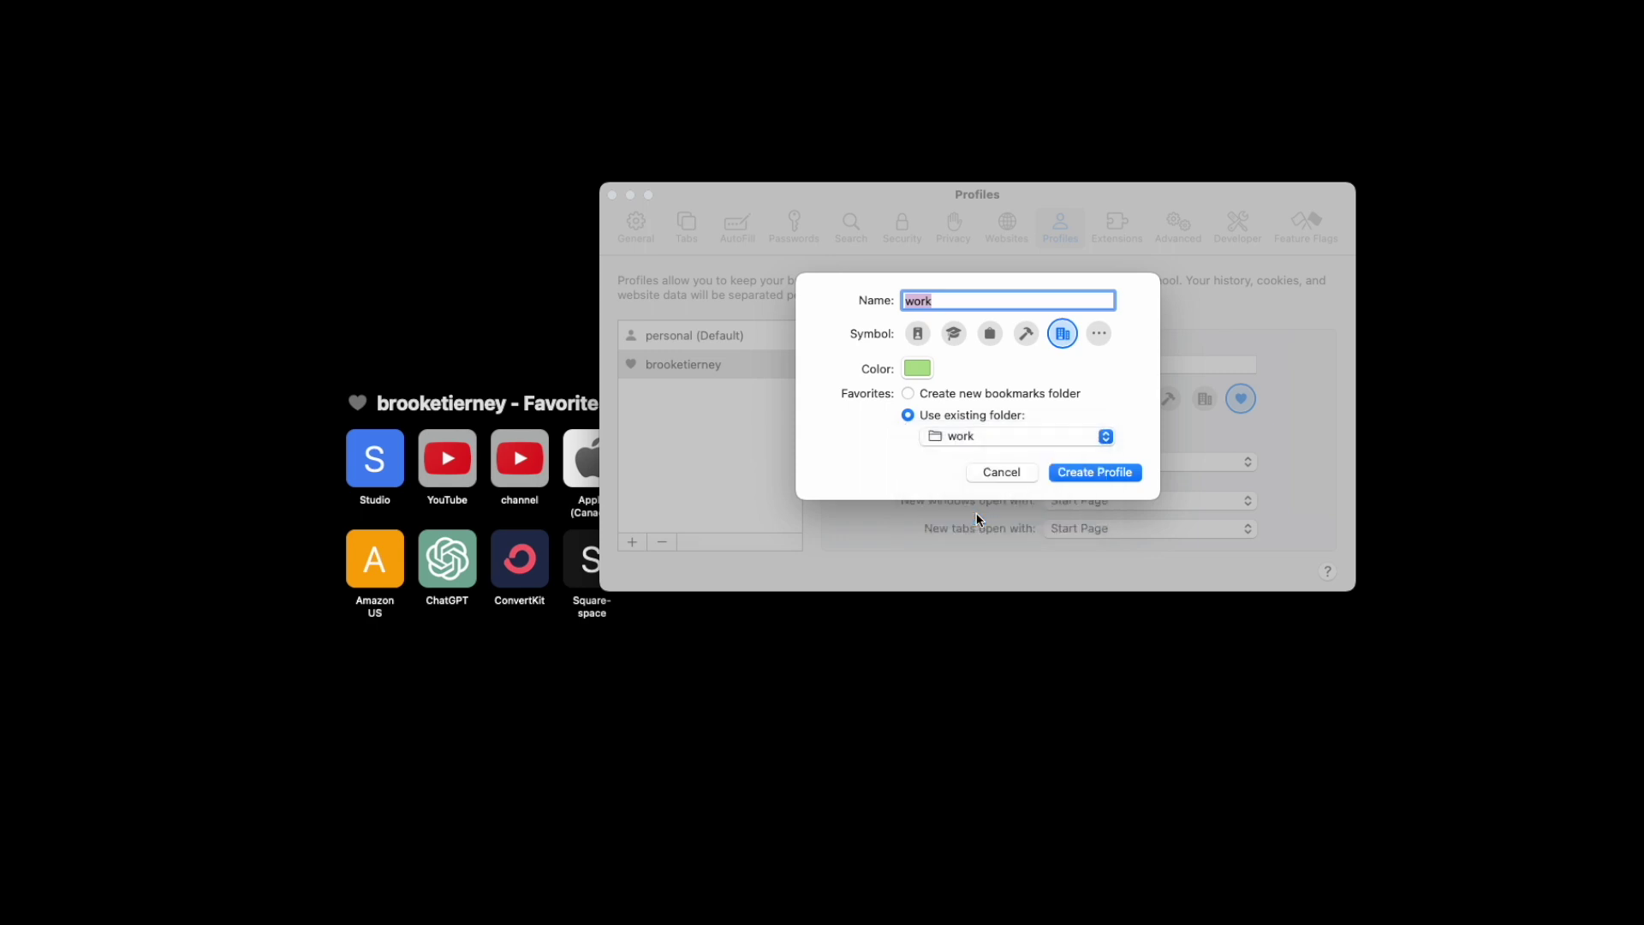
Step: Create the work profile and review its Extensions checklist
click(1078, 473)
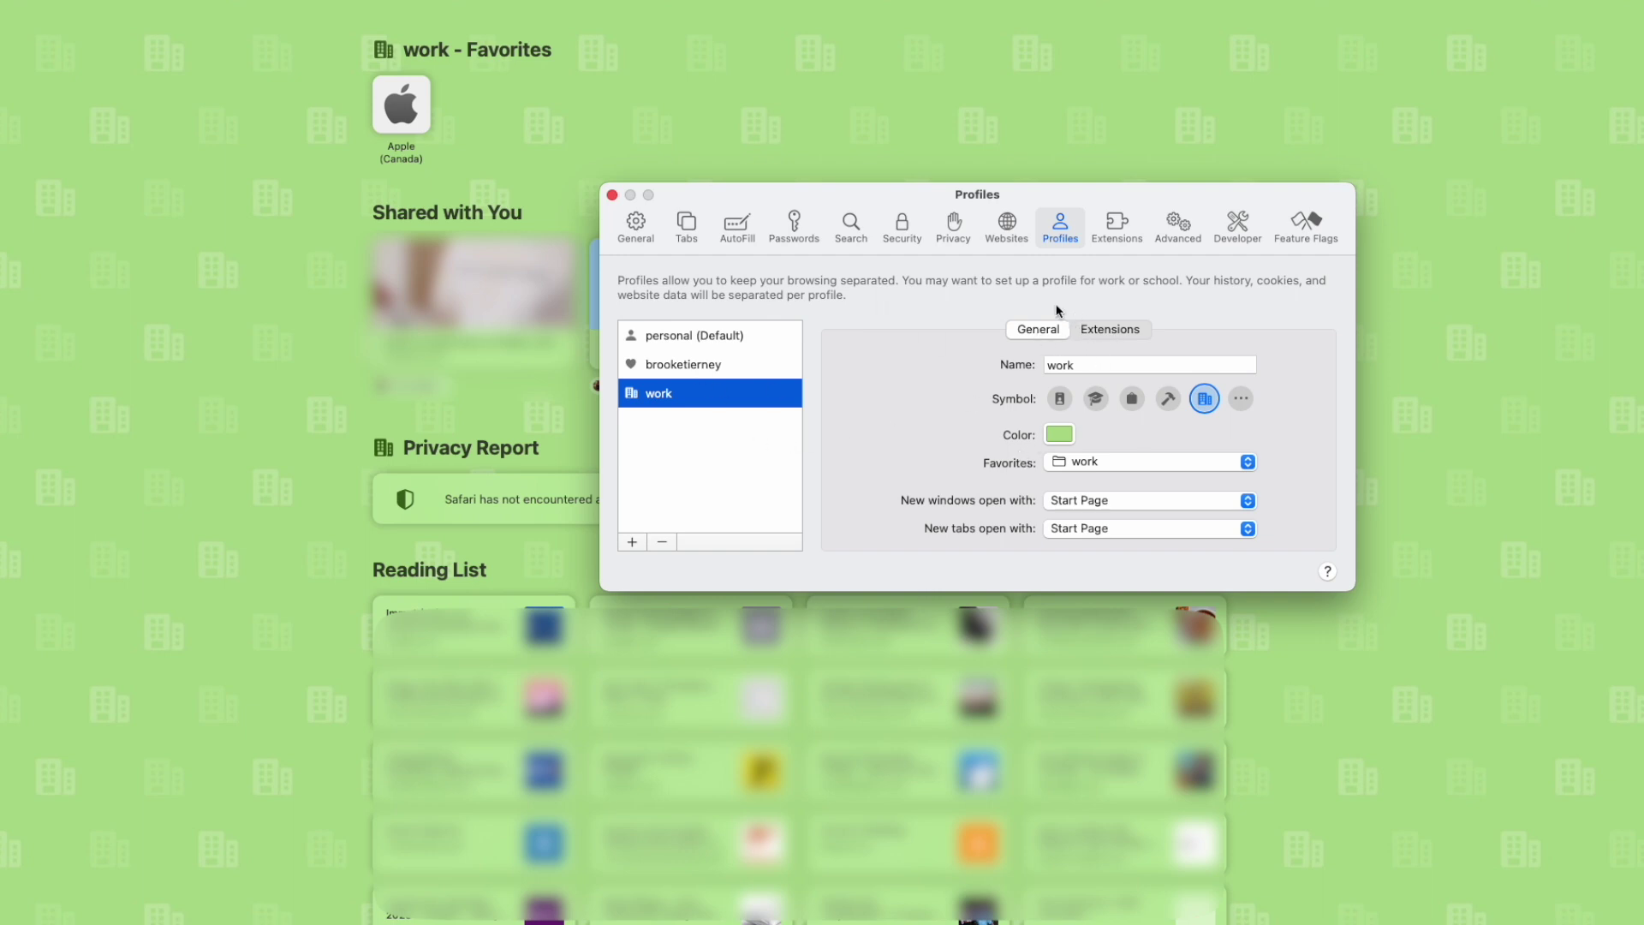
click(1110, 330)
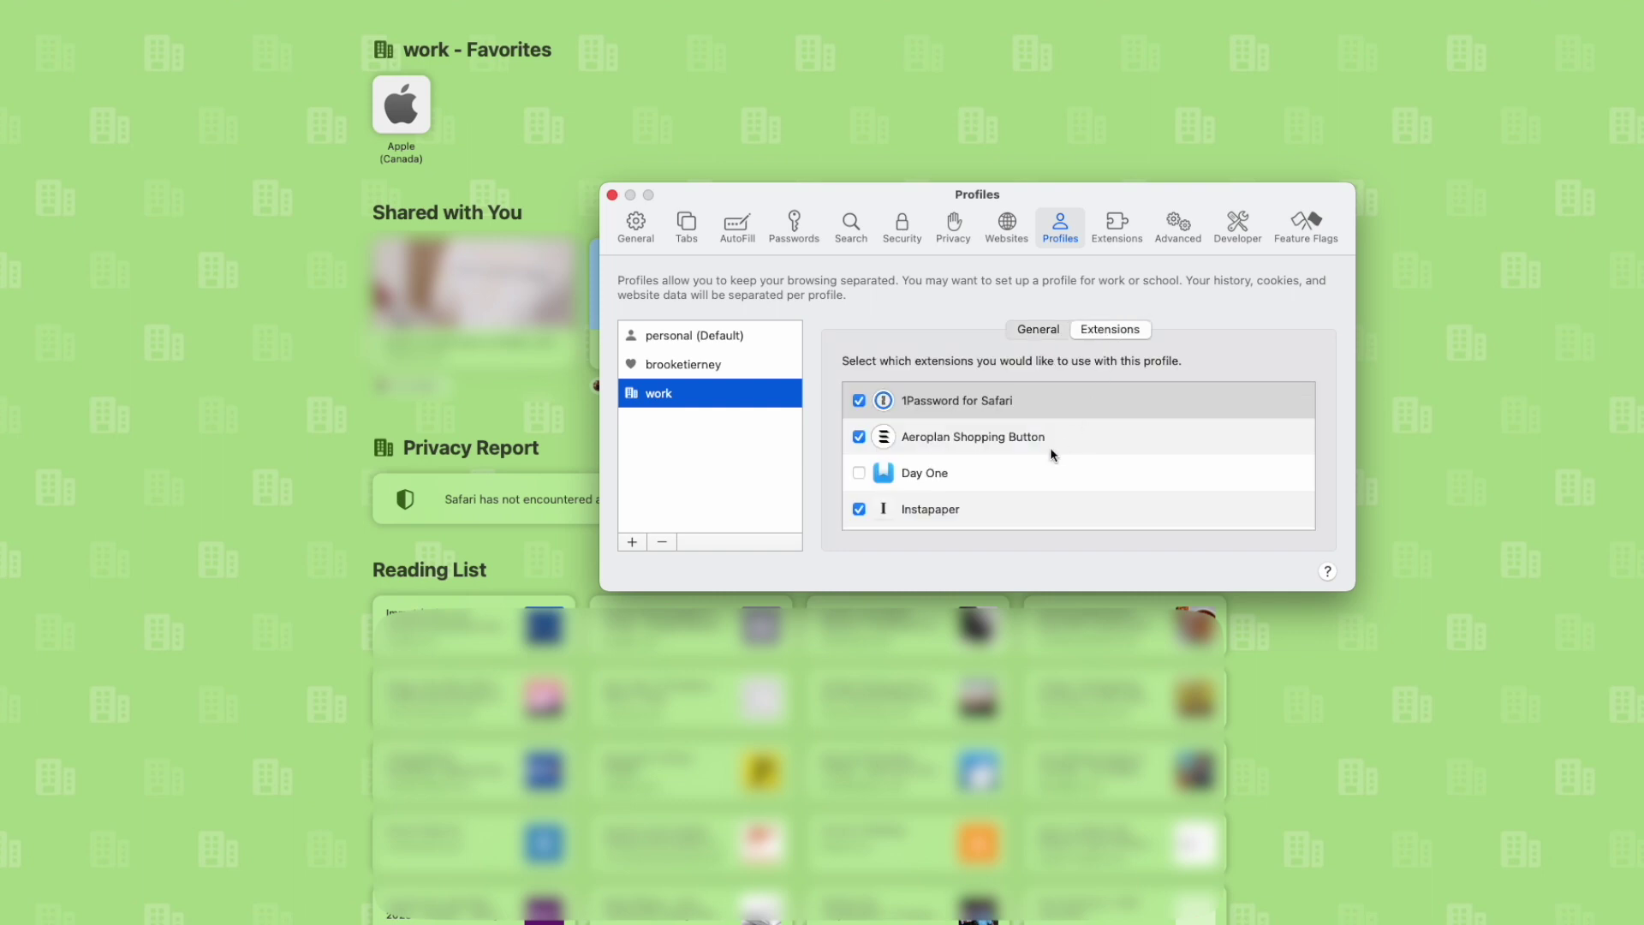
scroll(1036, 465, down, 2)
scroll(1036, 465, down, 1)
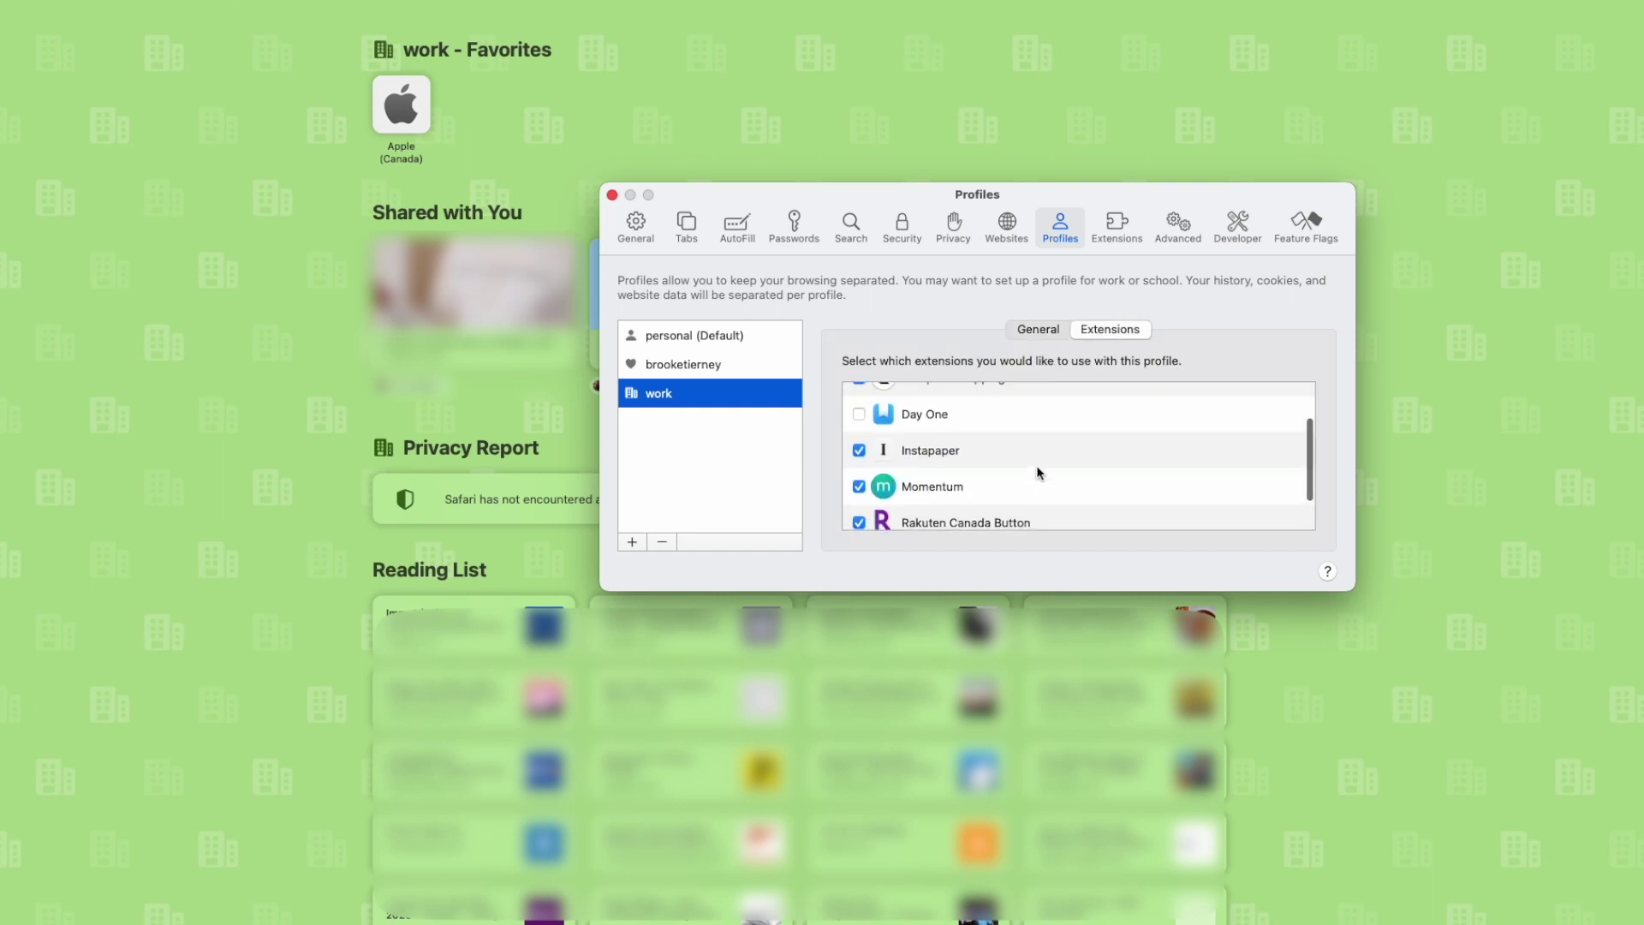
scroll(984, 470, up, 3)
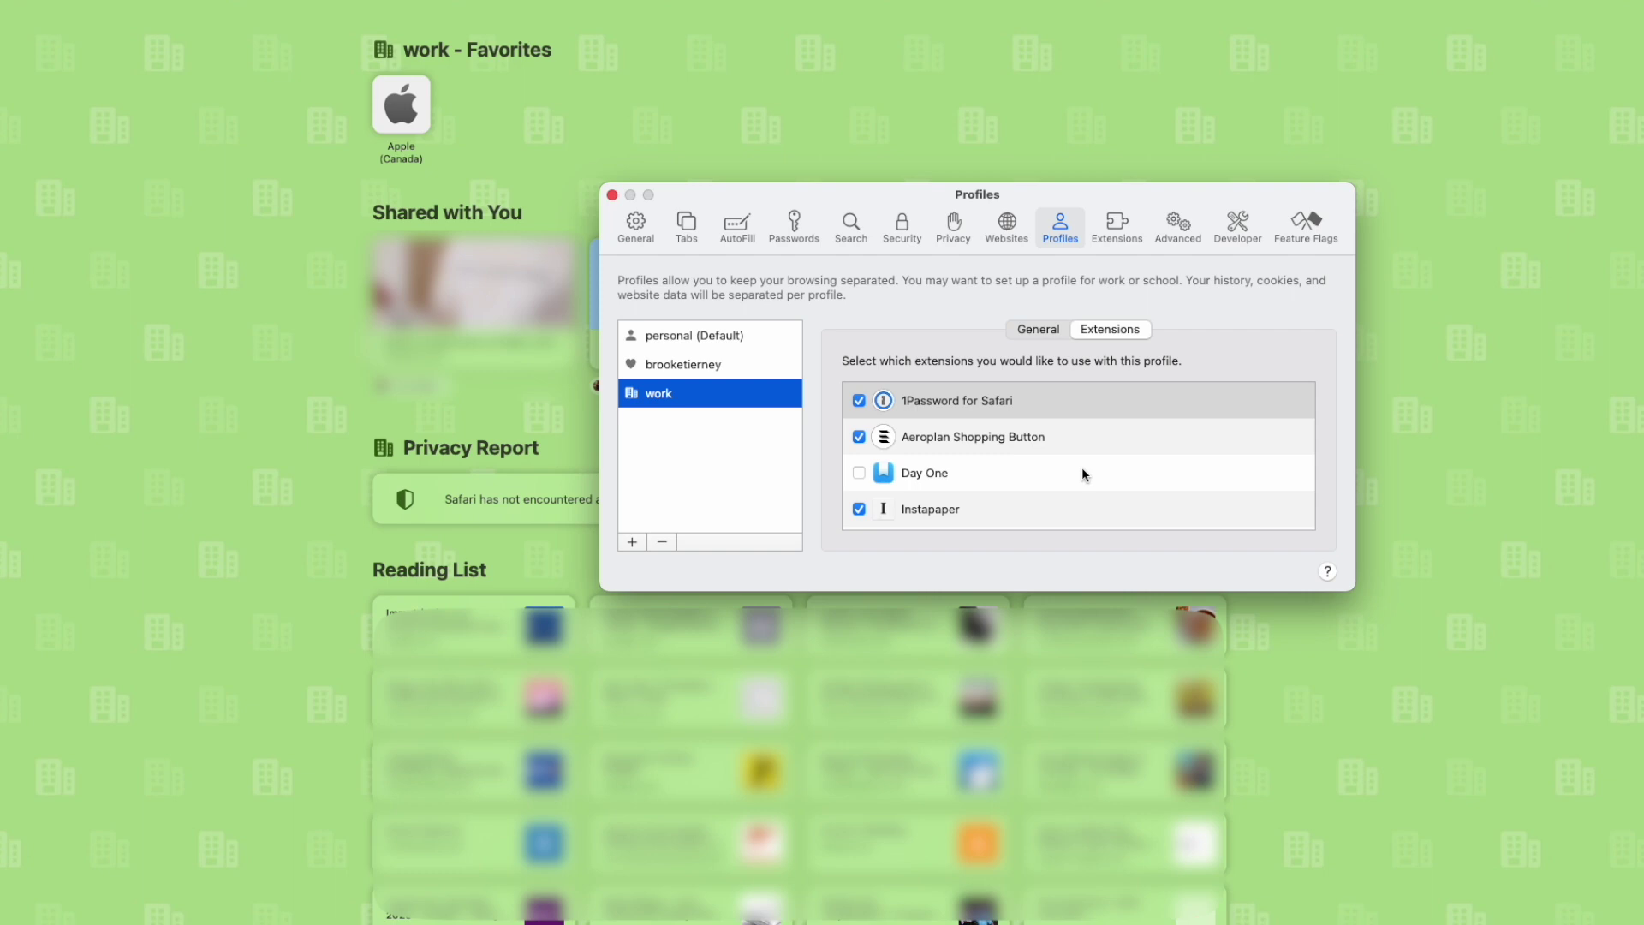
scroll(1081, 472, down, 4)
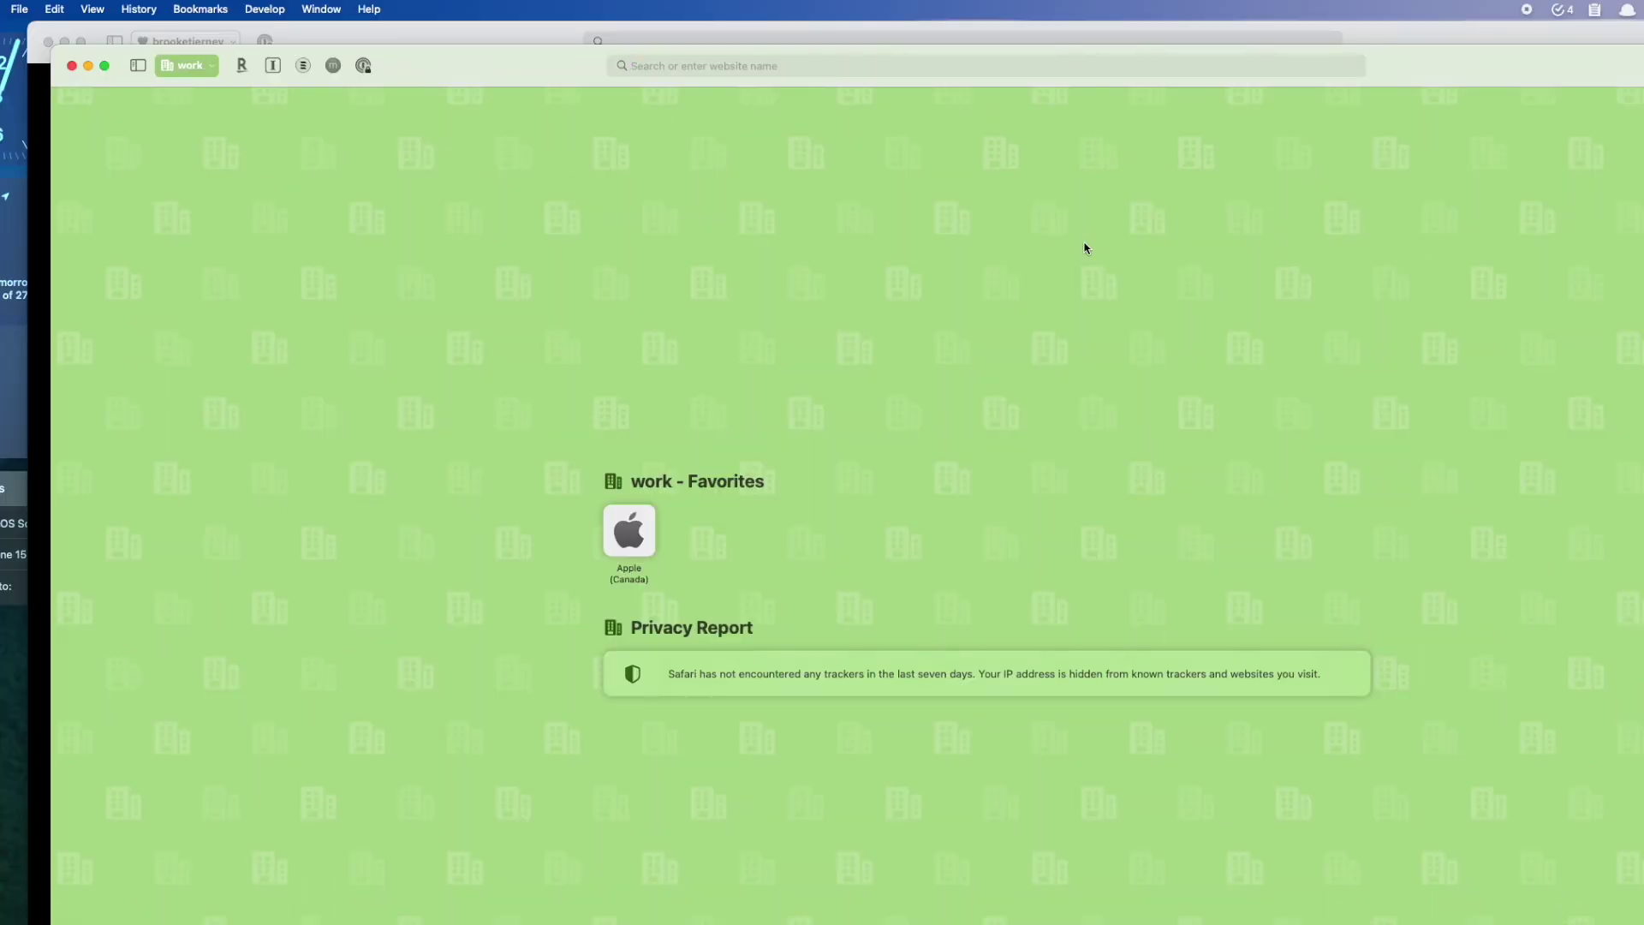
Step: Clear the work start page's green background to plain grey, cancelling the background picture chooser
right_click(1086, 248)
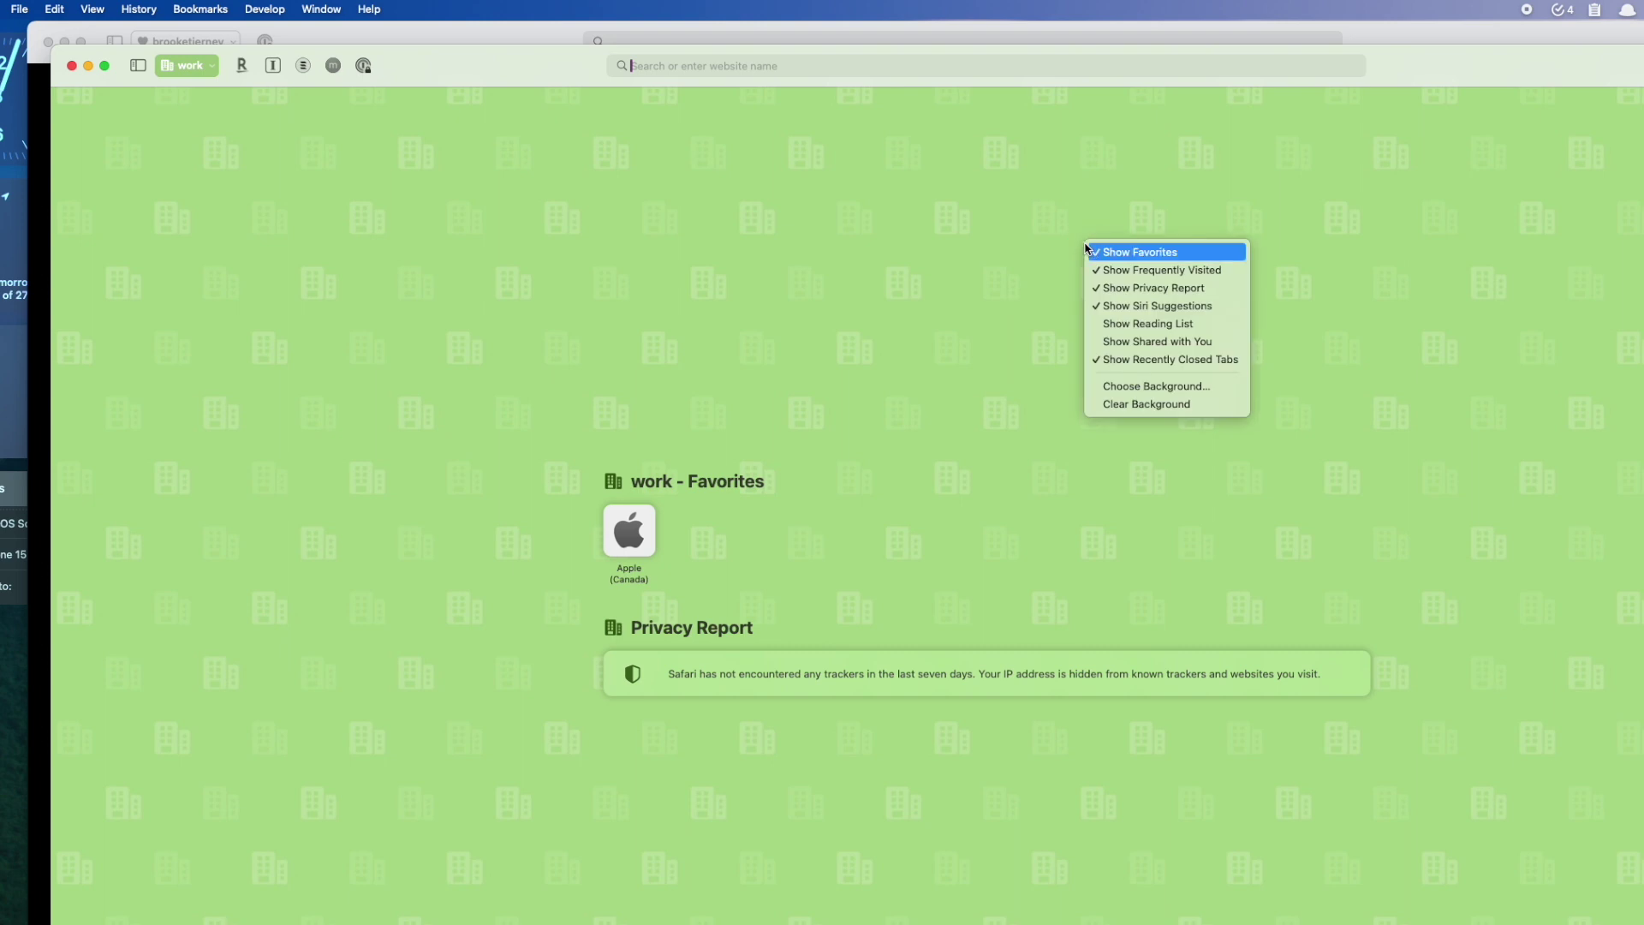
click(1177, 408)
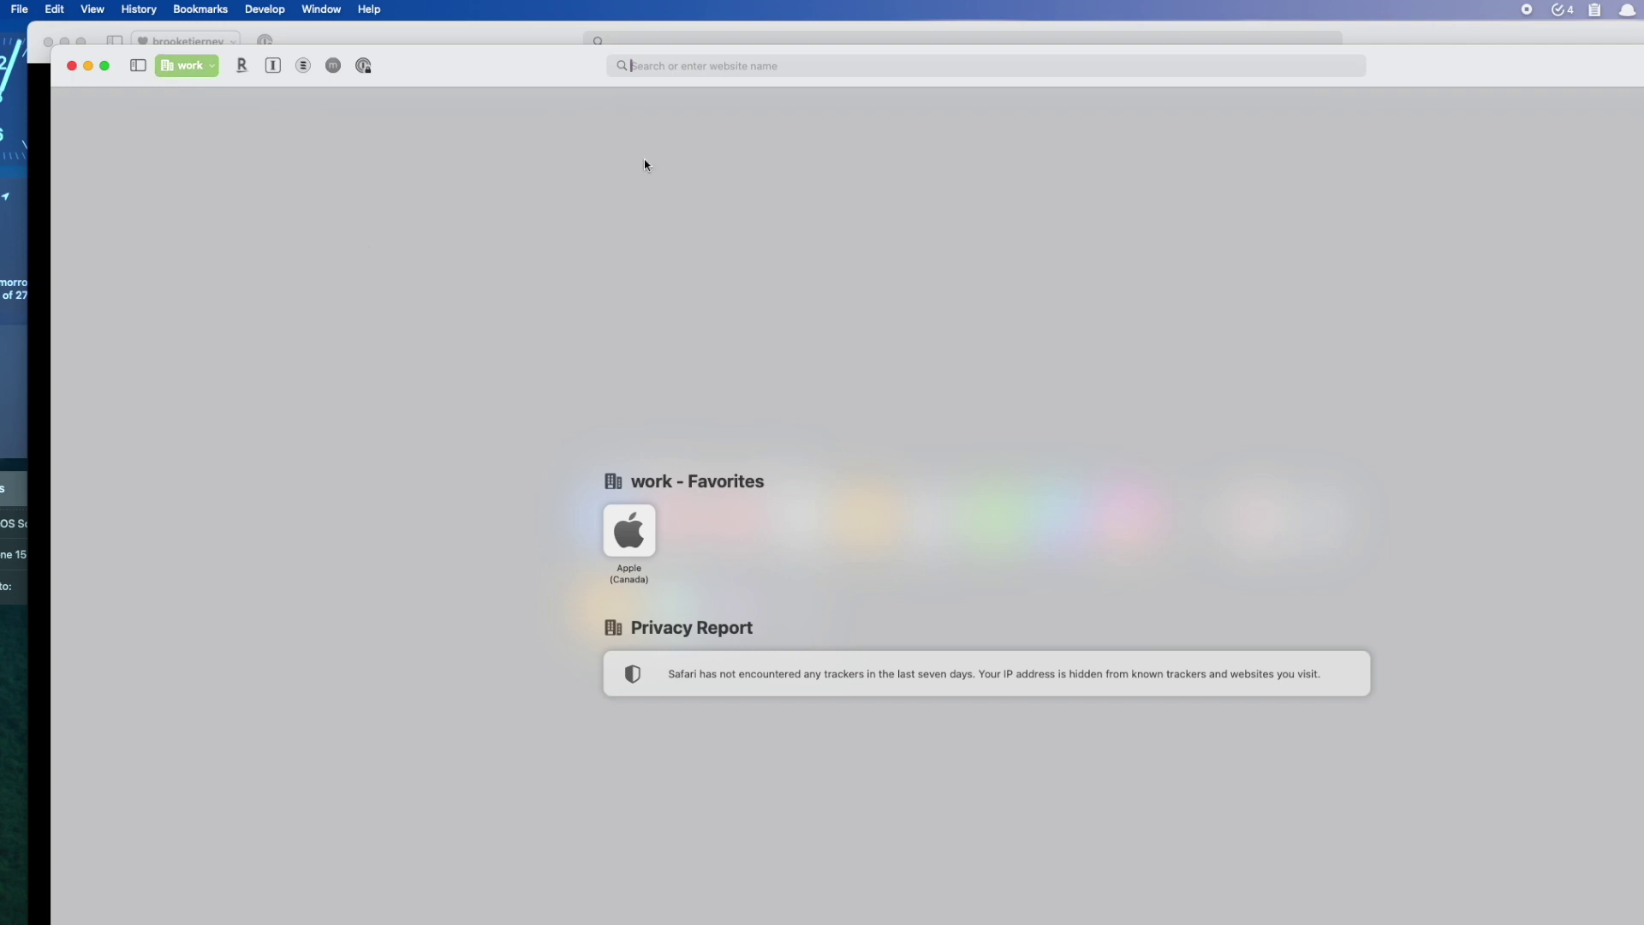
right_click(977, 227)
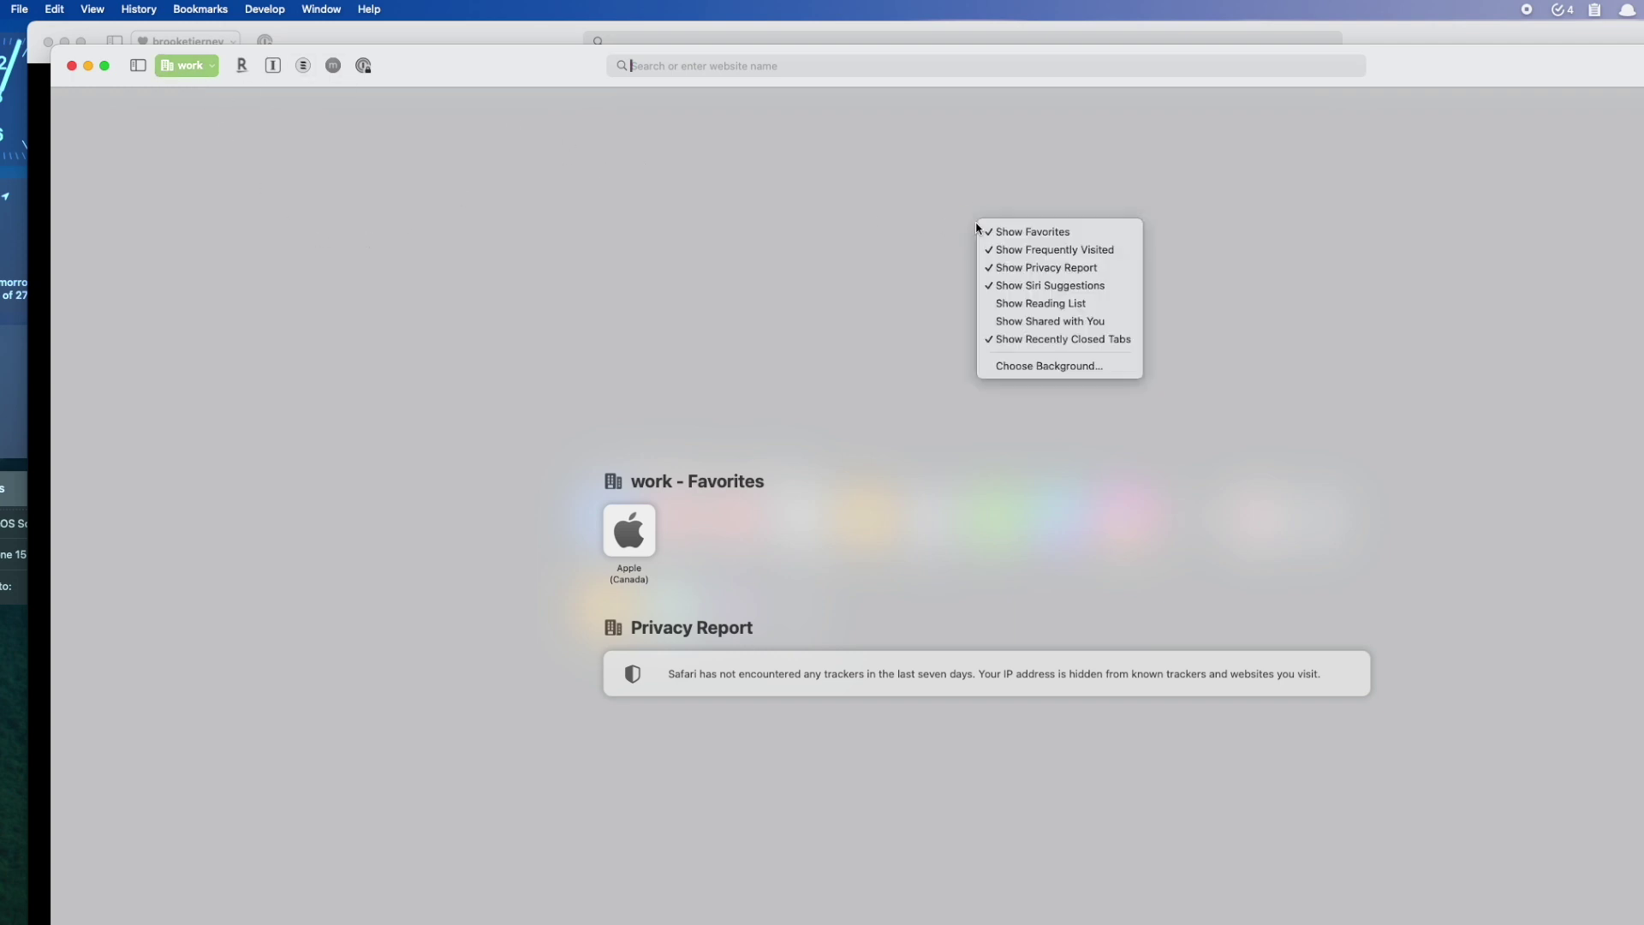
click(1080, 367)
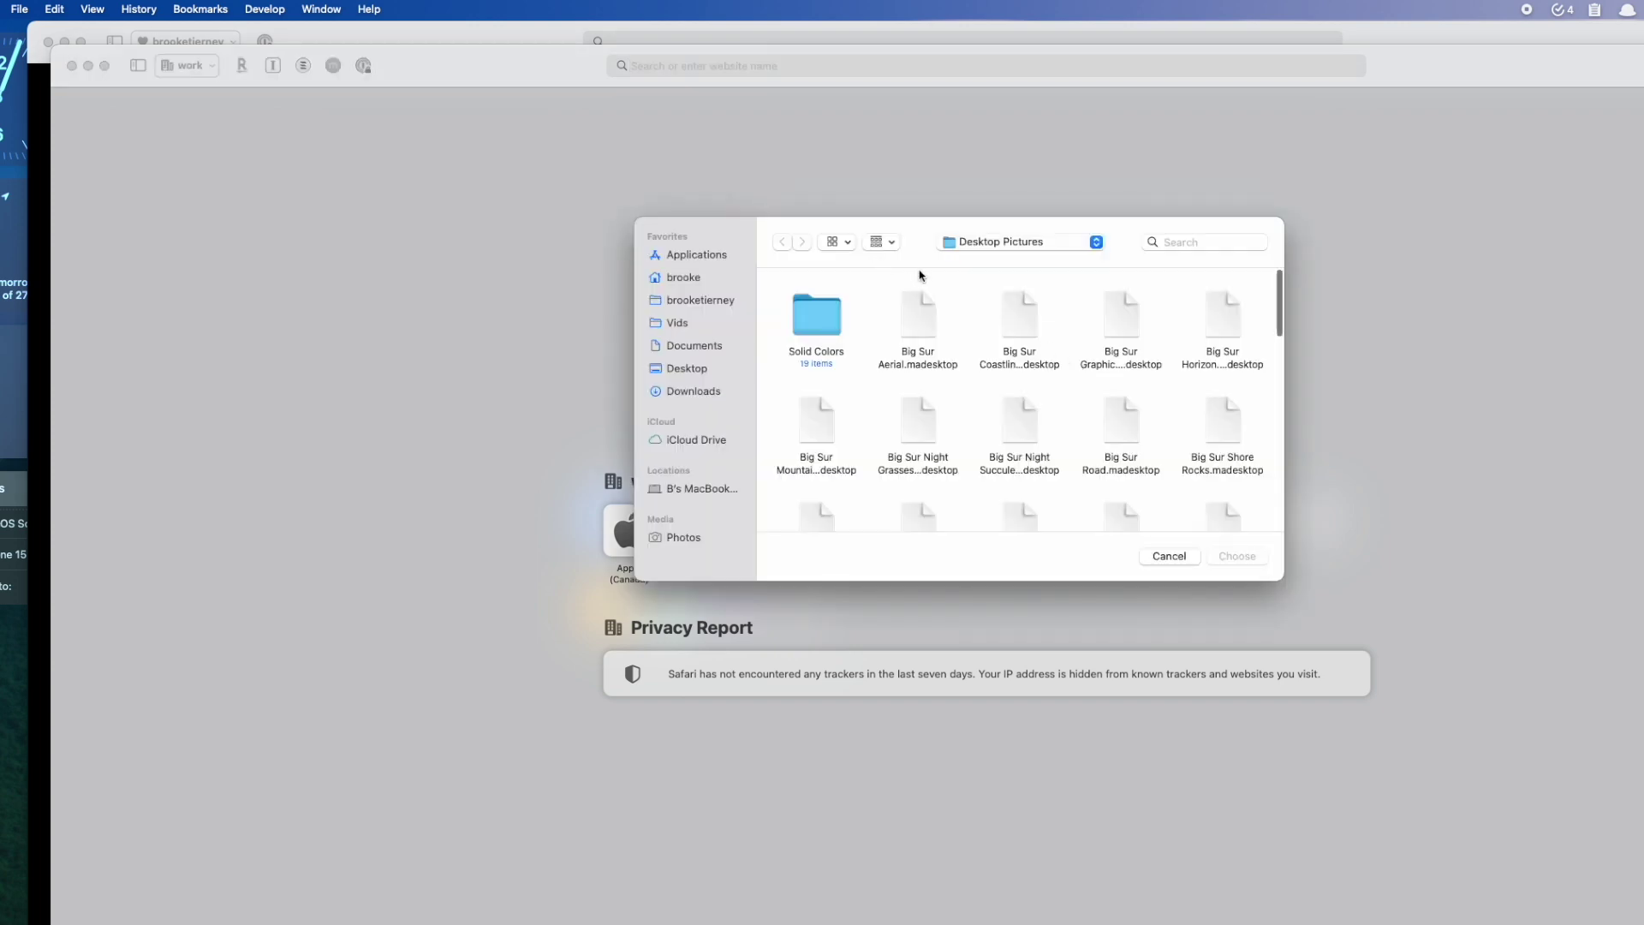
click(1186, 556)
right_click(1156, 269)
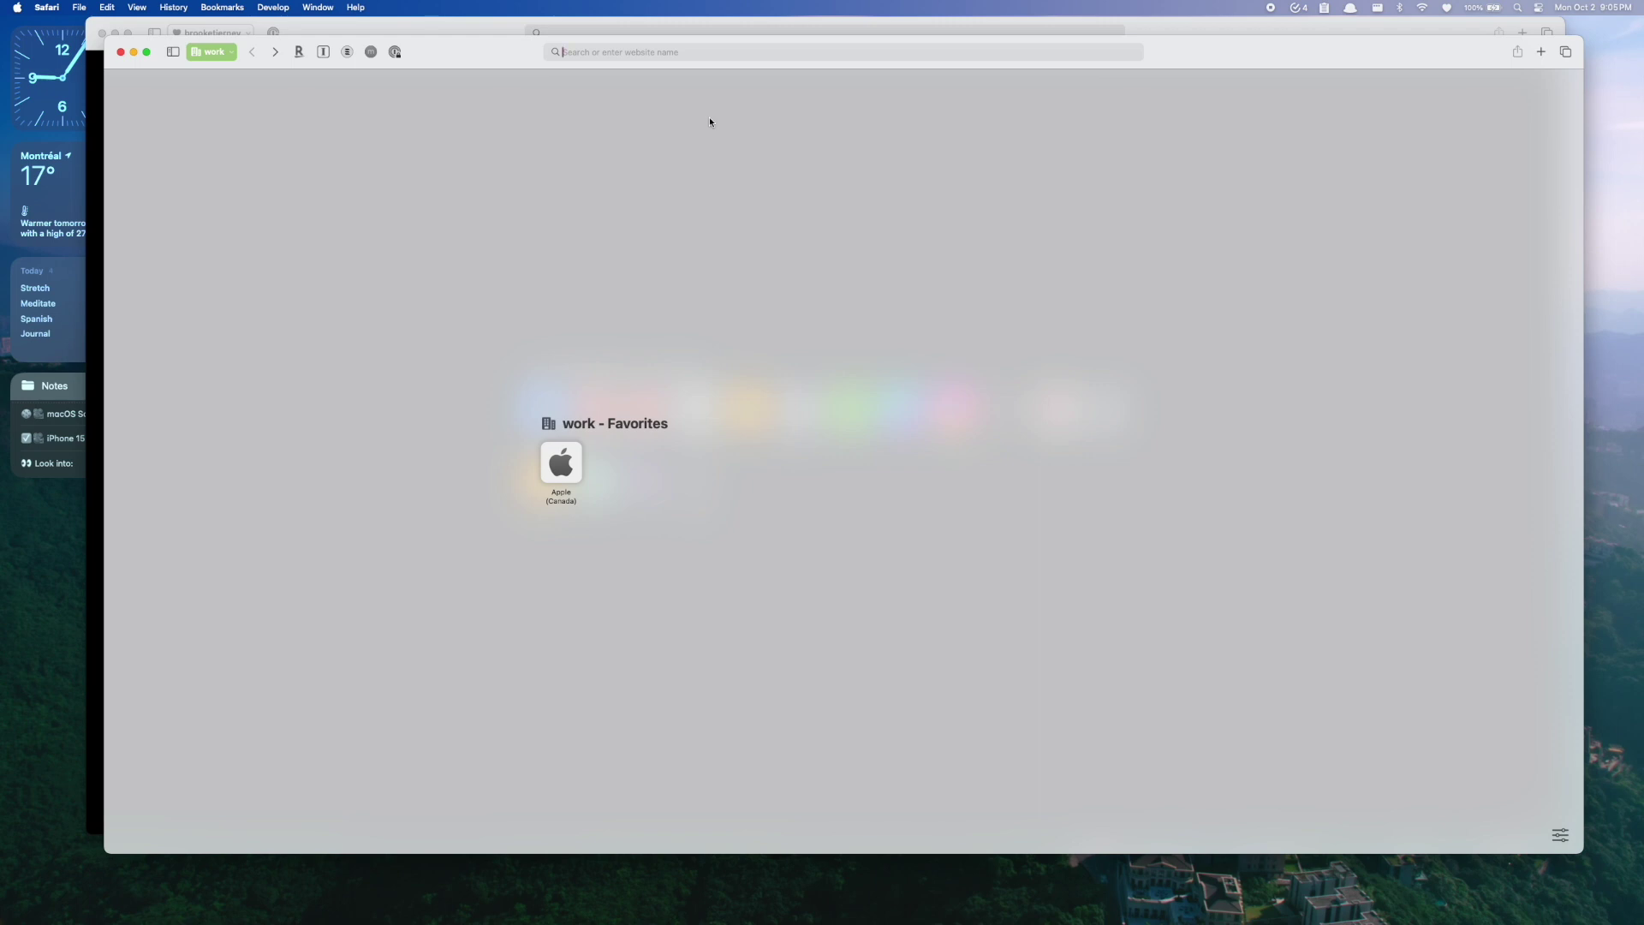
Step: Open Google Translate, bookmark it into the work folder, and close the Apple (Canada) tab
text(google tran)
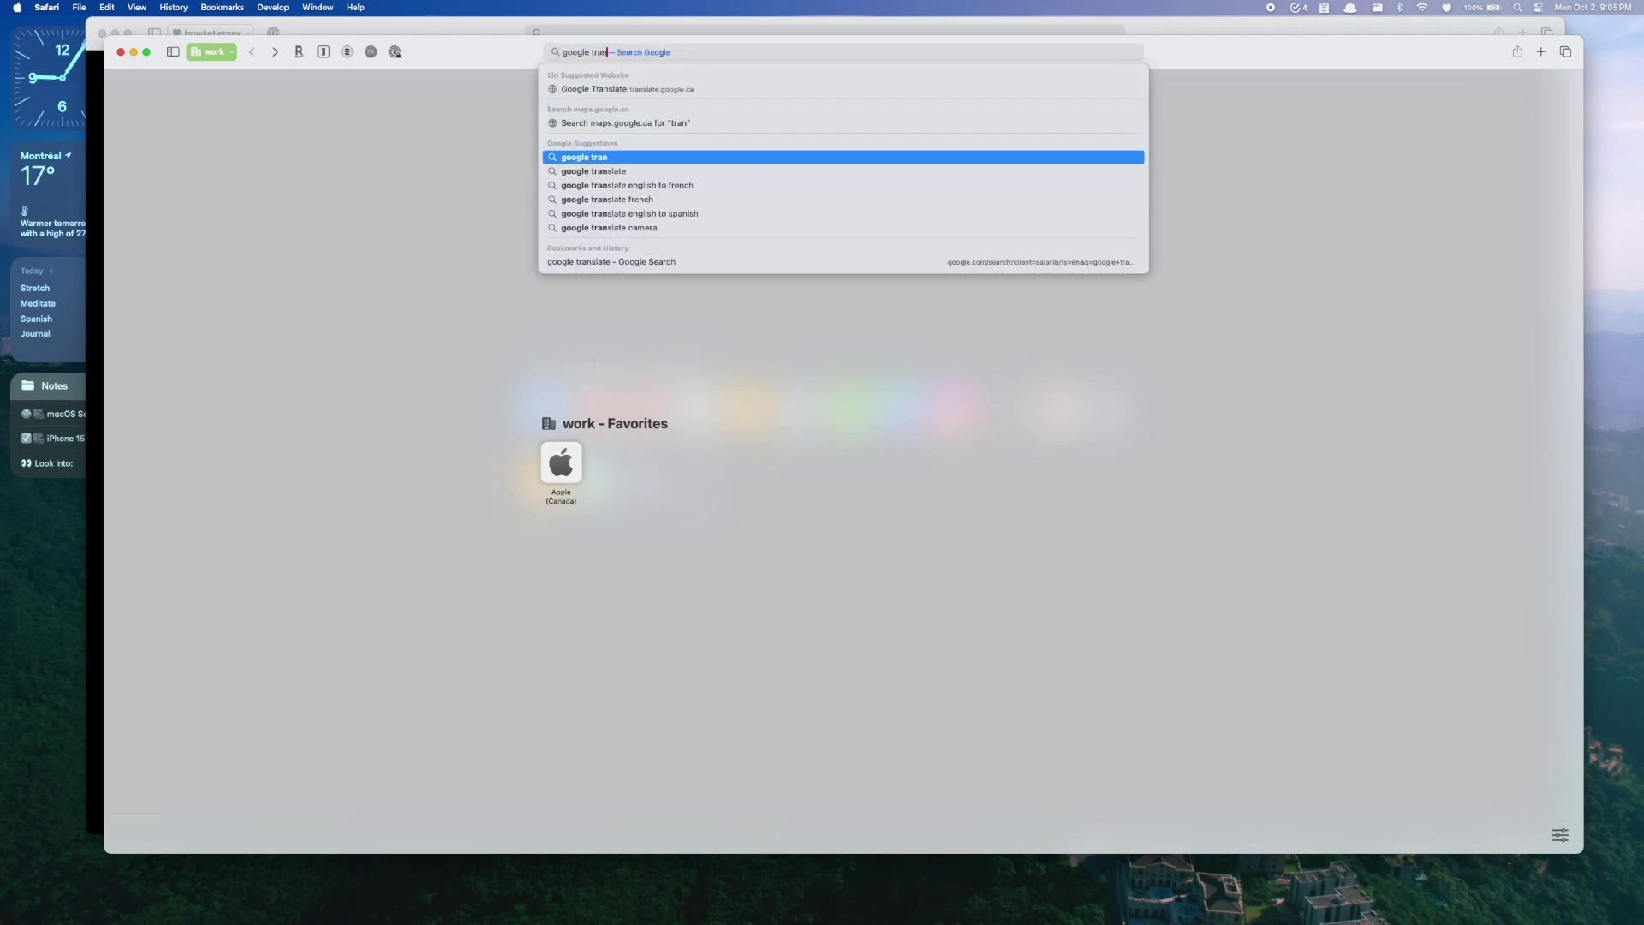
key(Down)
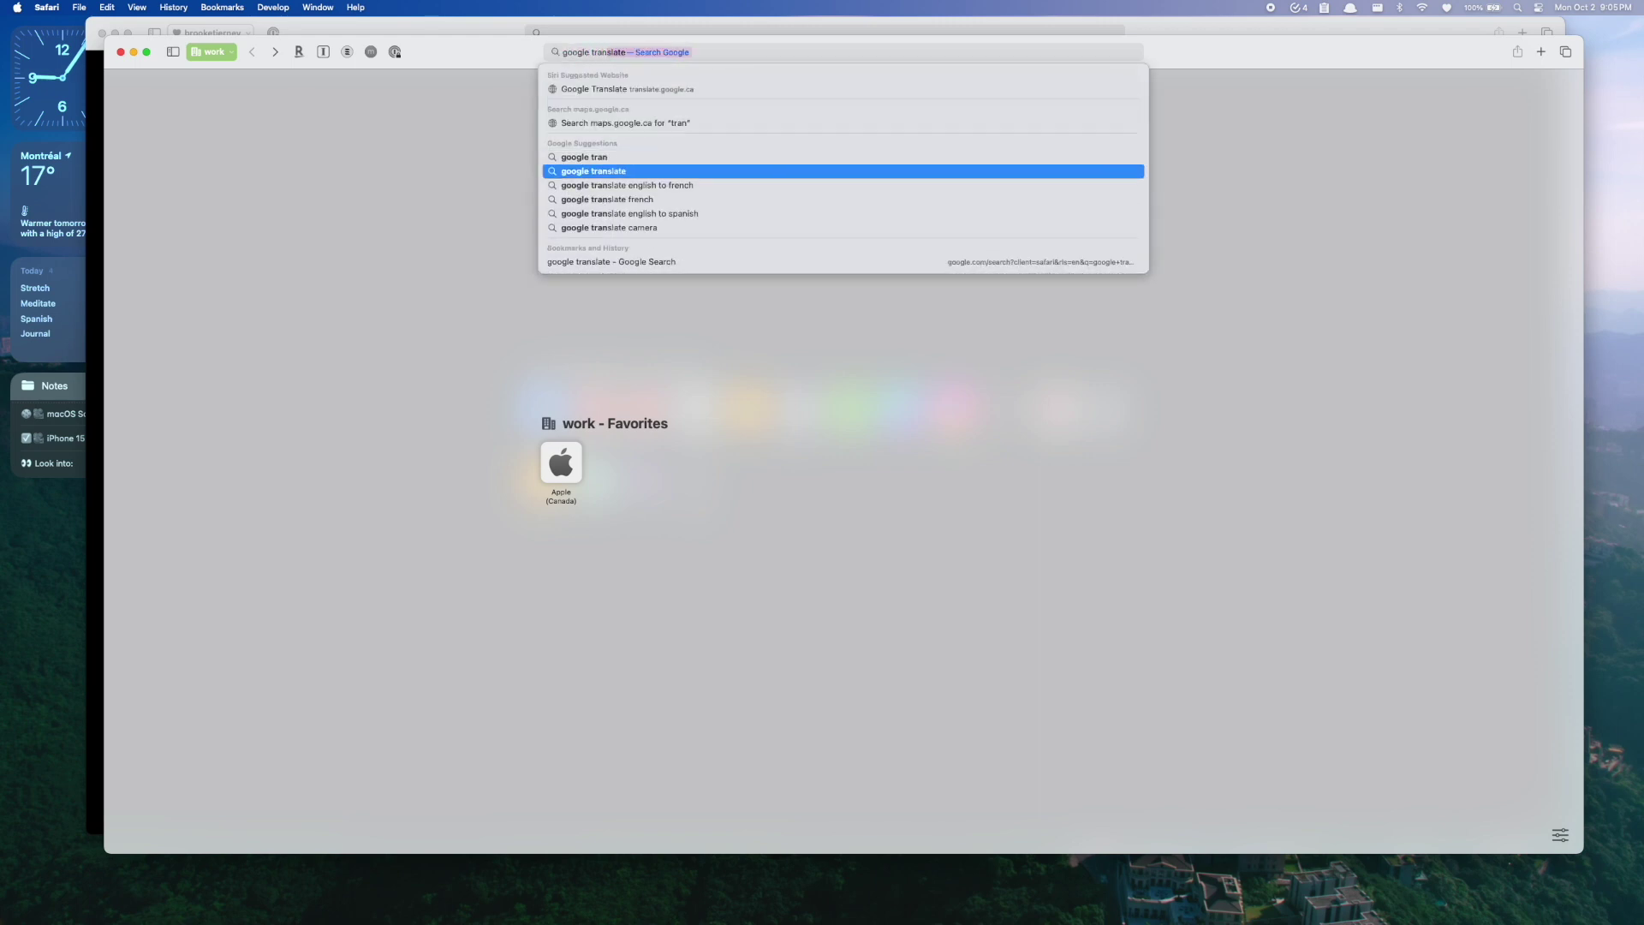
click(706, 89)
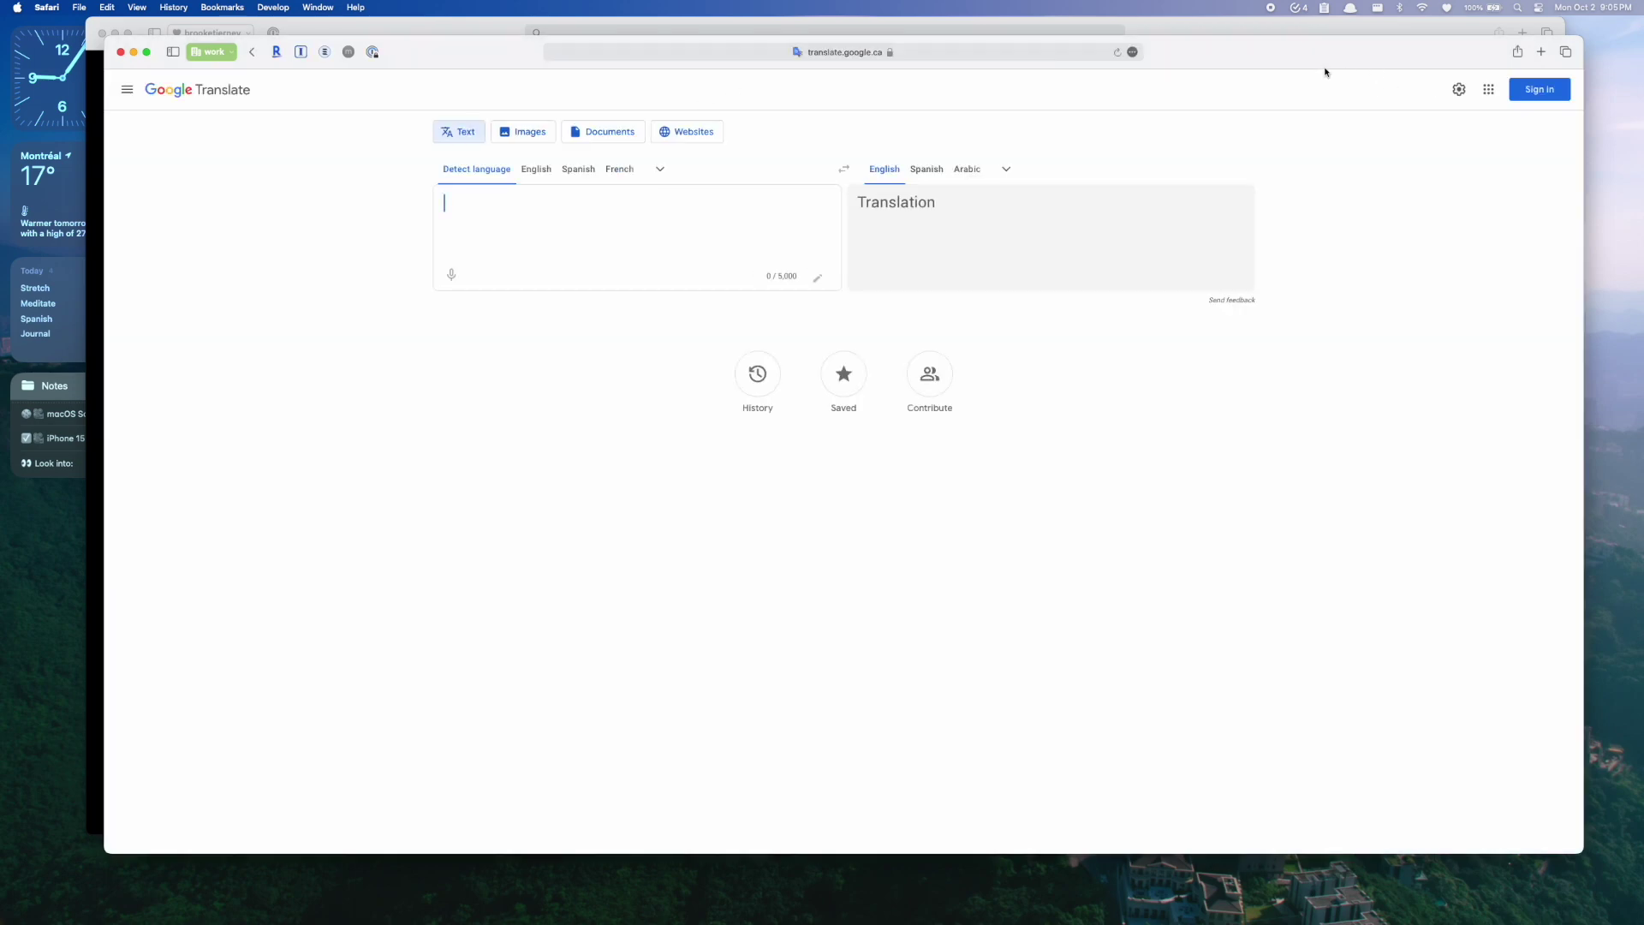
click(1518, 53)
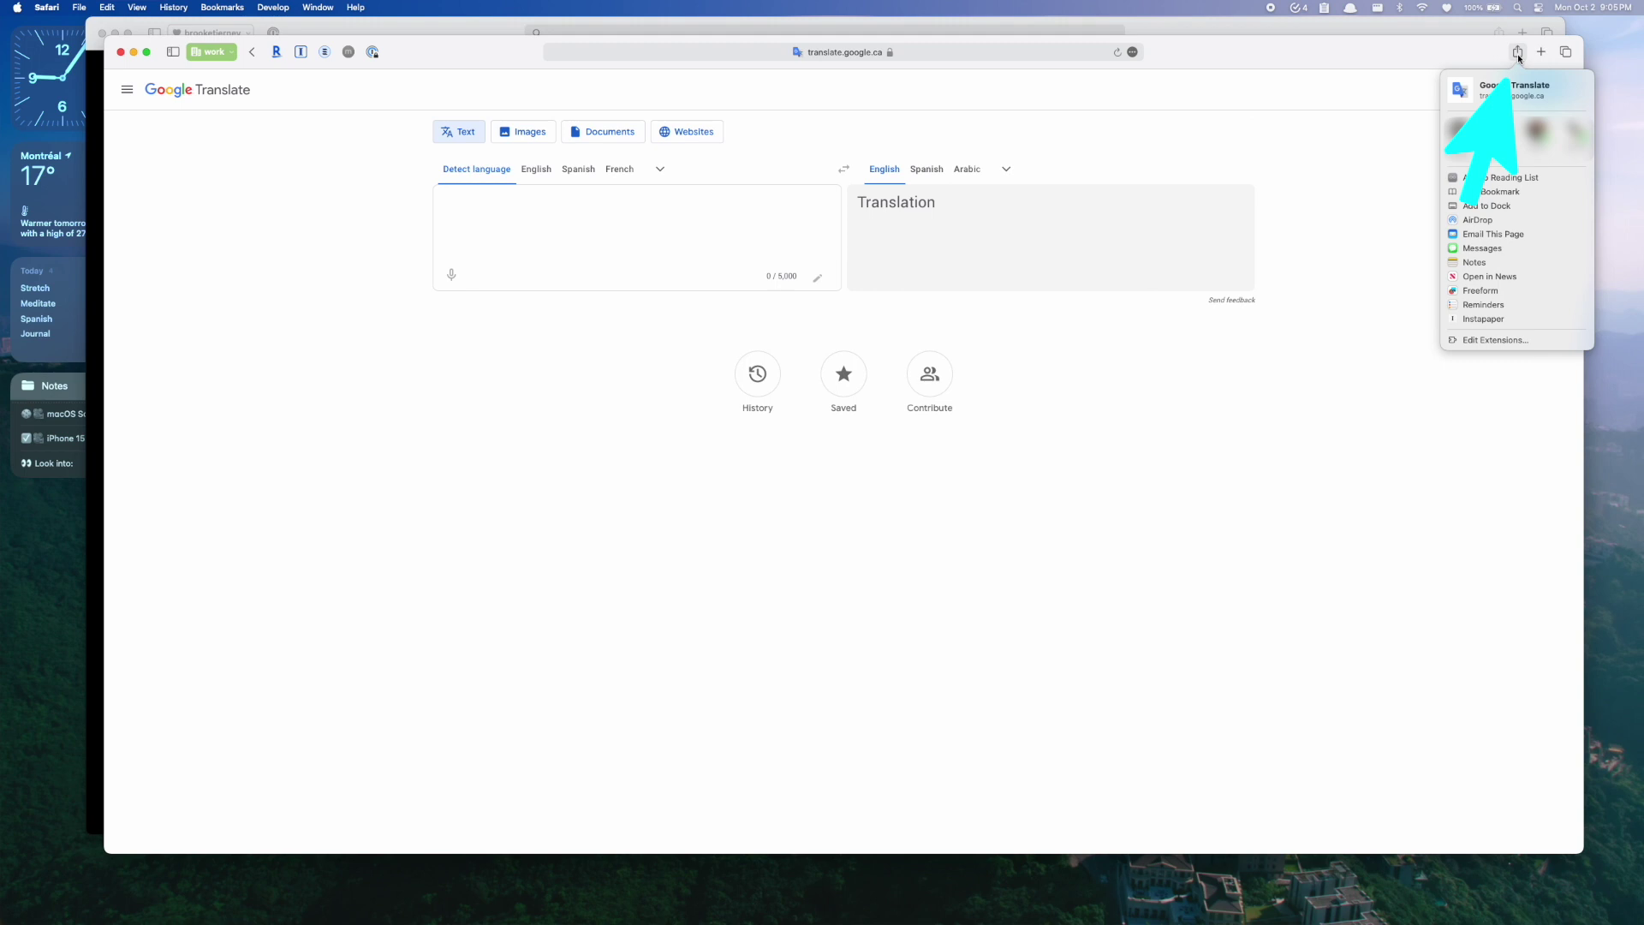
click(1491, 192)
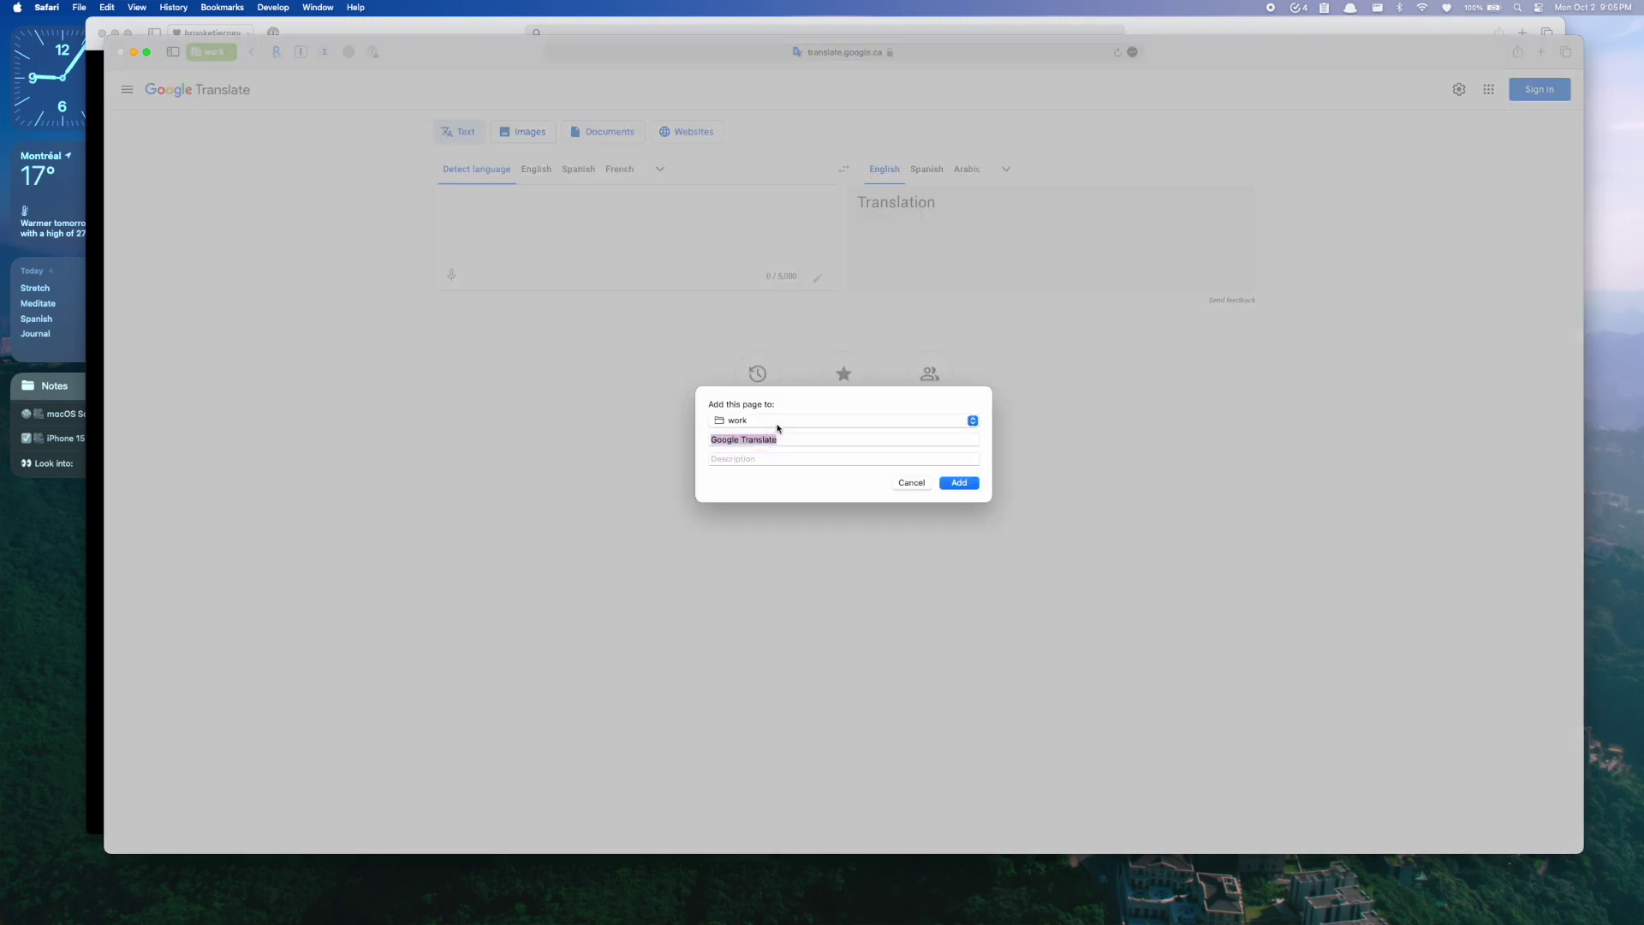
click(958, 483)
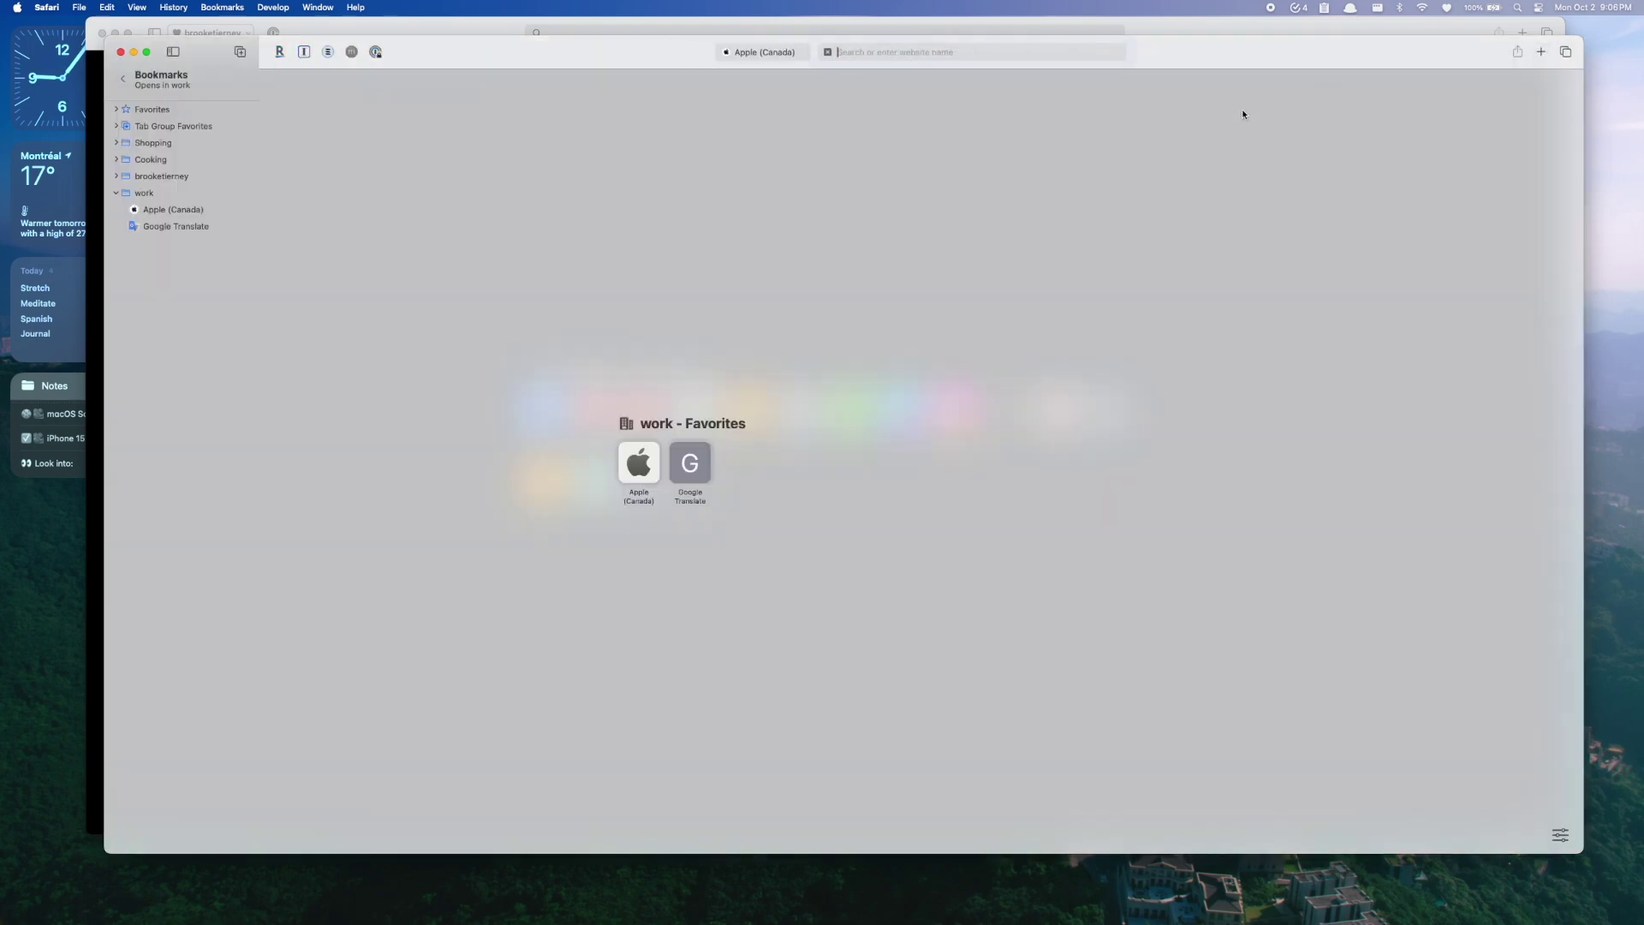
click(726, 52)
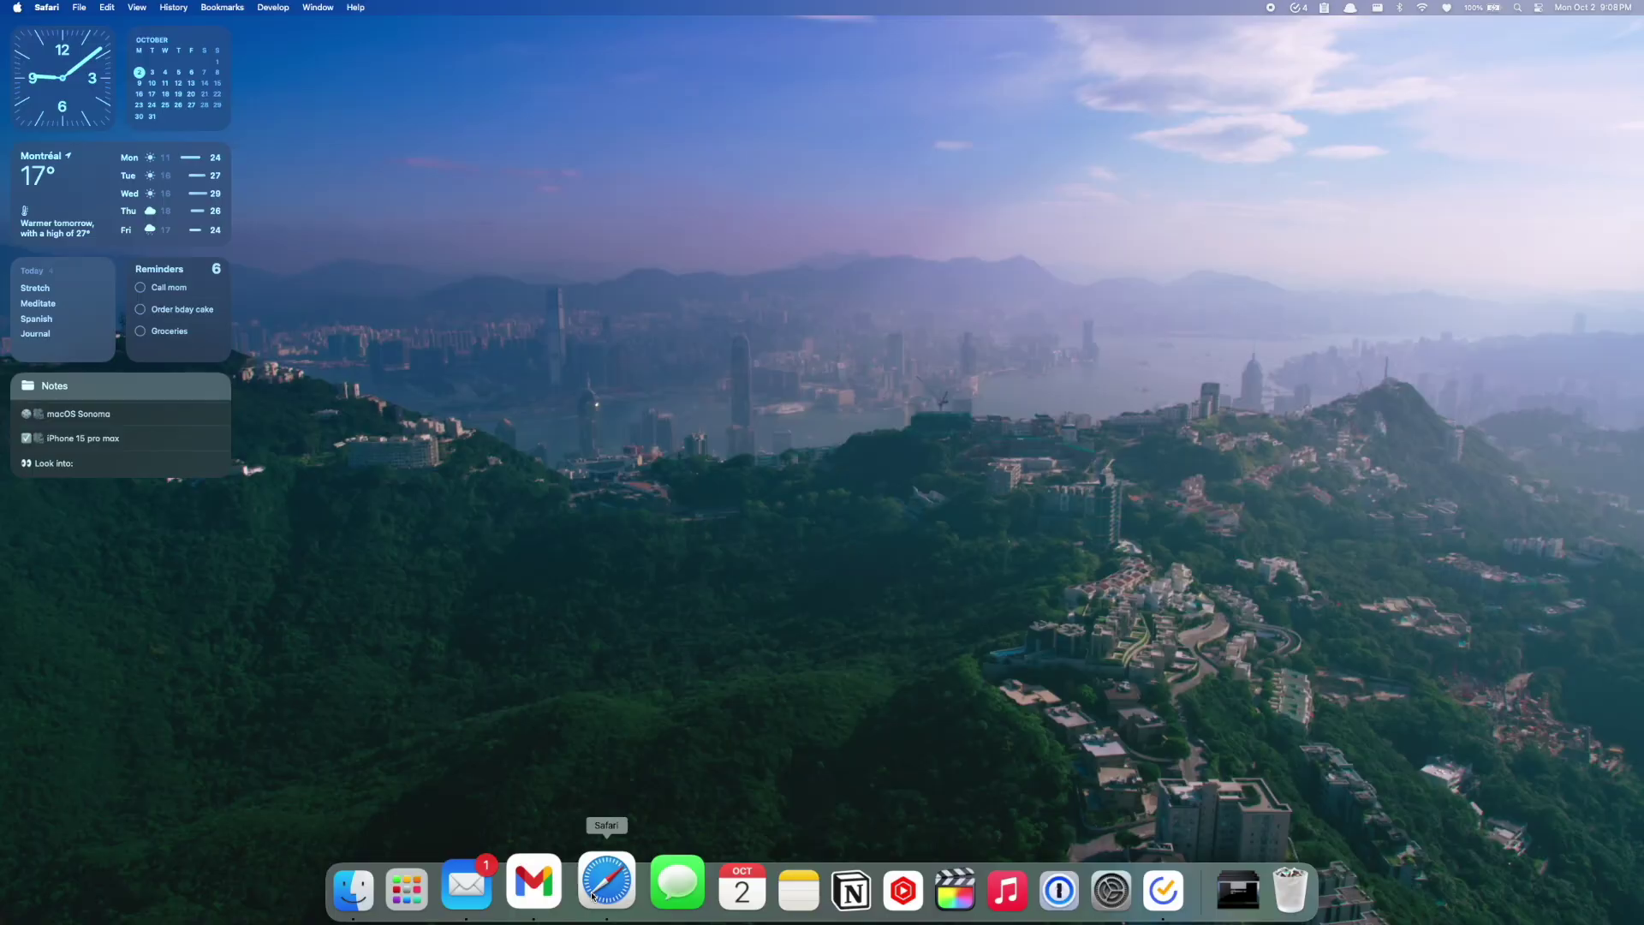
Step: Open a new personal-profile Safari window from the Dock, then a third-profile window
right_click(592, 896)
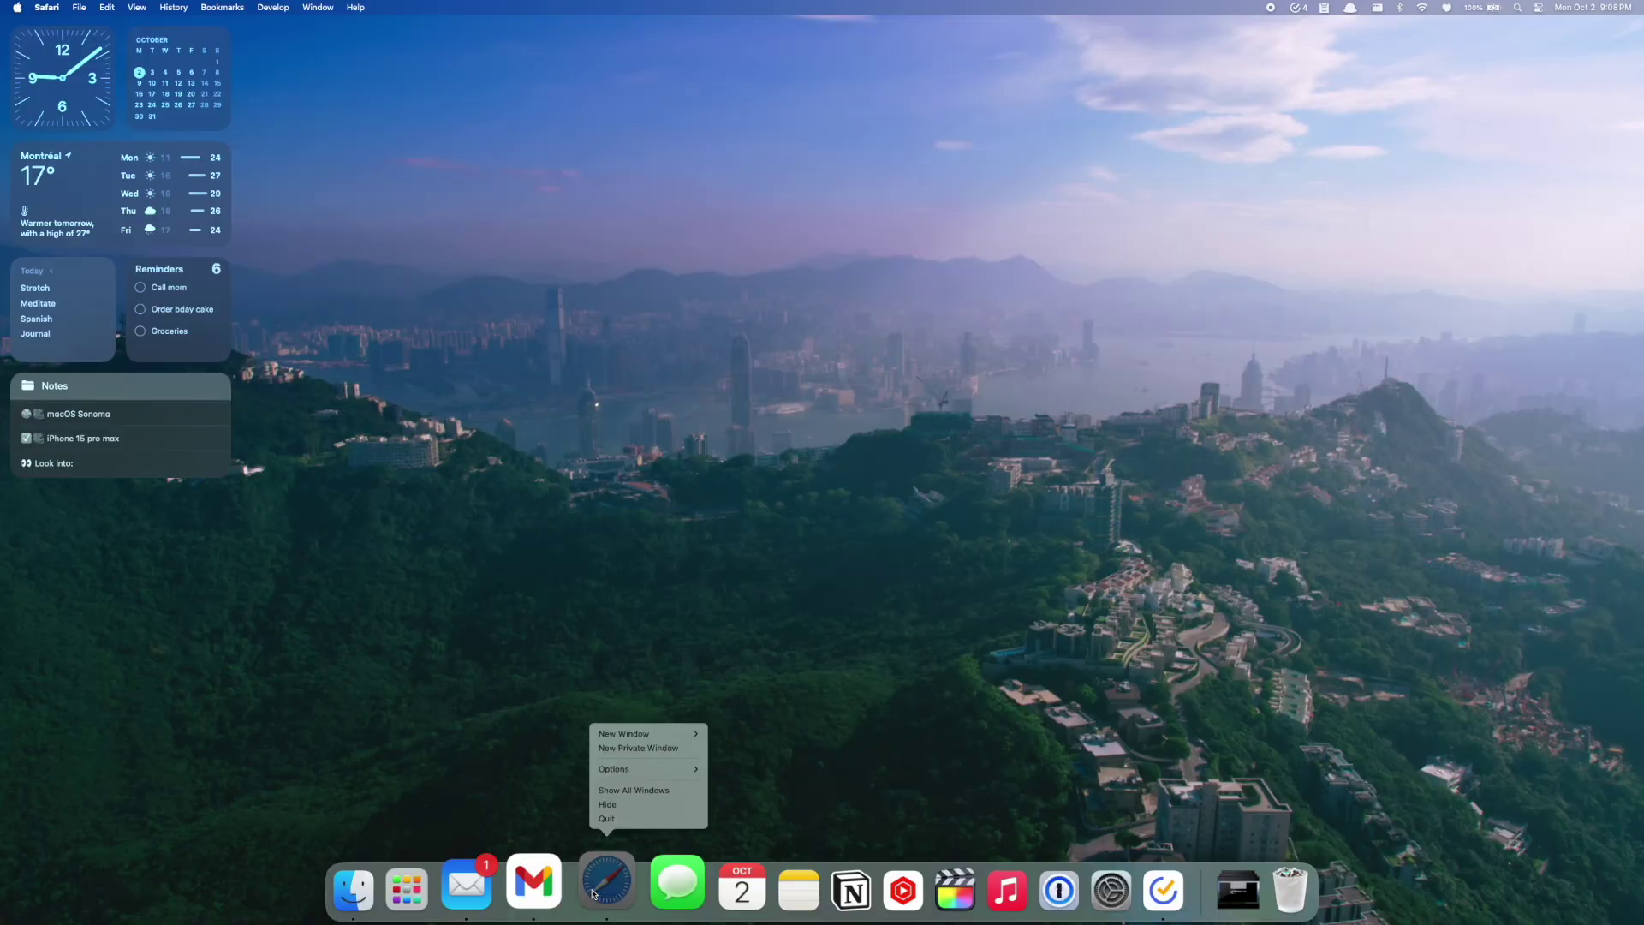
mouse_move(634, 733)
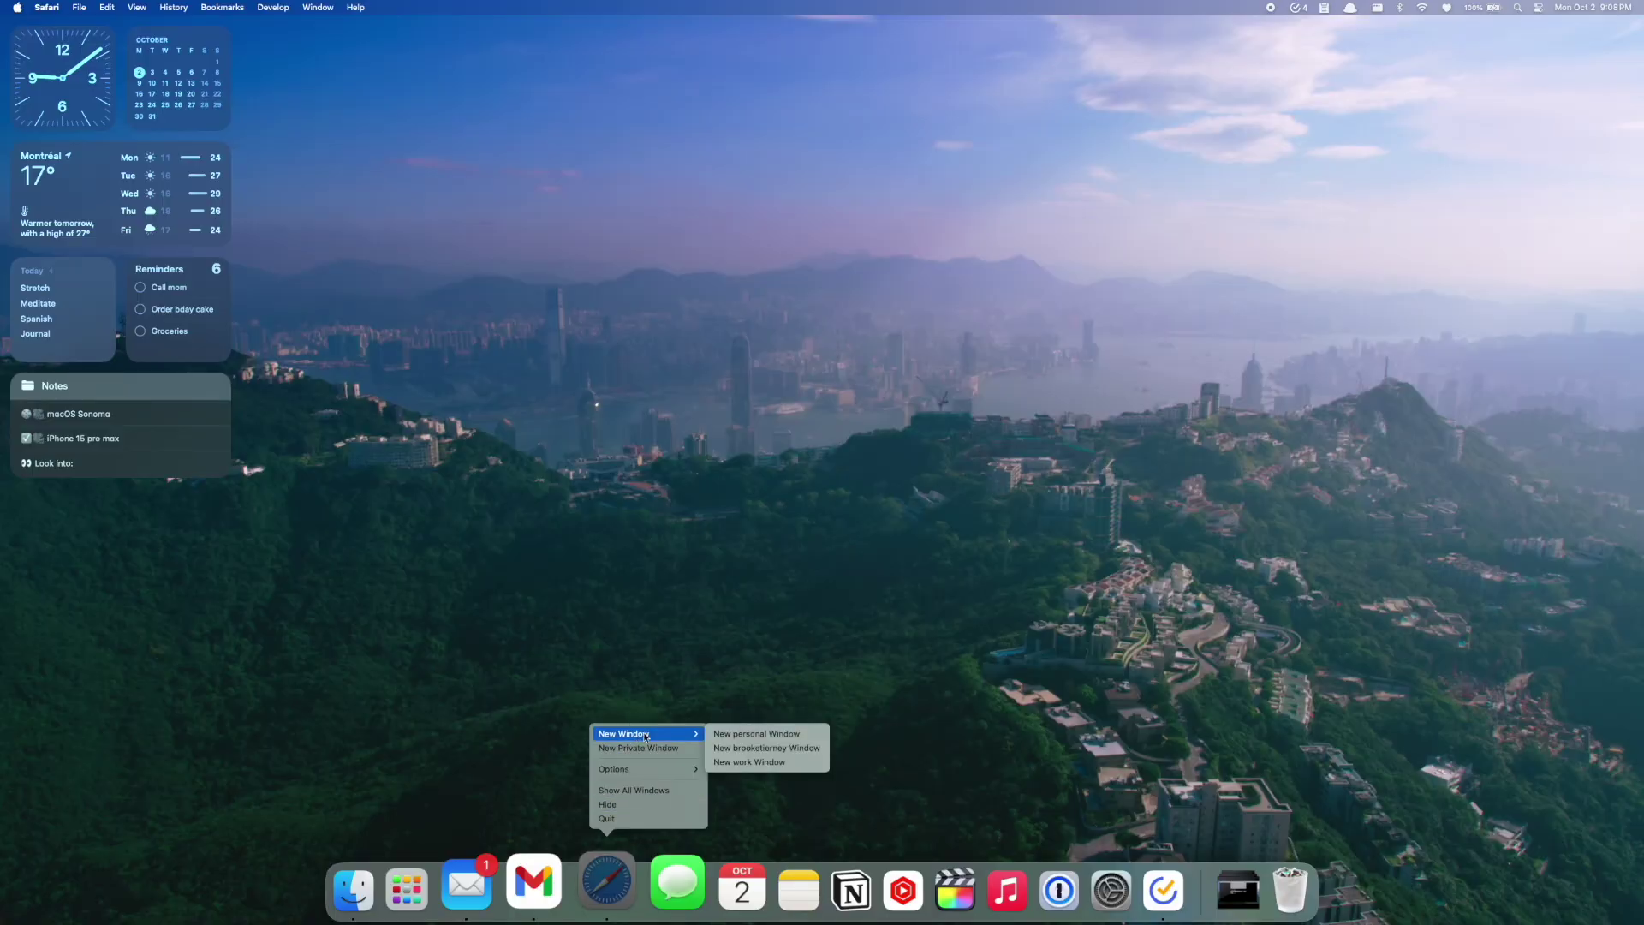
click(769, 736)
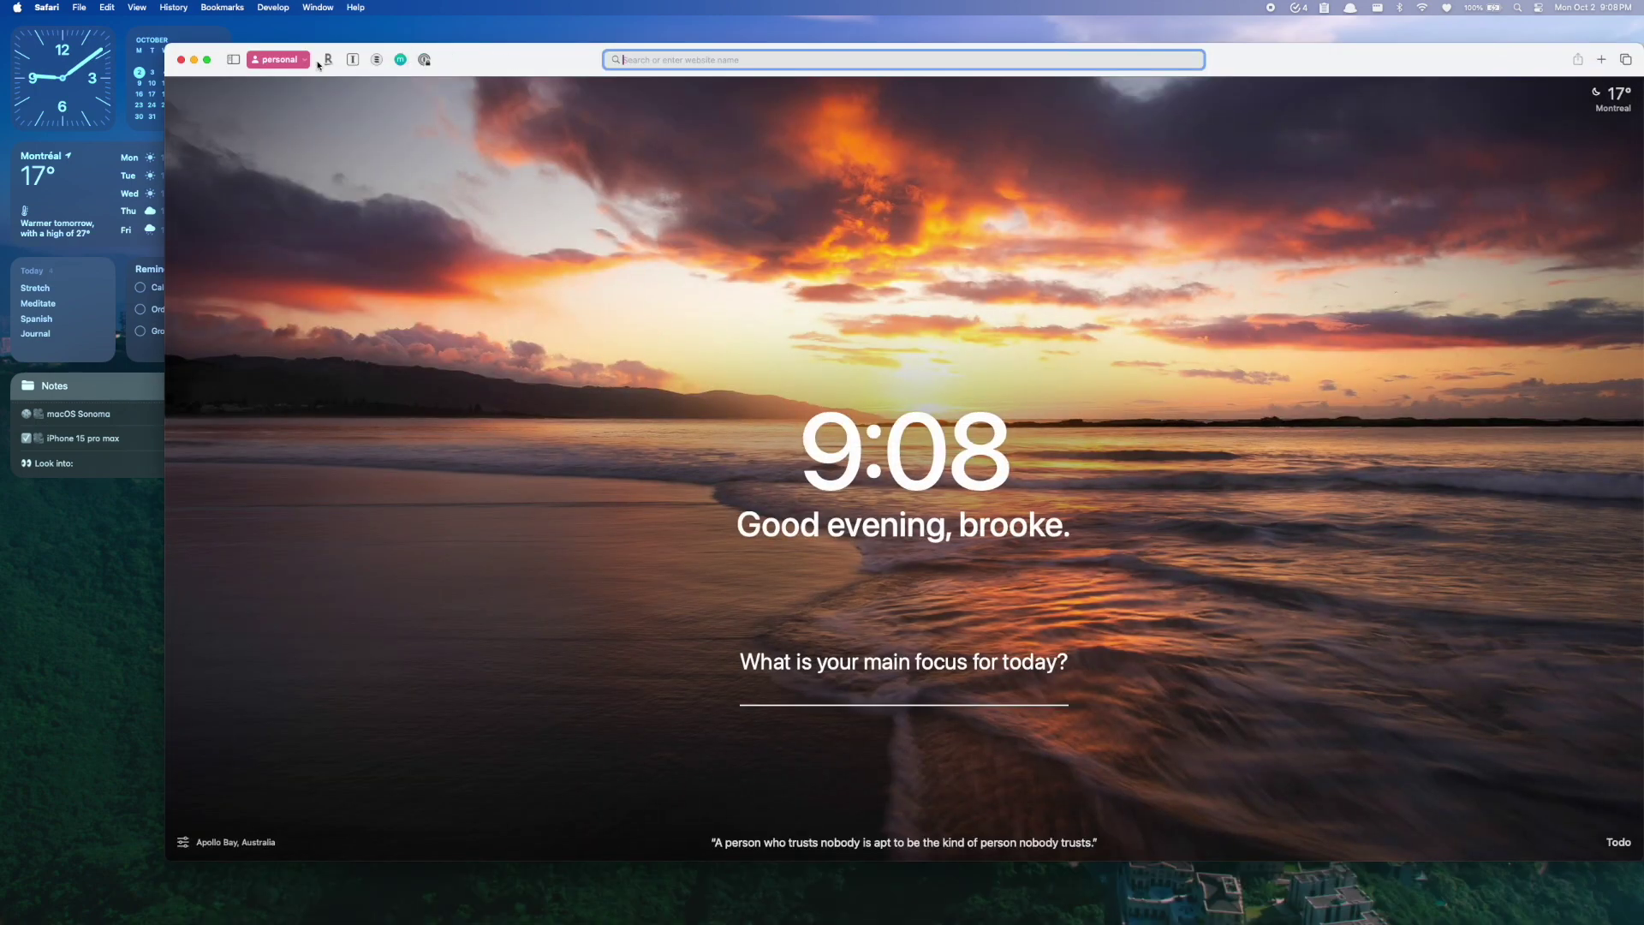
click(309, 61)
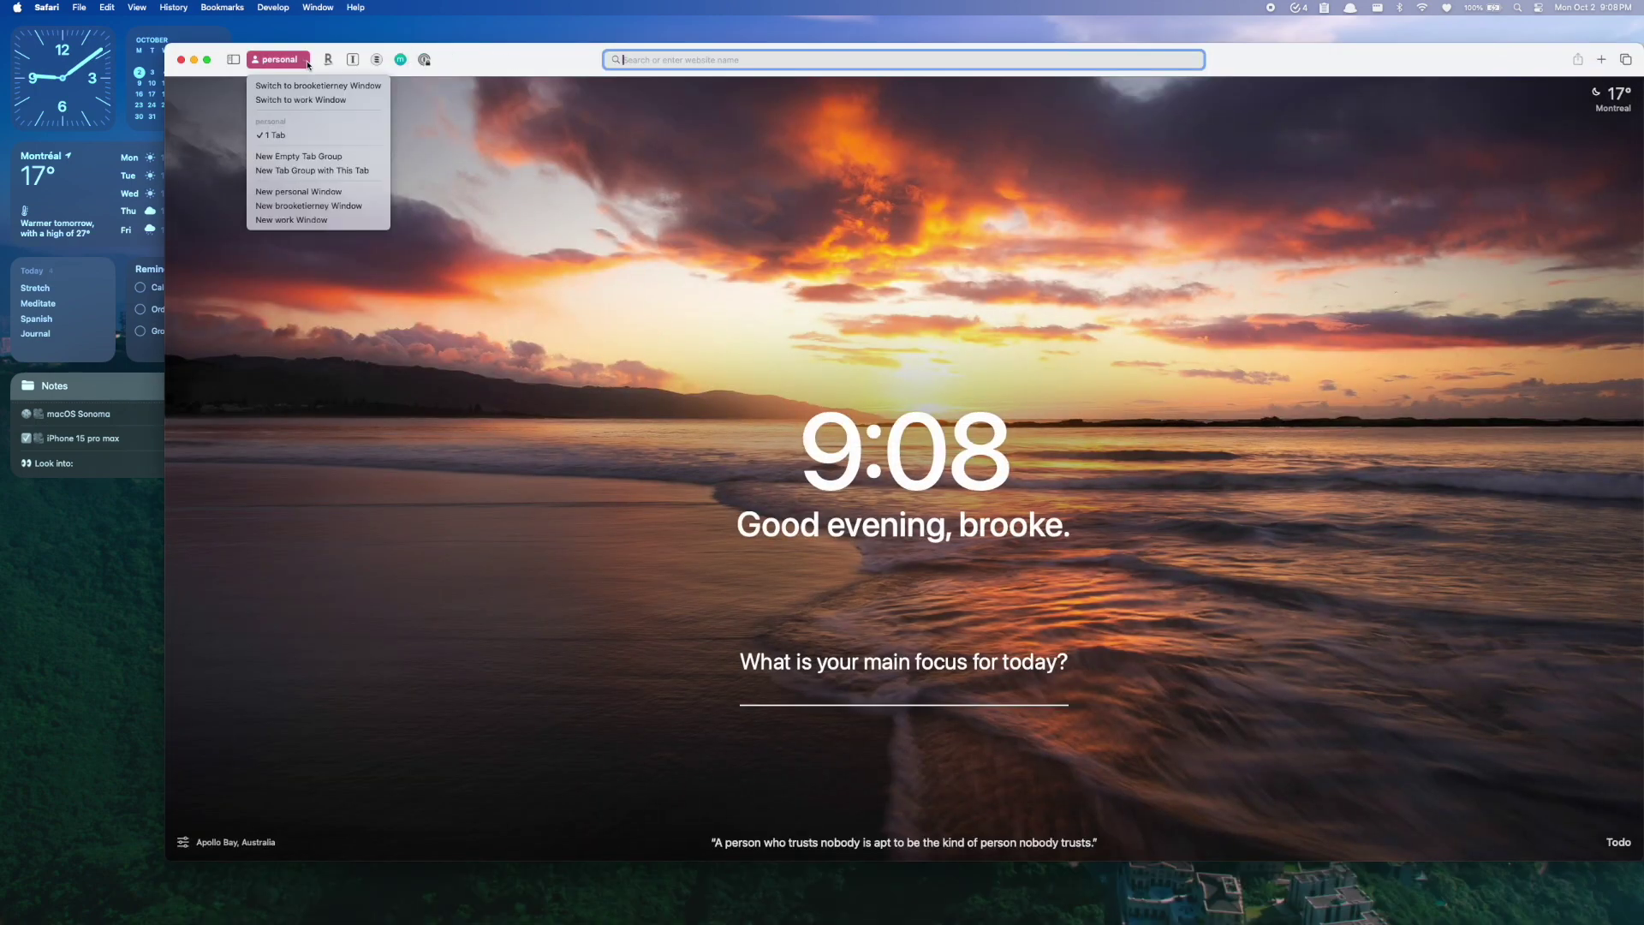
click(318, 205)
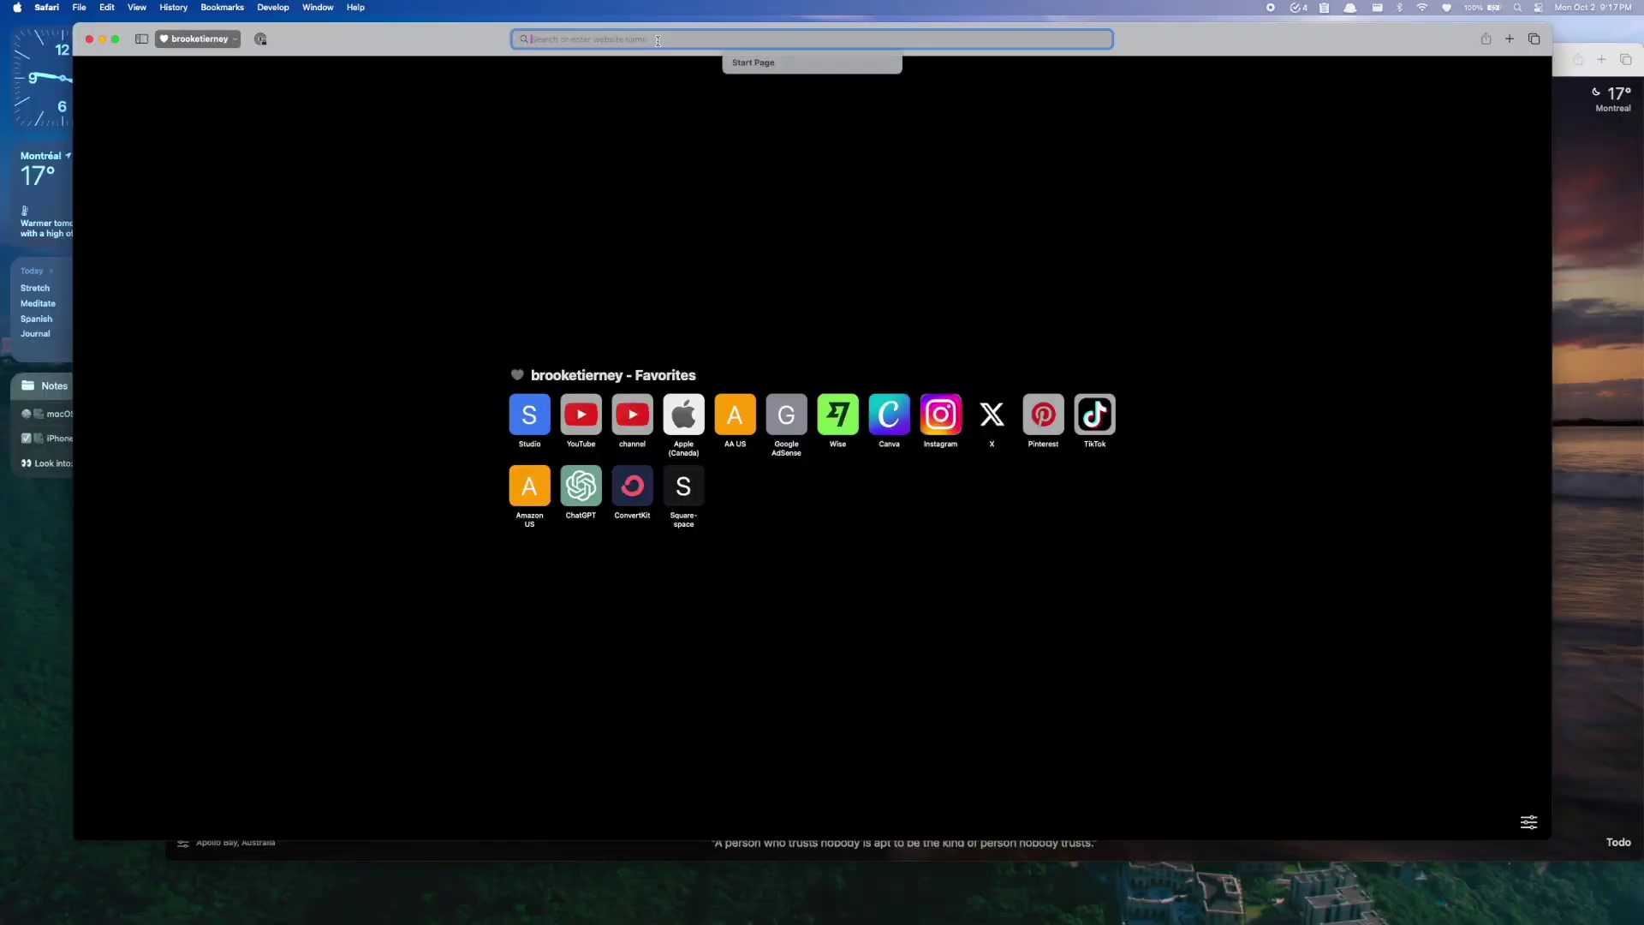
Step: Load Google Translate from the 'google tra' address-bar suggestion in the third profile's window
text(google translate)
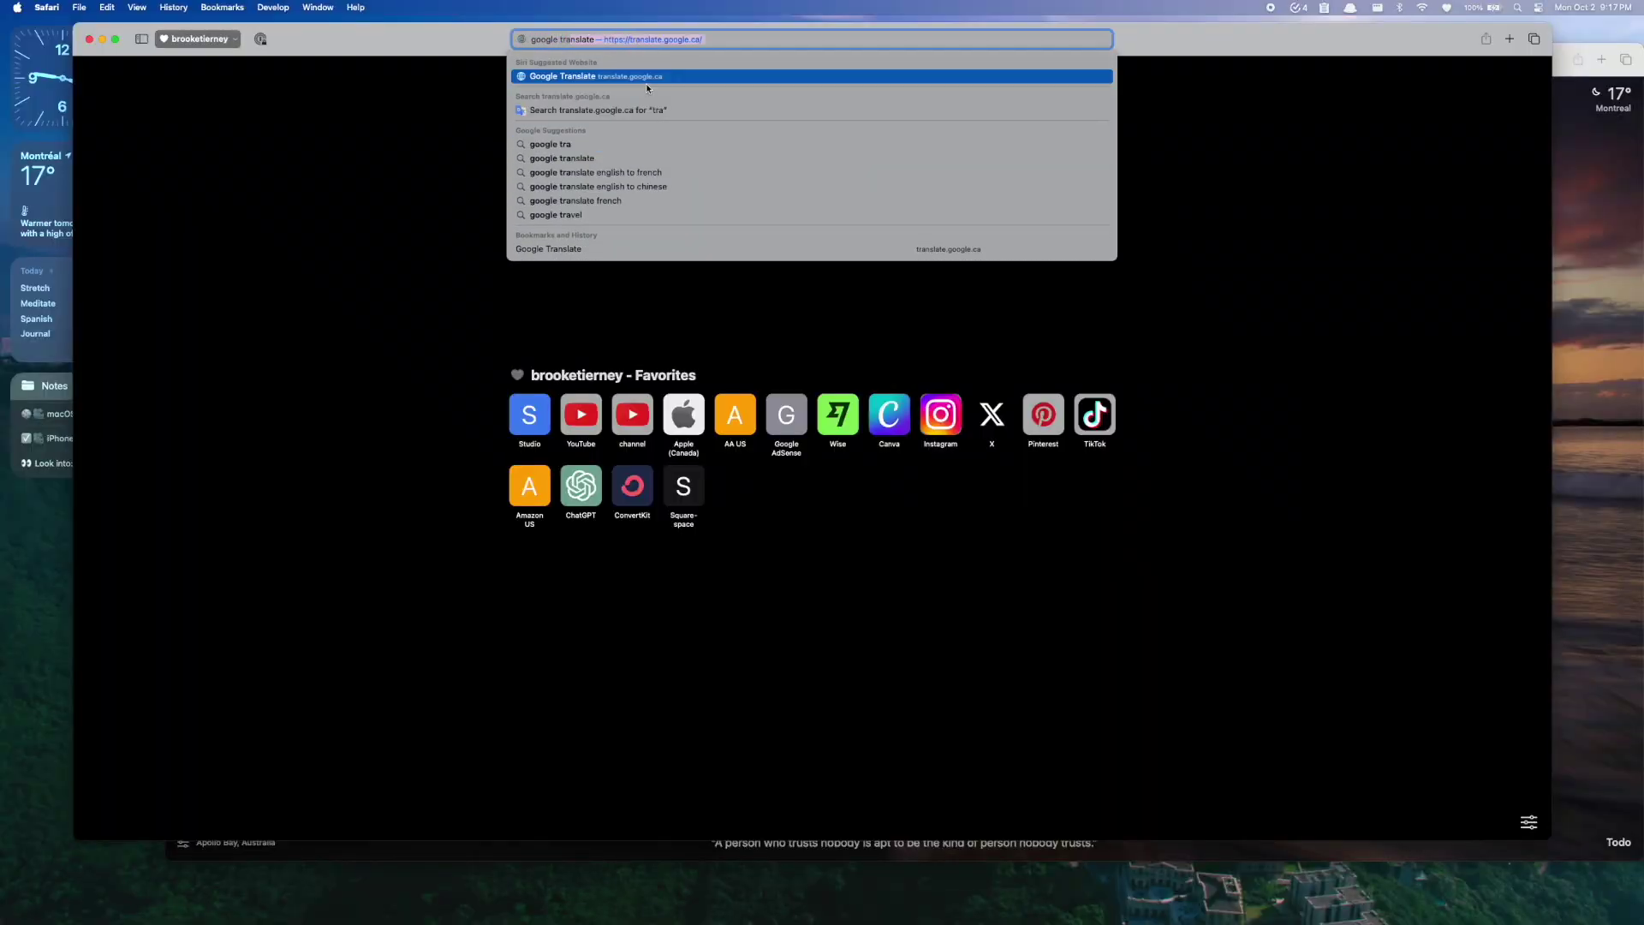
click(646, 80)
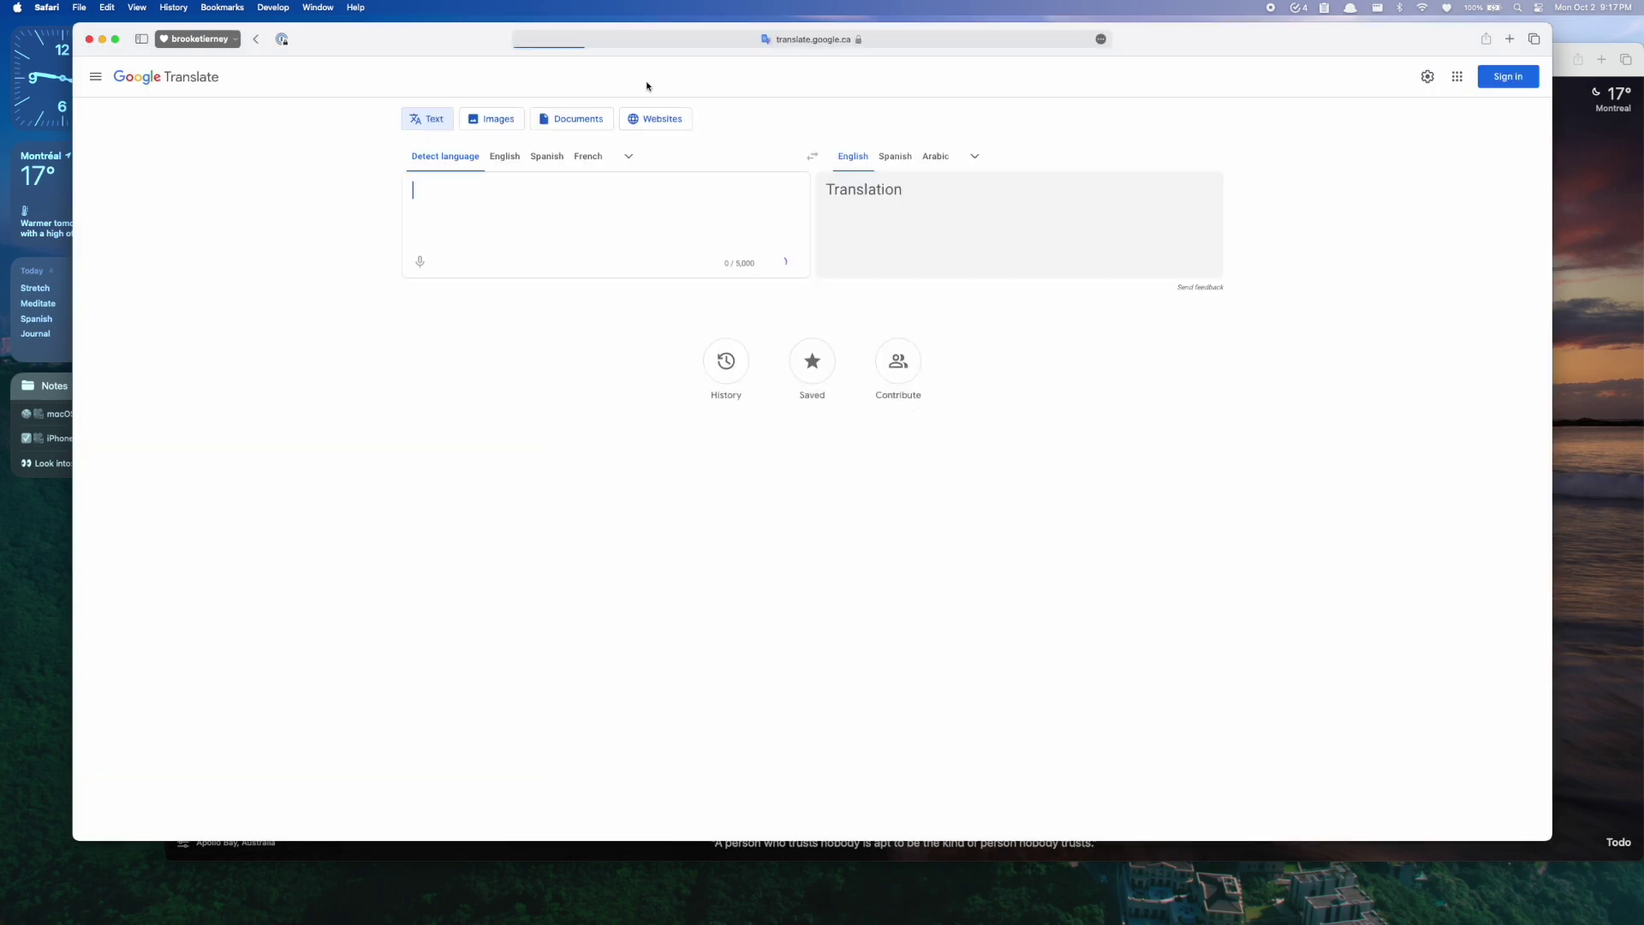
click(78, 8)
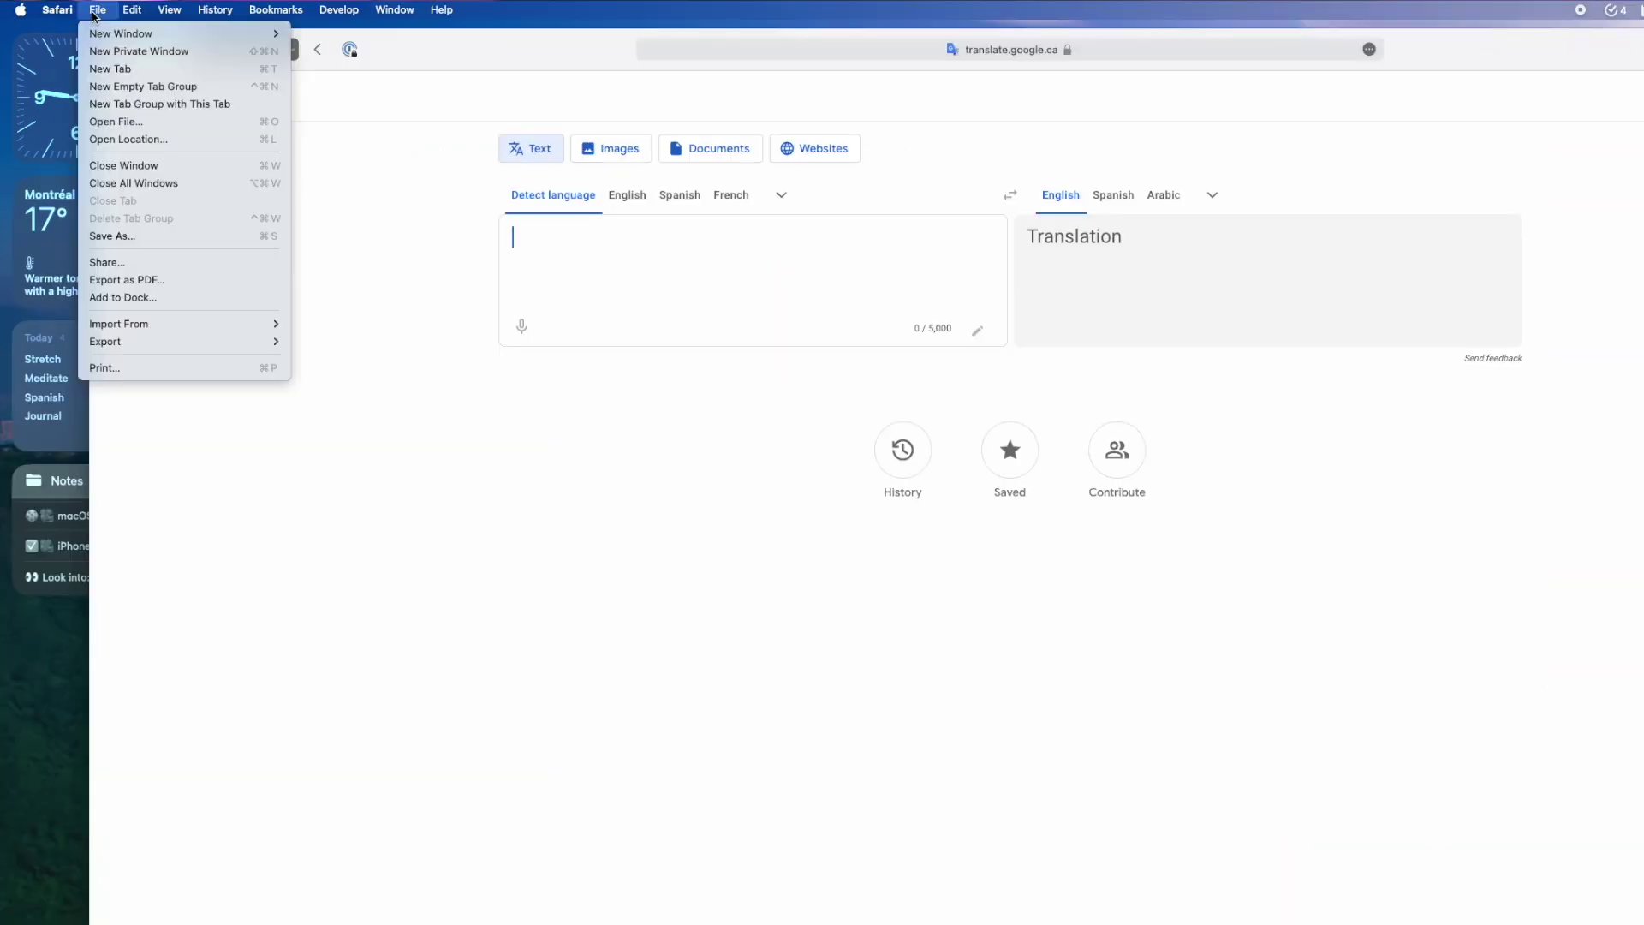
Step: Add the Google Translate page to the Dock as the Translate web app, keeping the default icon
click(99, 300)
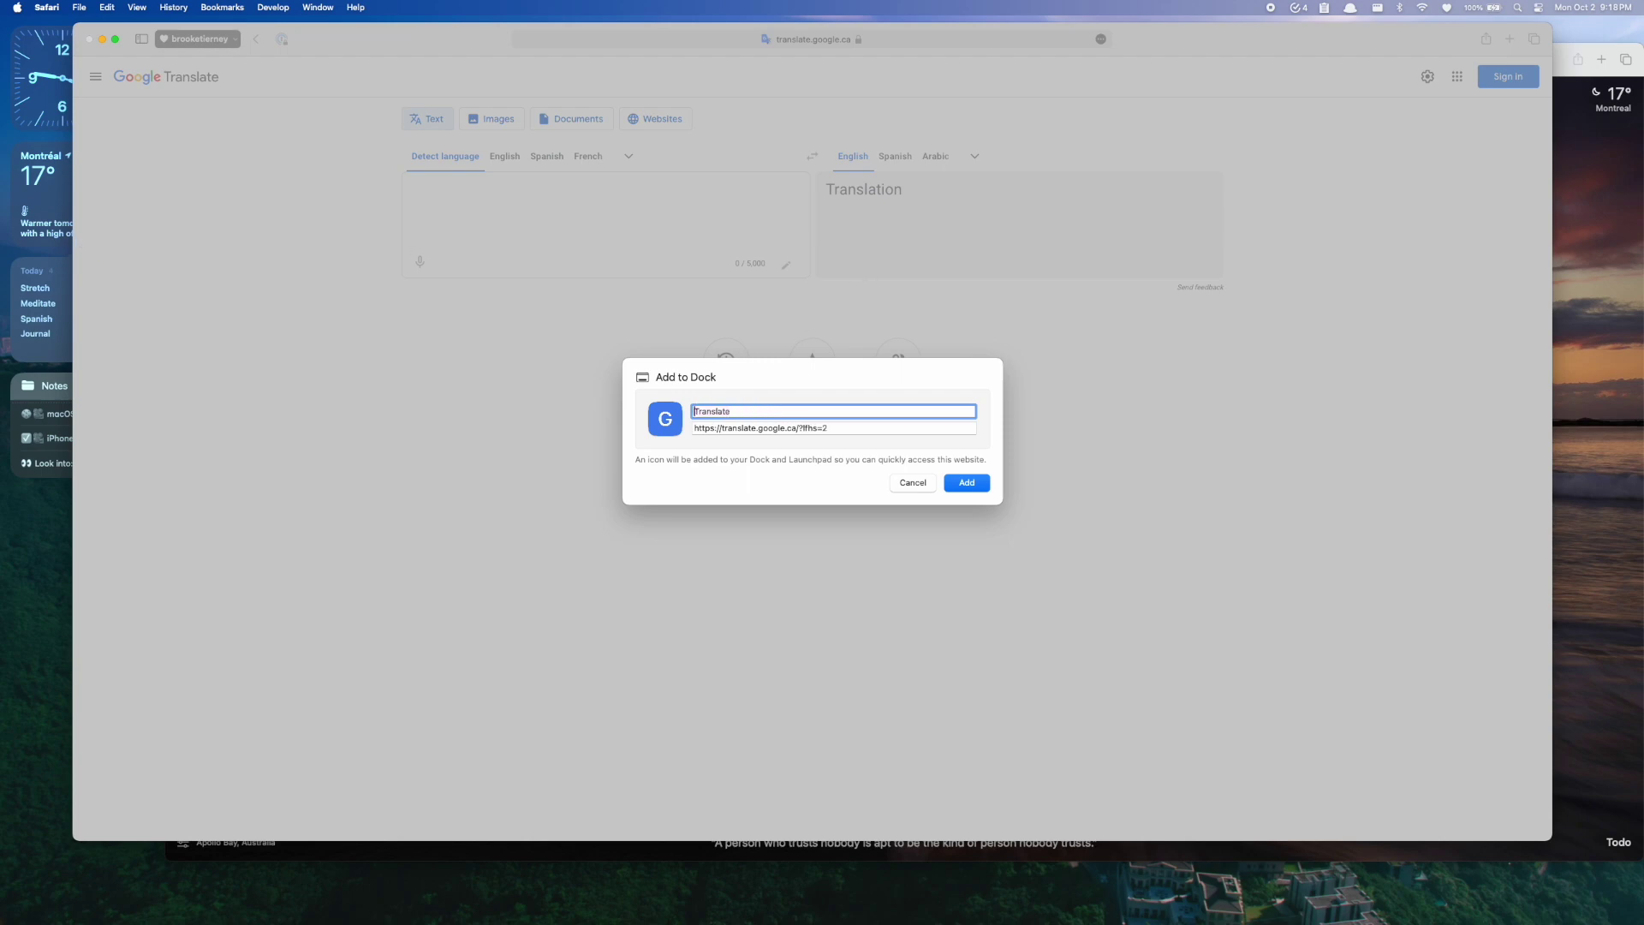
click(678, 425)
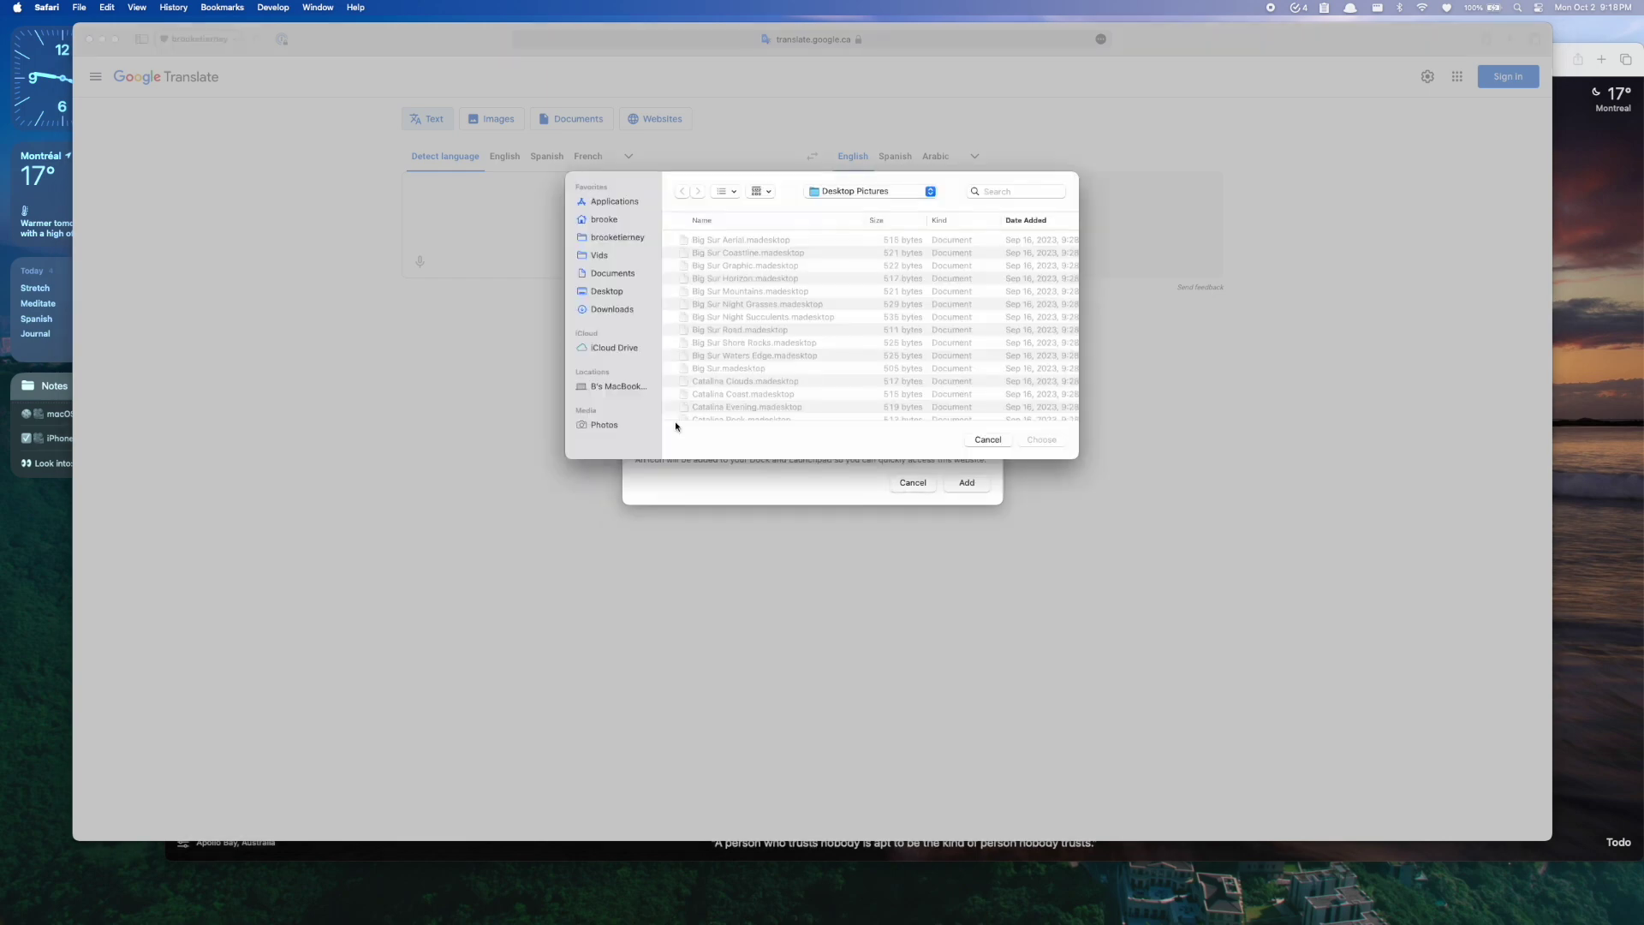
click(987, 440)
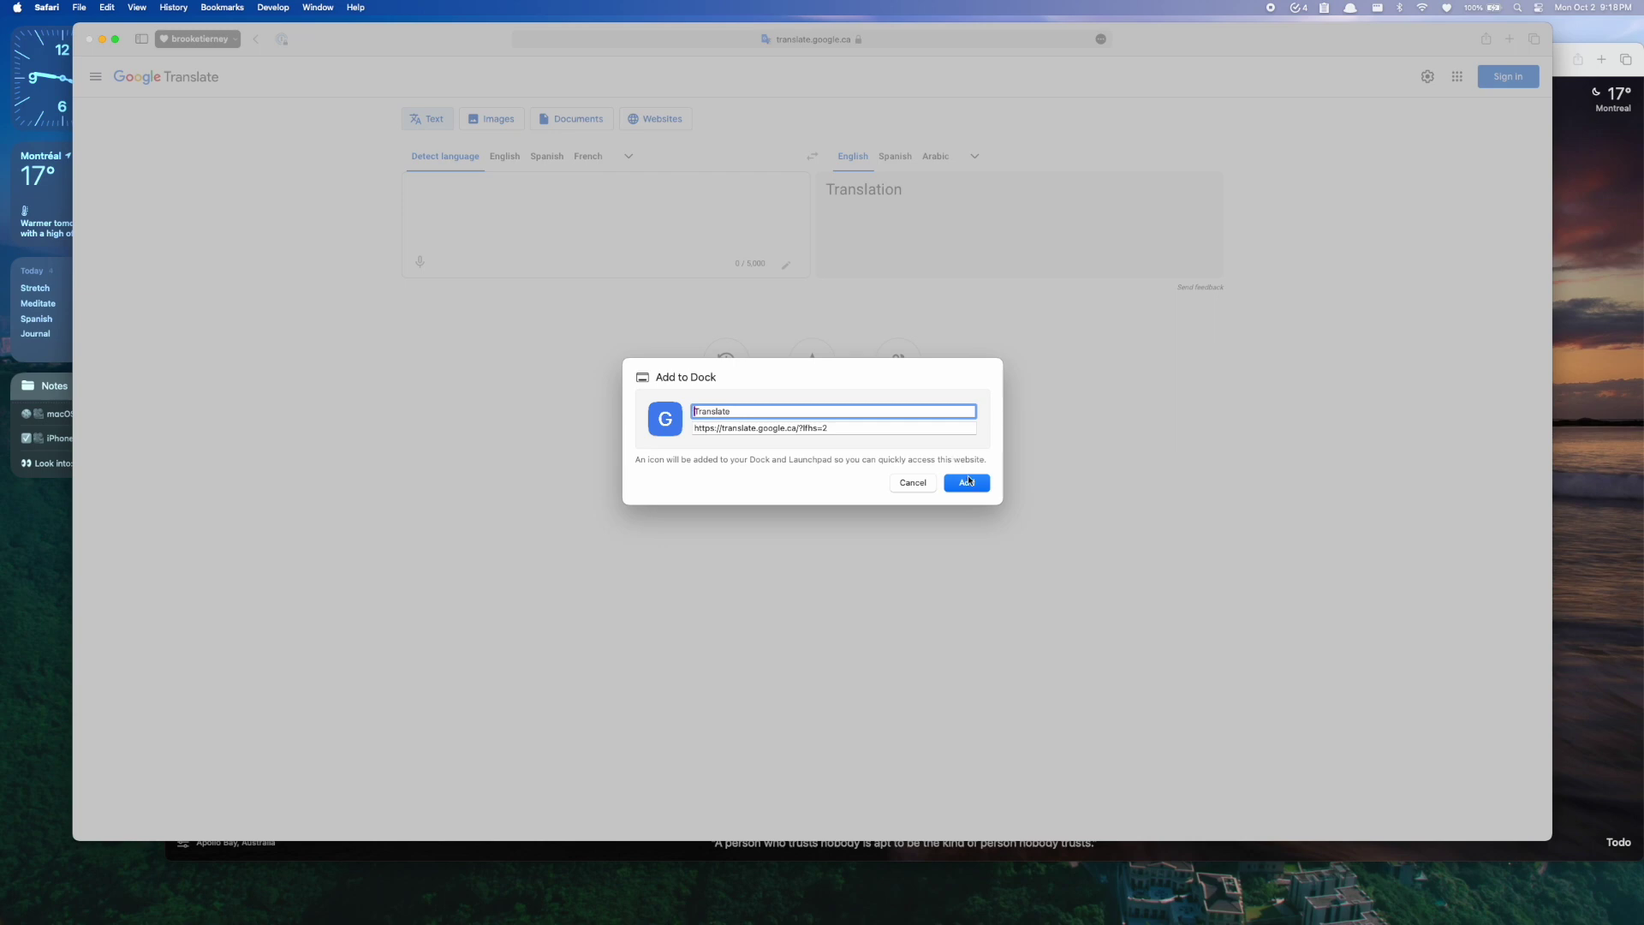
click(968, 484)
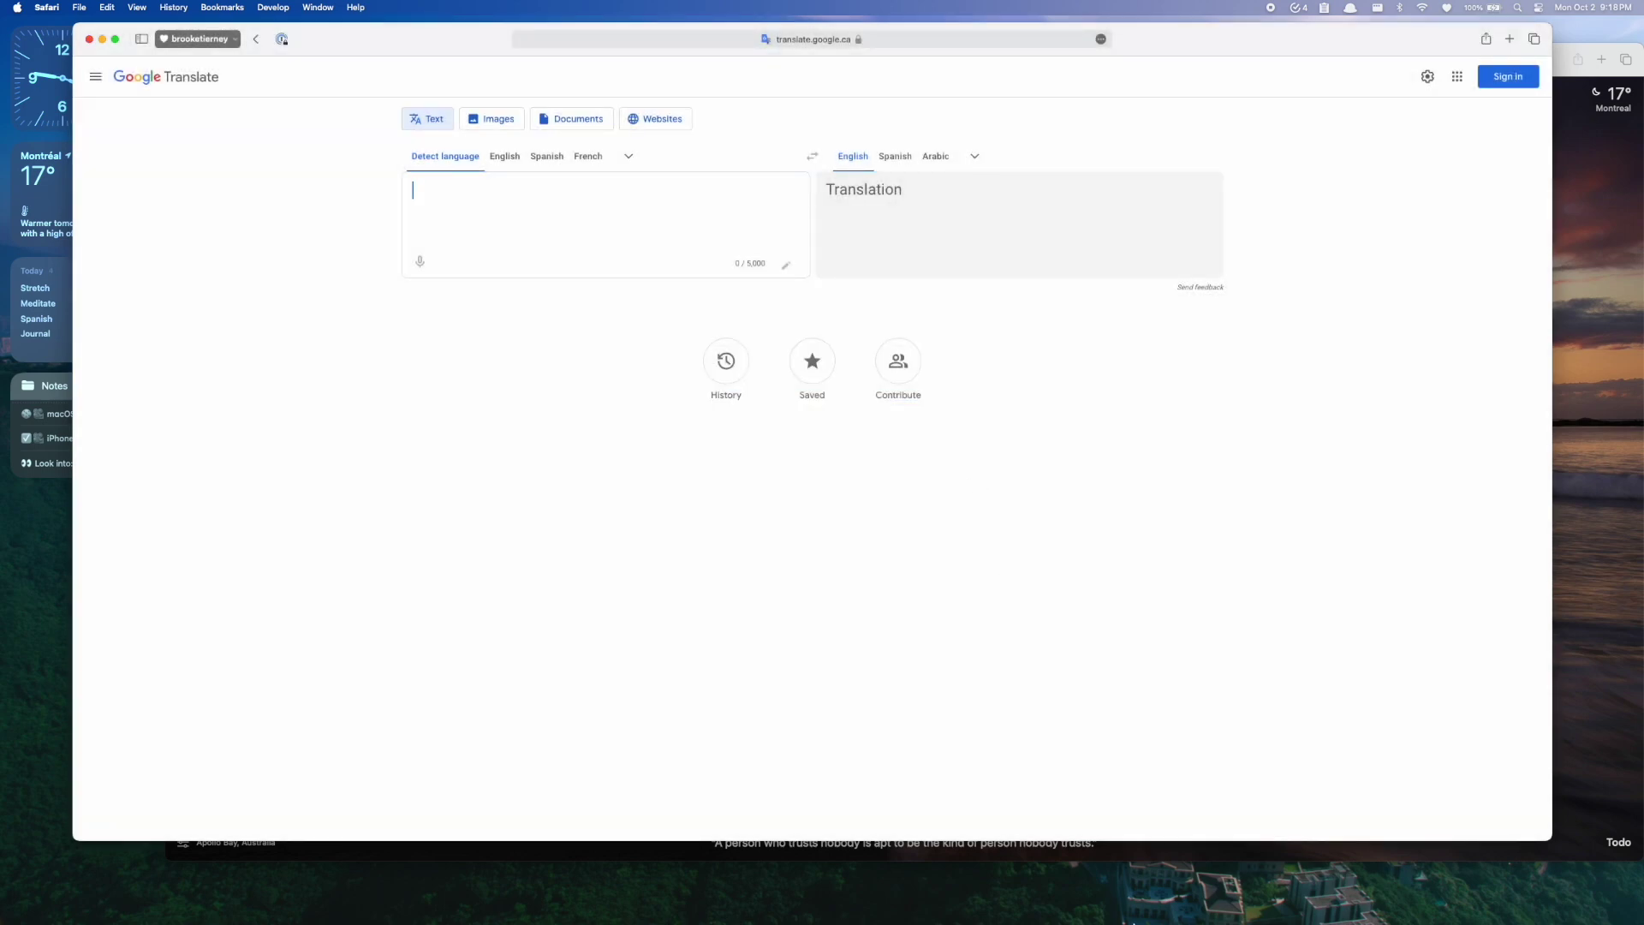
Step: Move the Translate icon beside Music in the Dock and reveal the desktop with F11
mouse_move(1150, 896)
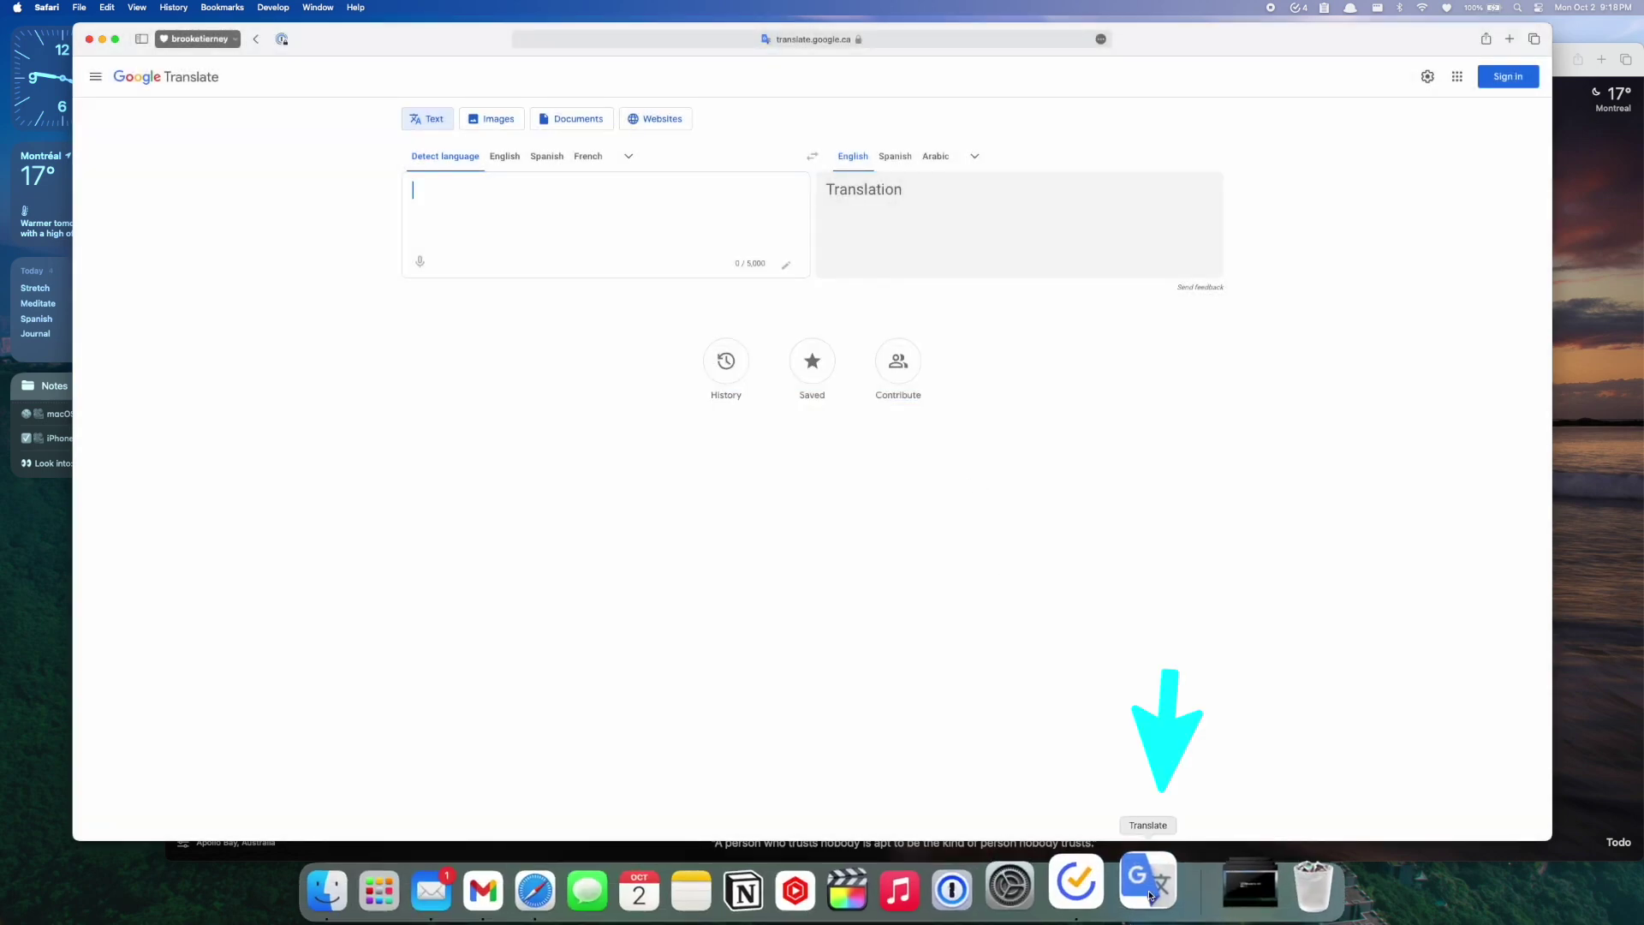
drag(1151, 882, 941, 884)
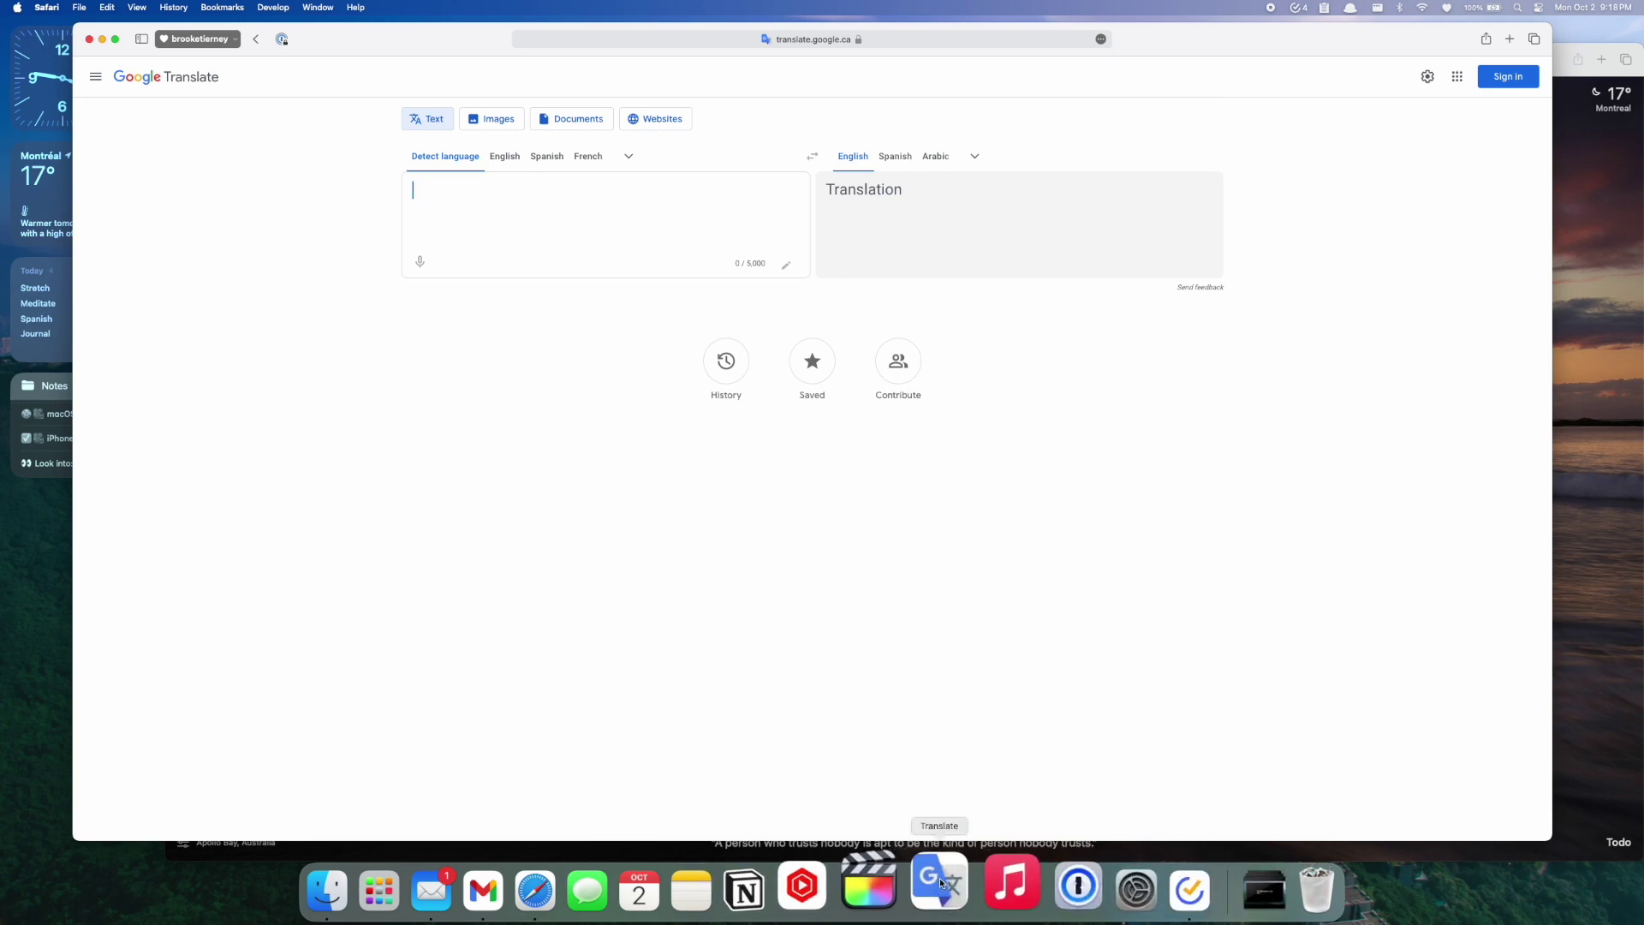
key(F11)
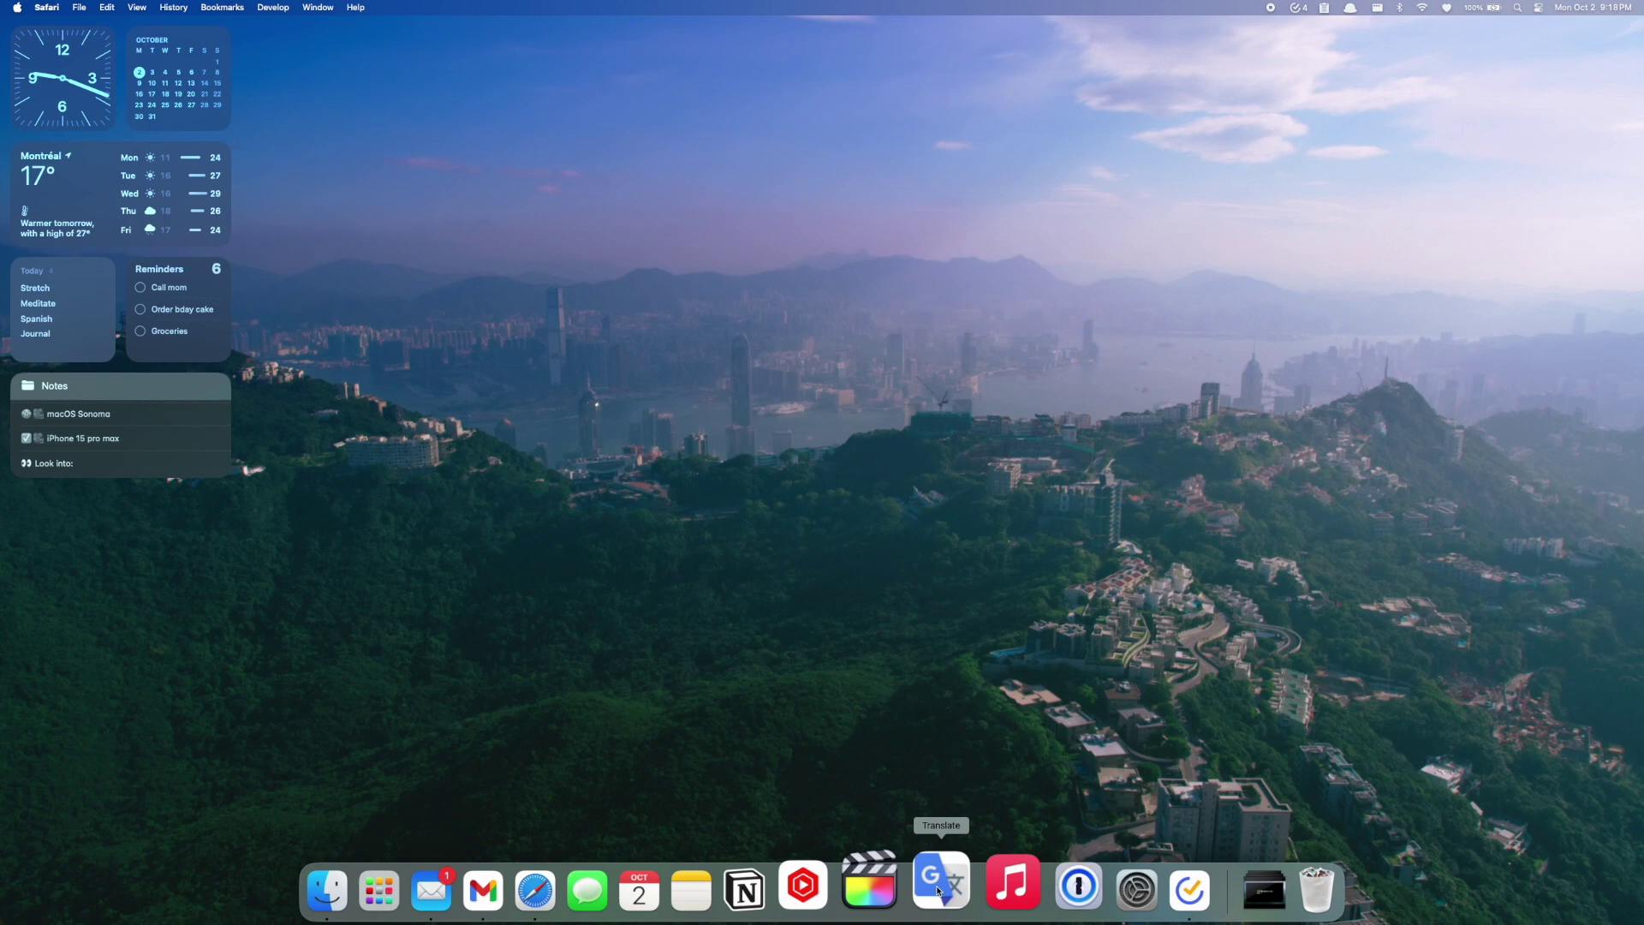
Step: Launch the new Translate web app from its Dock icon
click(938, 891)
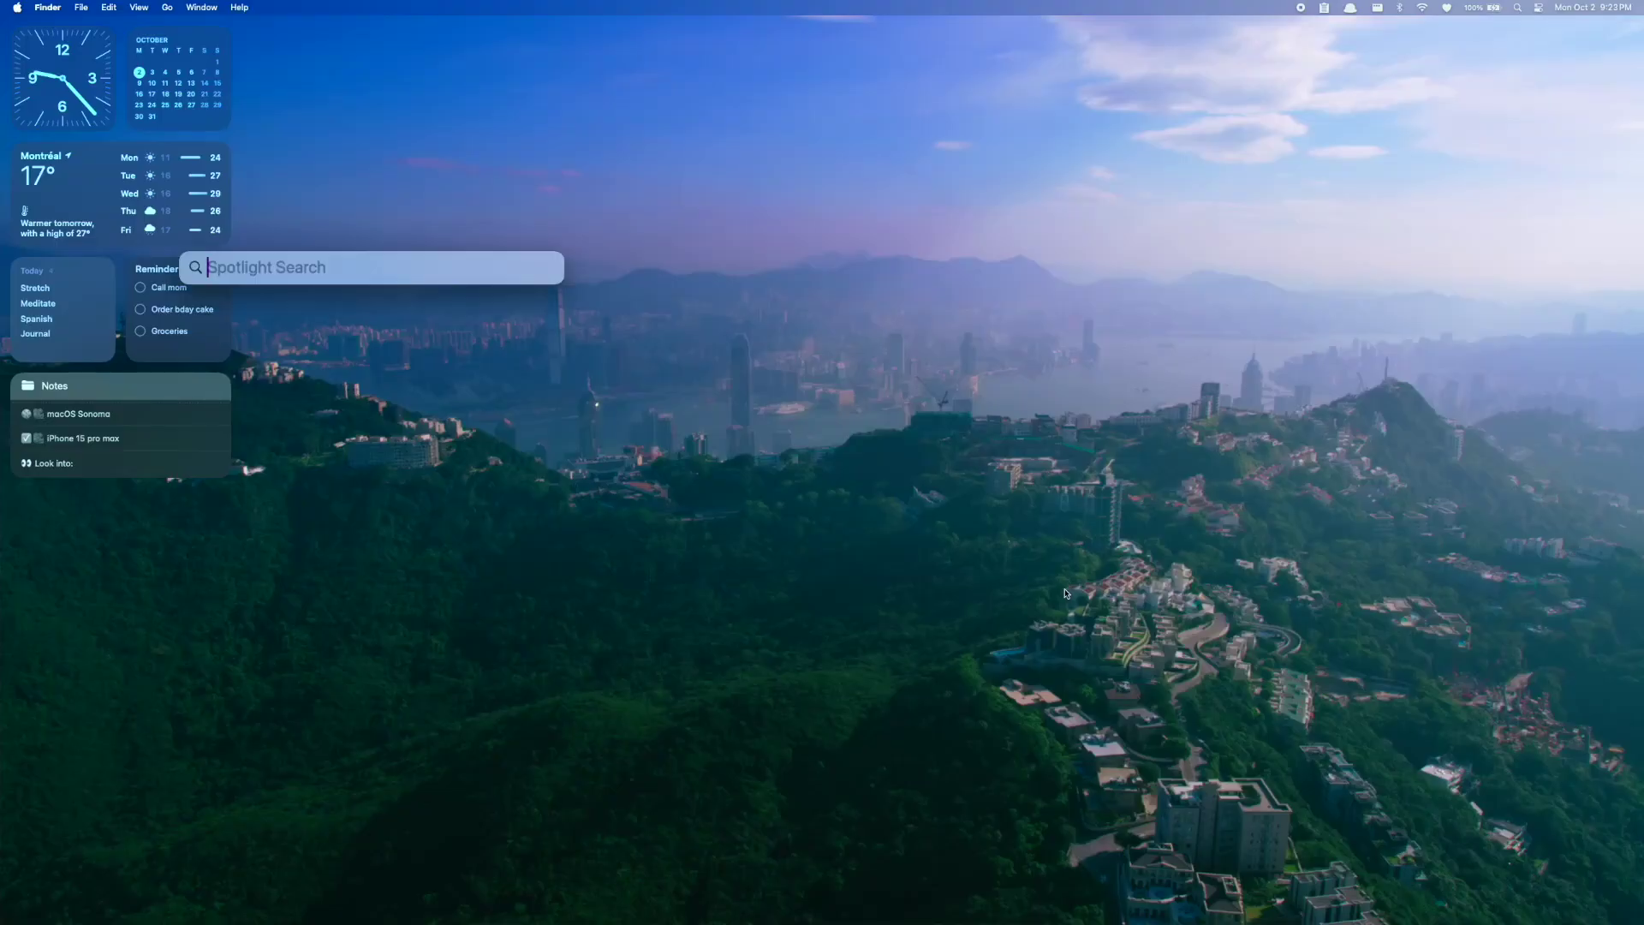
Step: Launch FaceTime via Spotlight and turn on Portrait with a reduced background blur
text(faceTime.app)
key(Return)
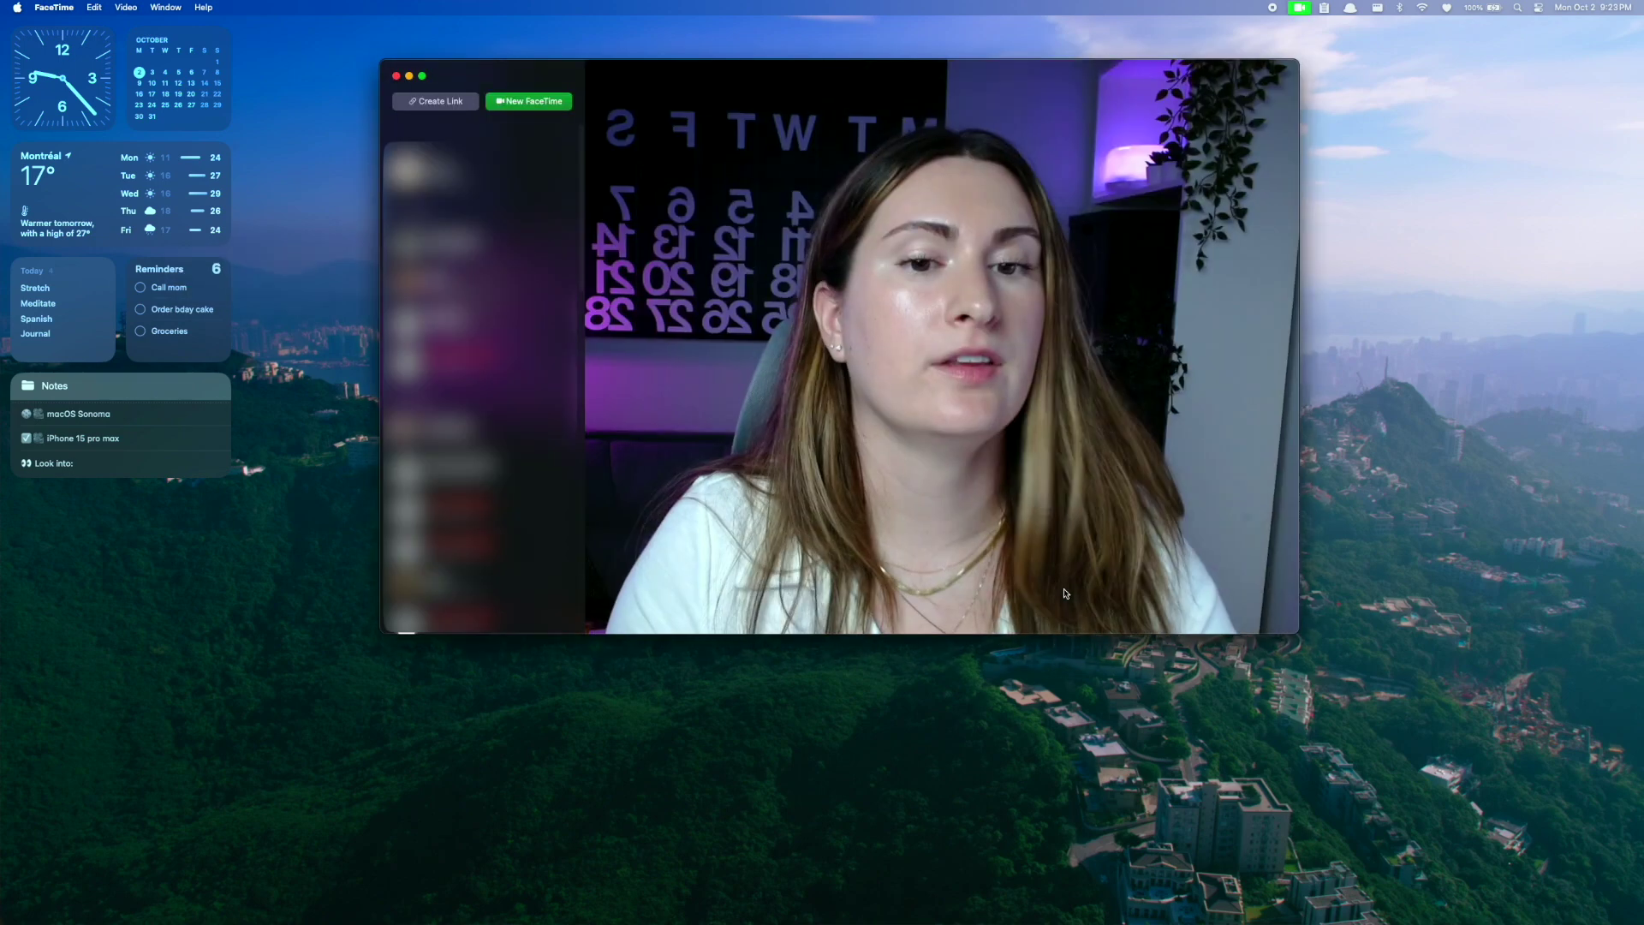
click(1301, 8)
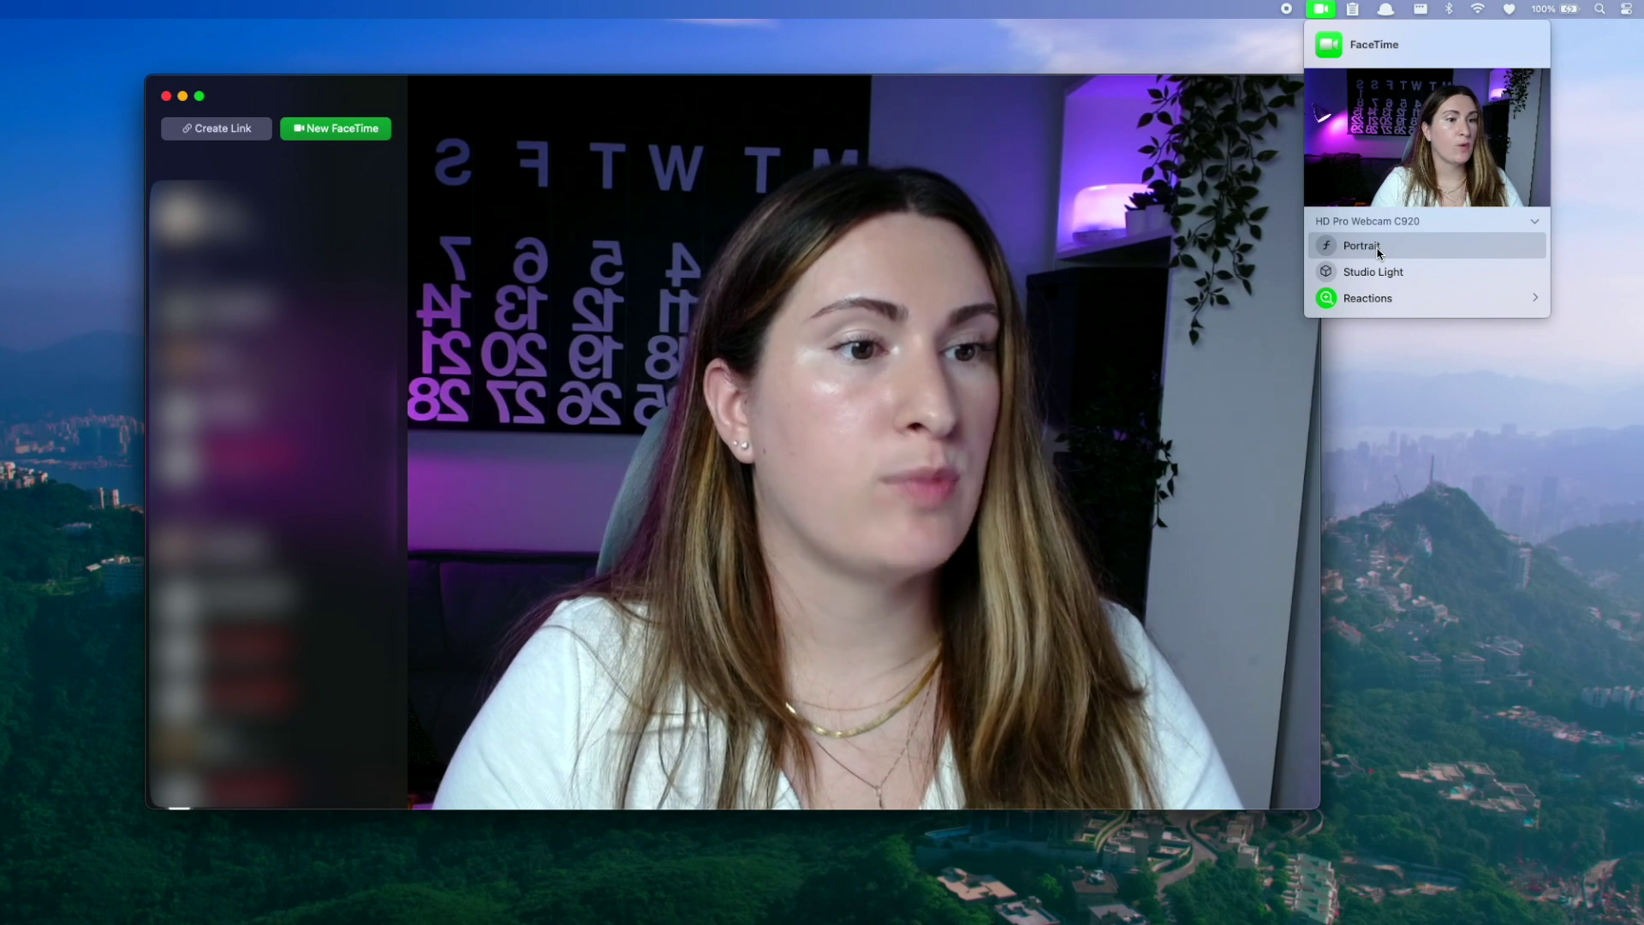
click(1379, 249)
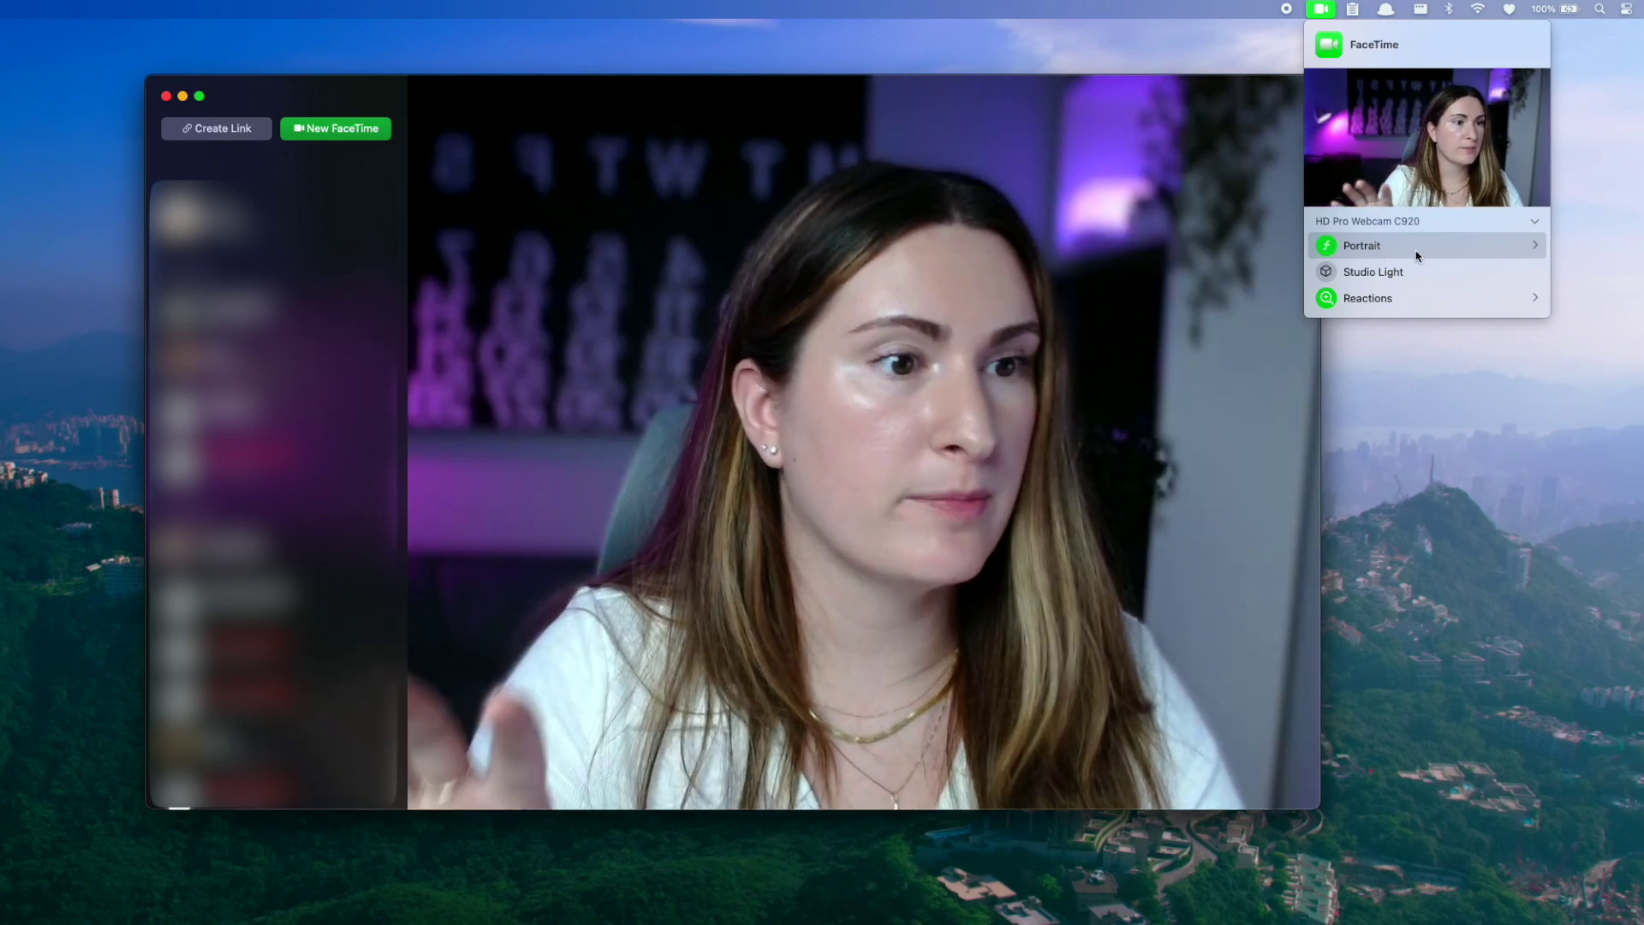
click(1532, 248)
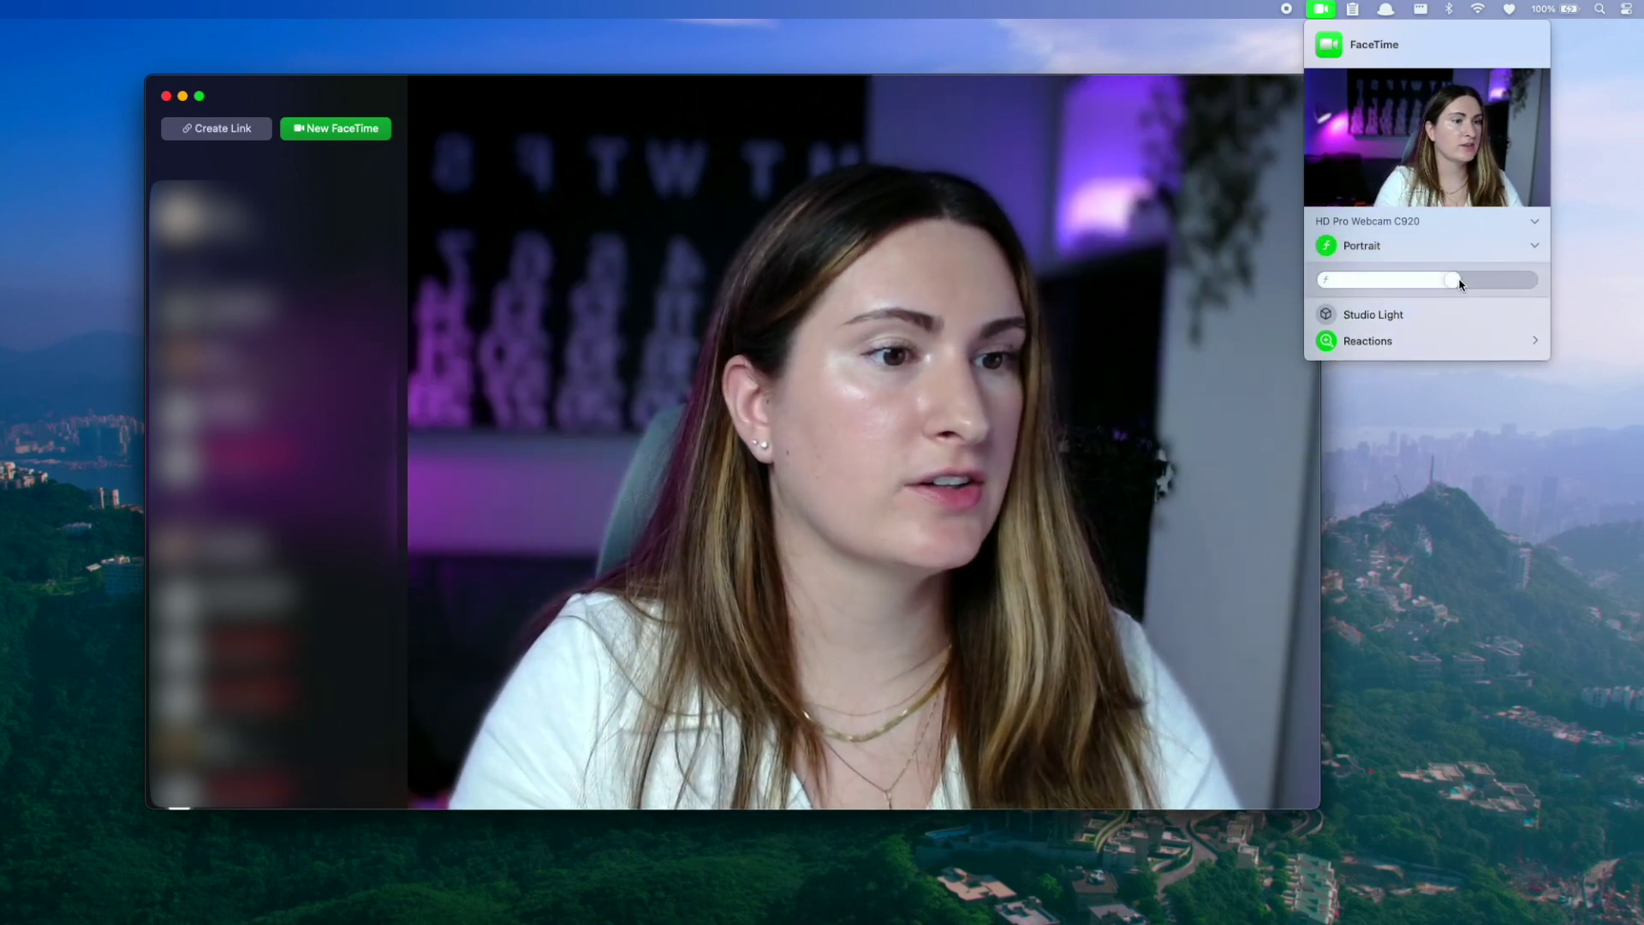
drag(1502, 274, 1459, 279)
Step: Turn on Studio Light with adjusted intensity and send the heart reaction
click(1444, 315)
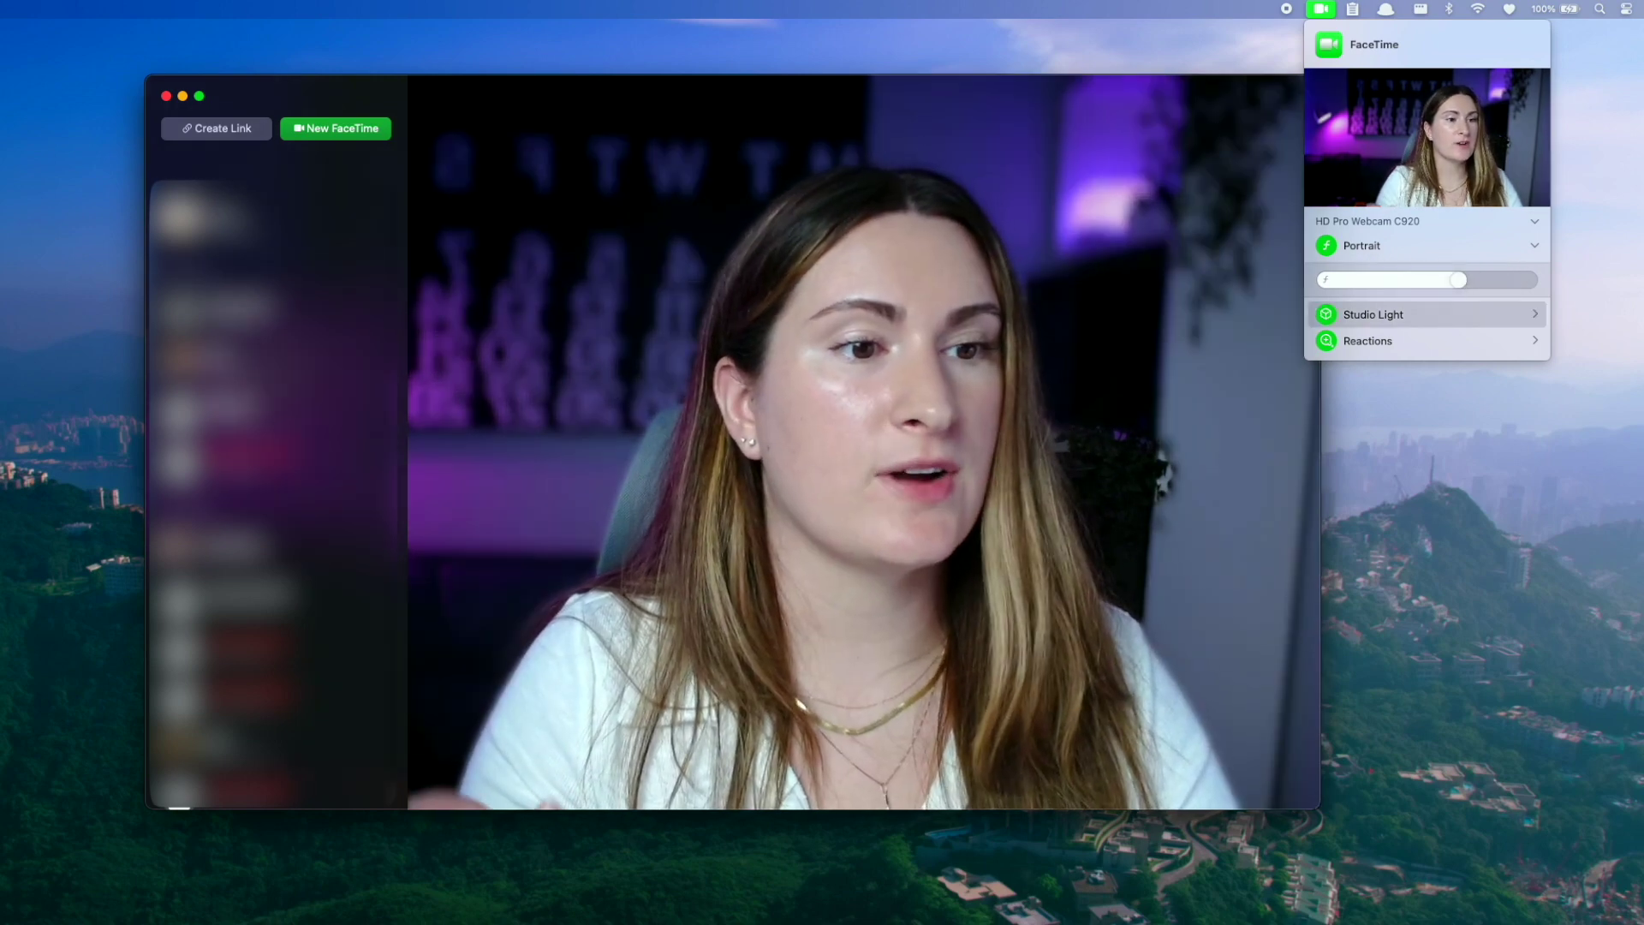
click(1530, 317)
drag(1421, 305, 1463, 310)
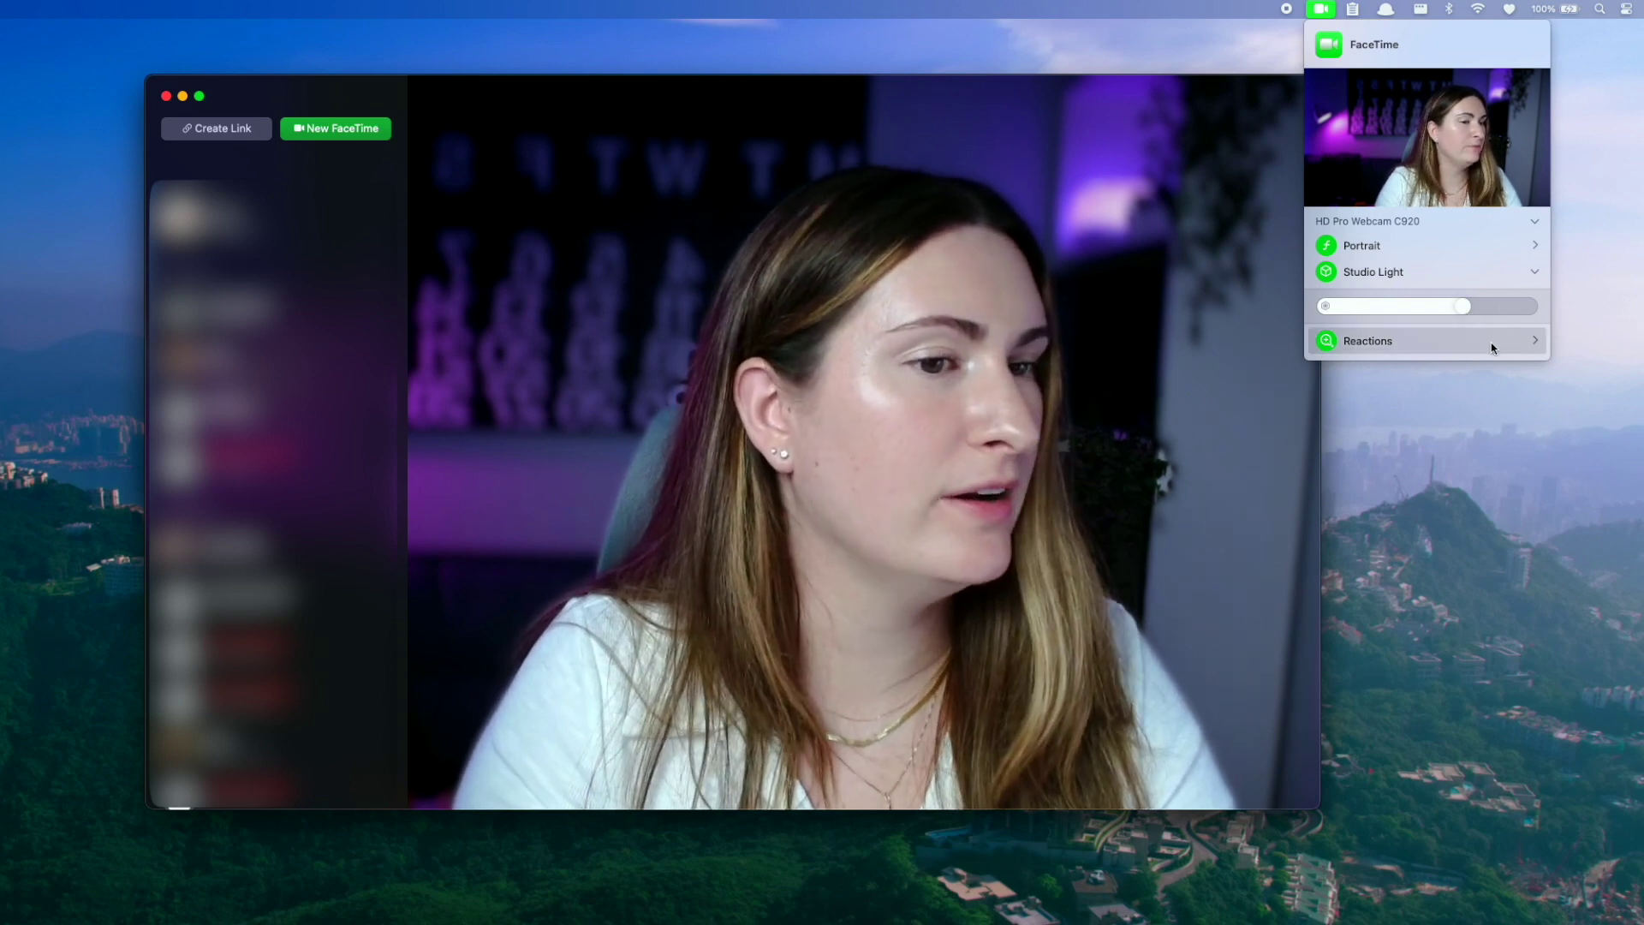
click(1487, 343)
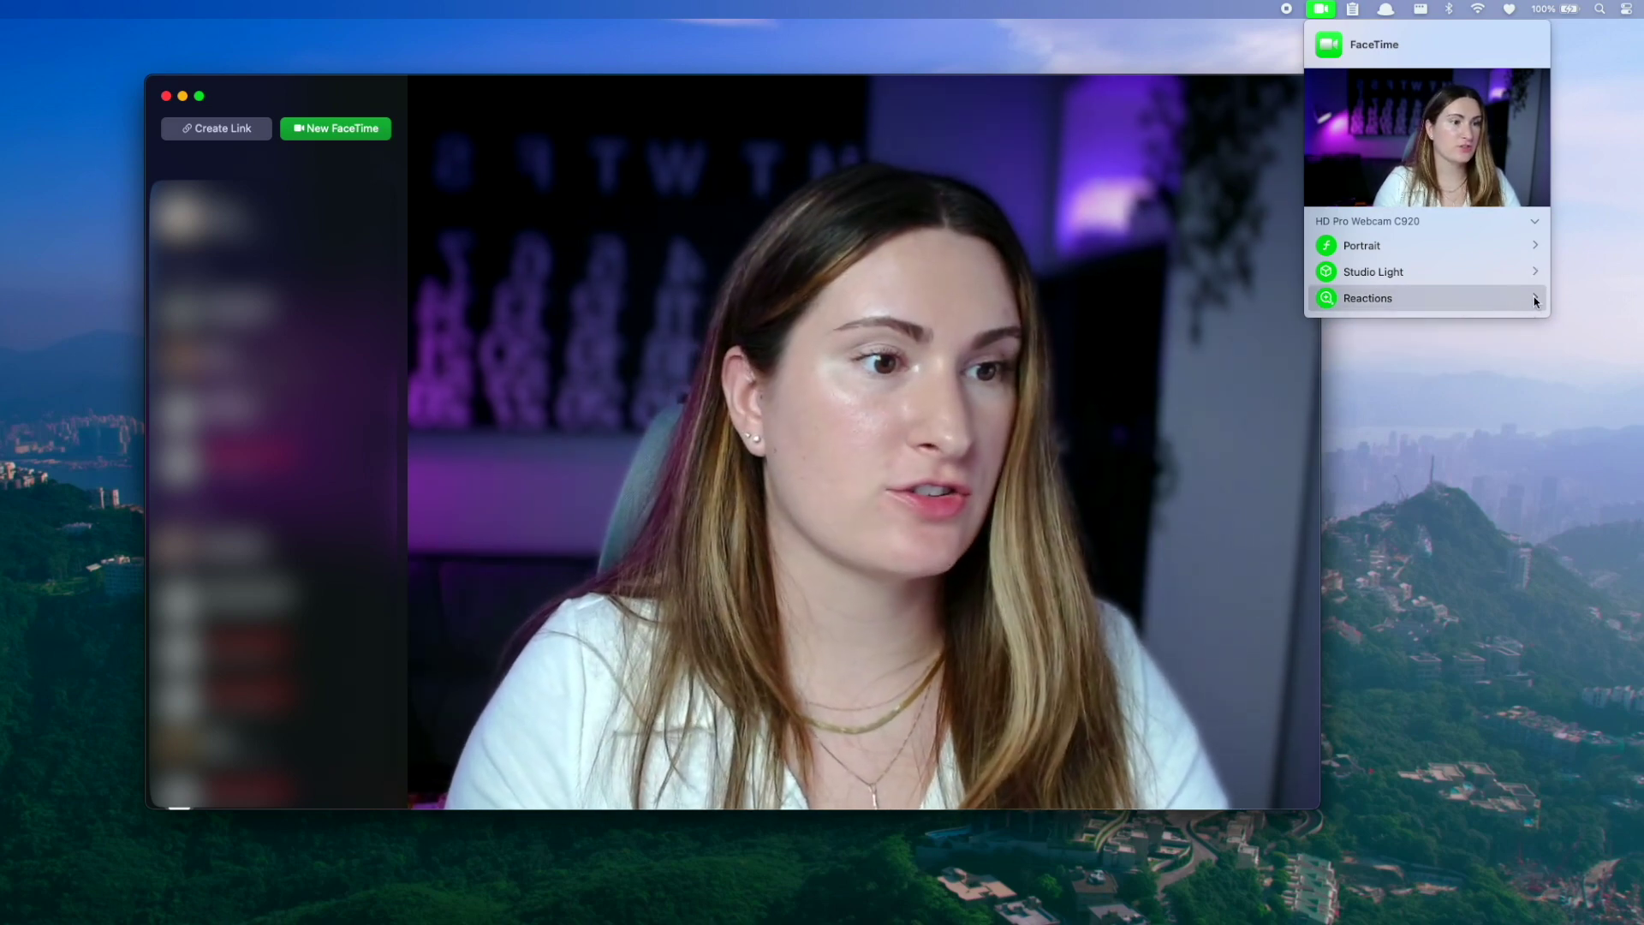
click(1535, 299)
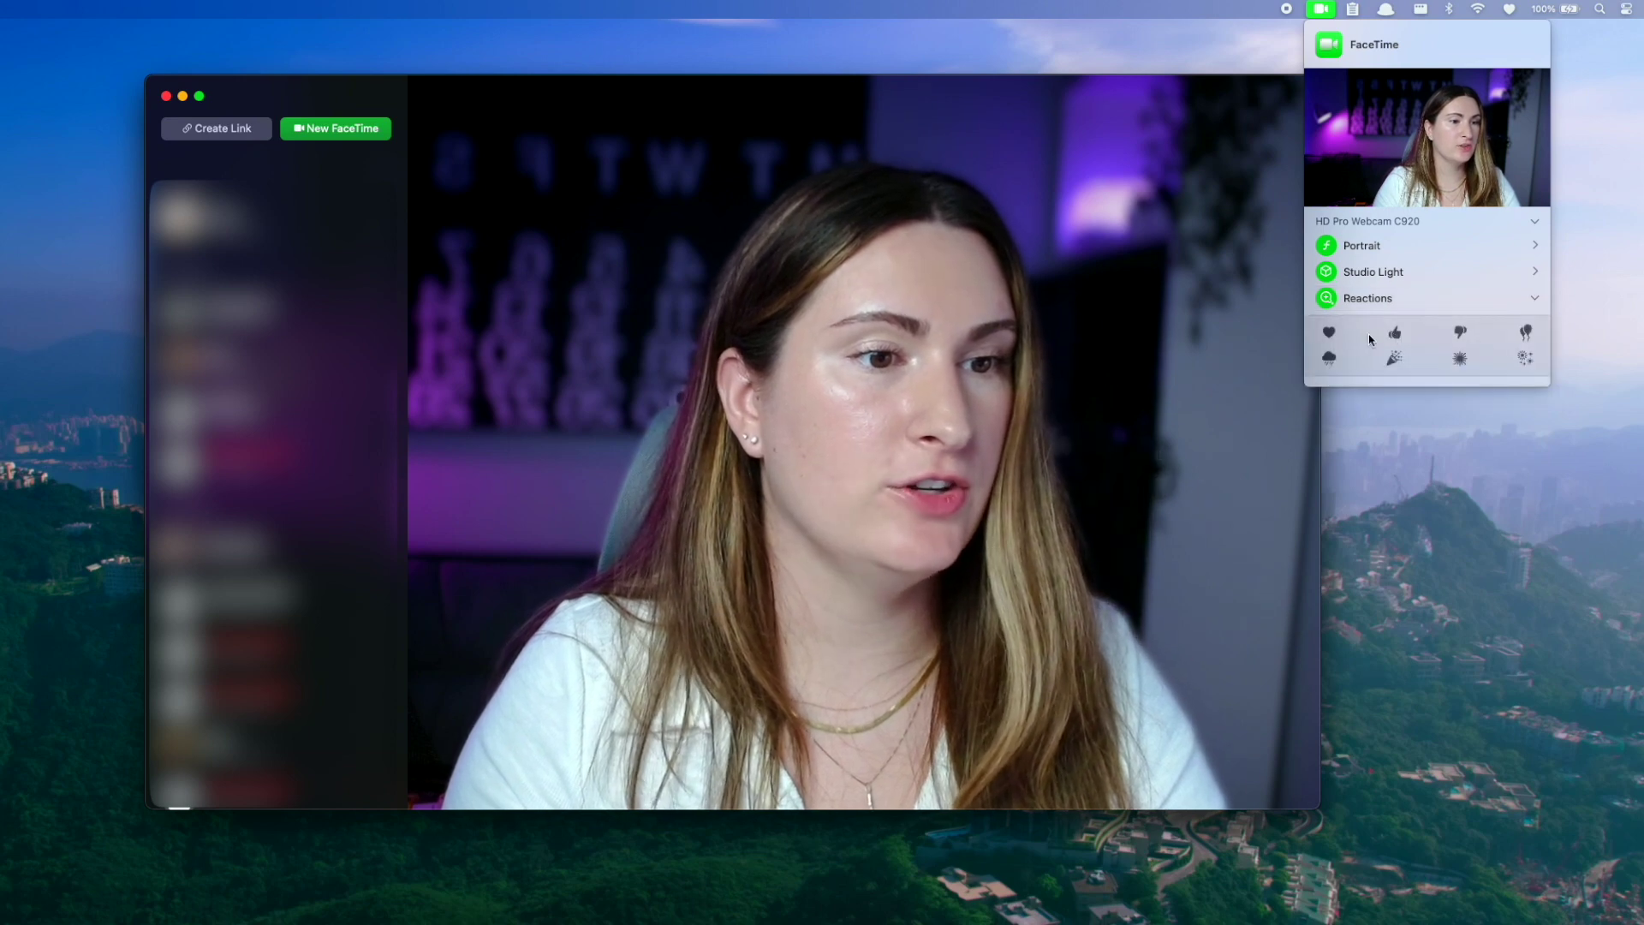
click(1330, 333)
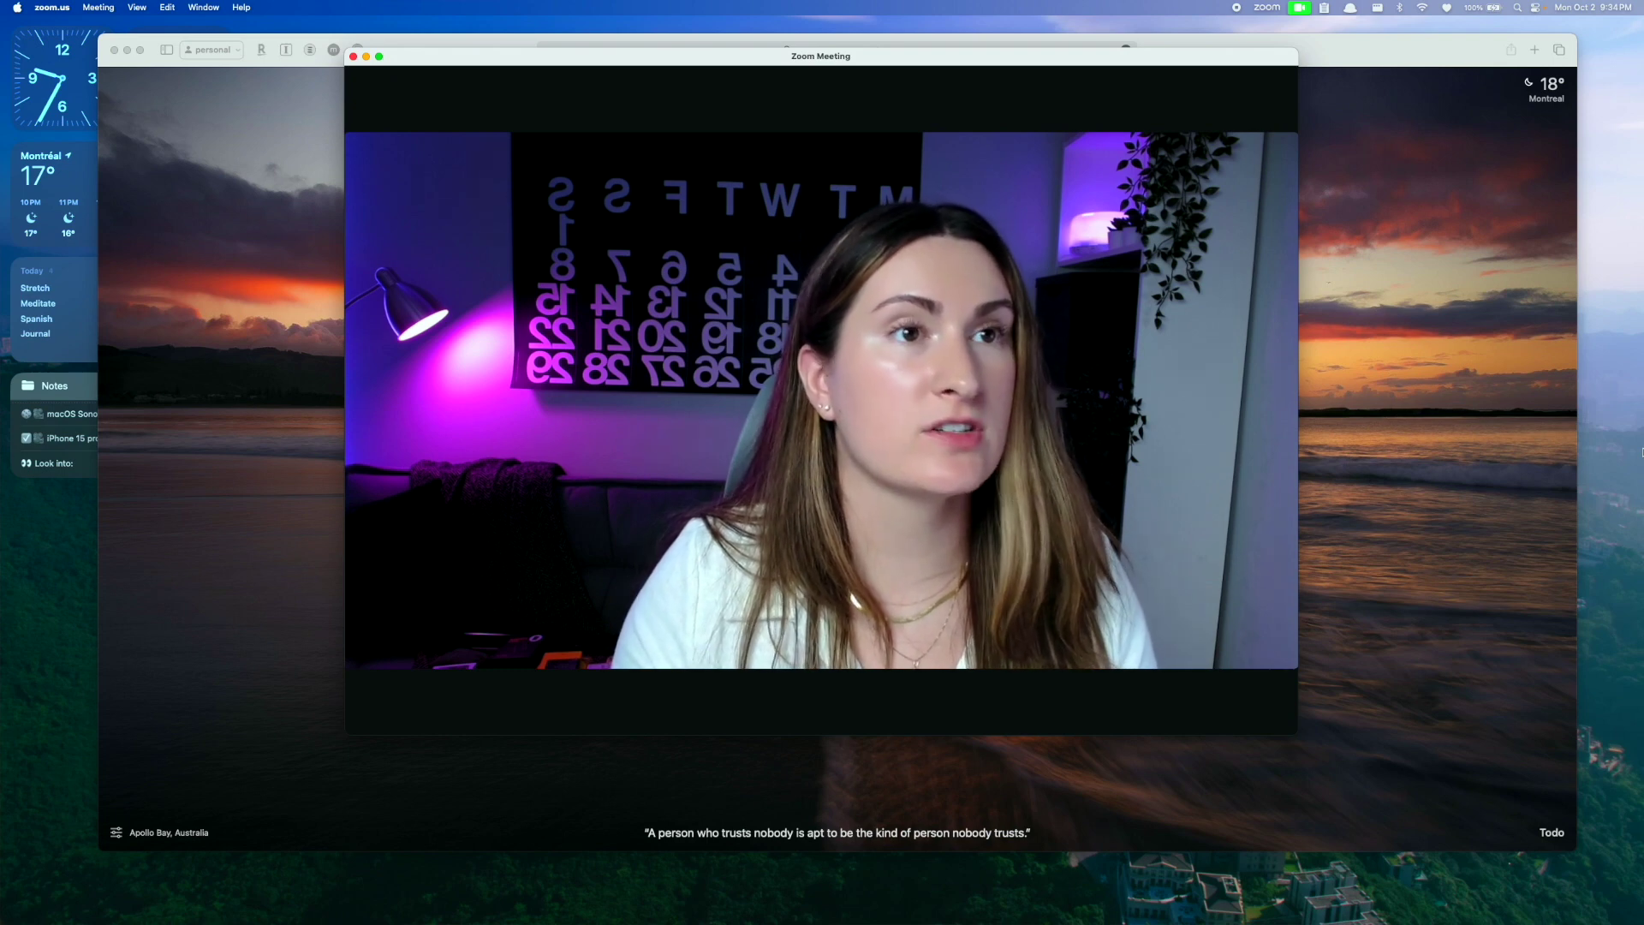
Step: Check and close the camera video effects, then open Zoom's Share Screen choices
click(1299, 8)
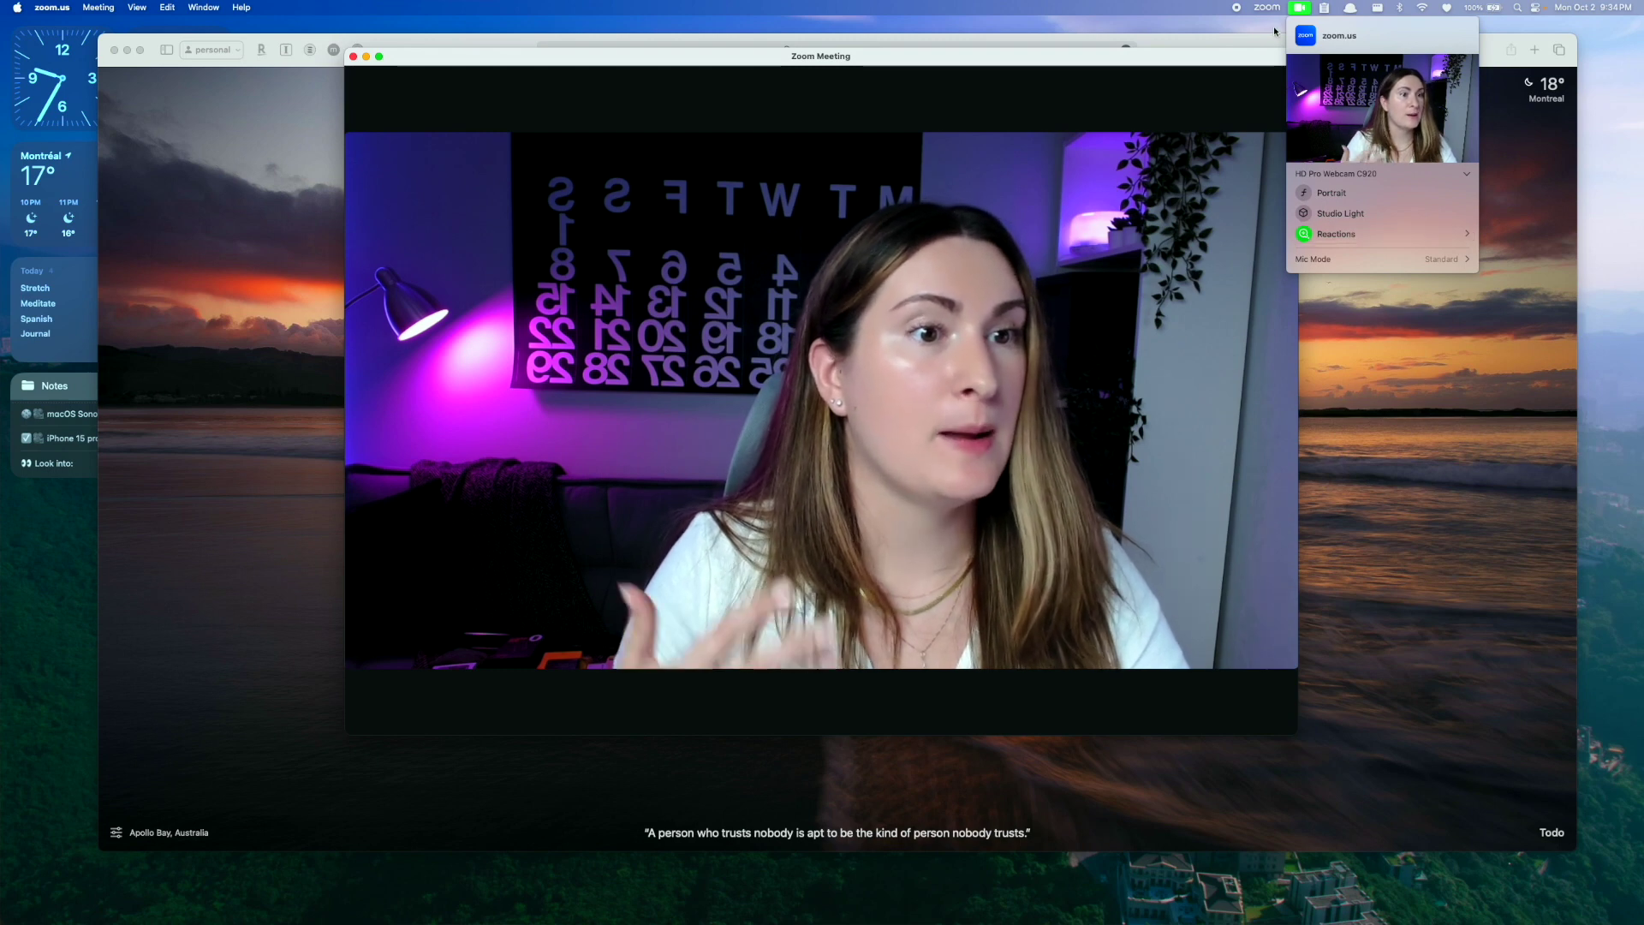
click(1185, 243)
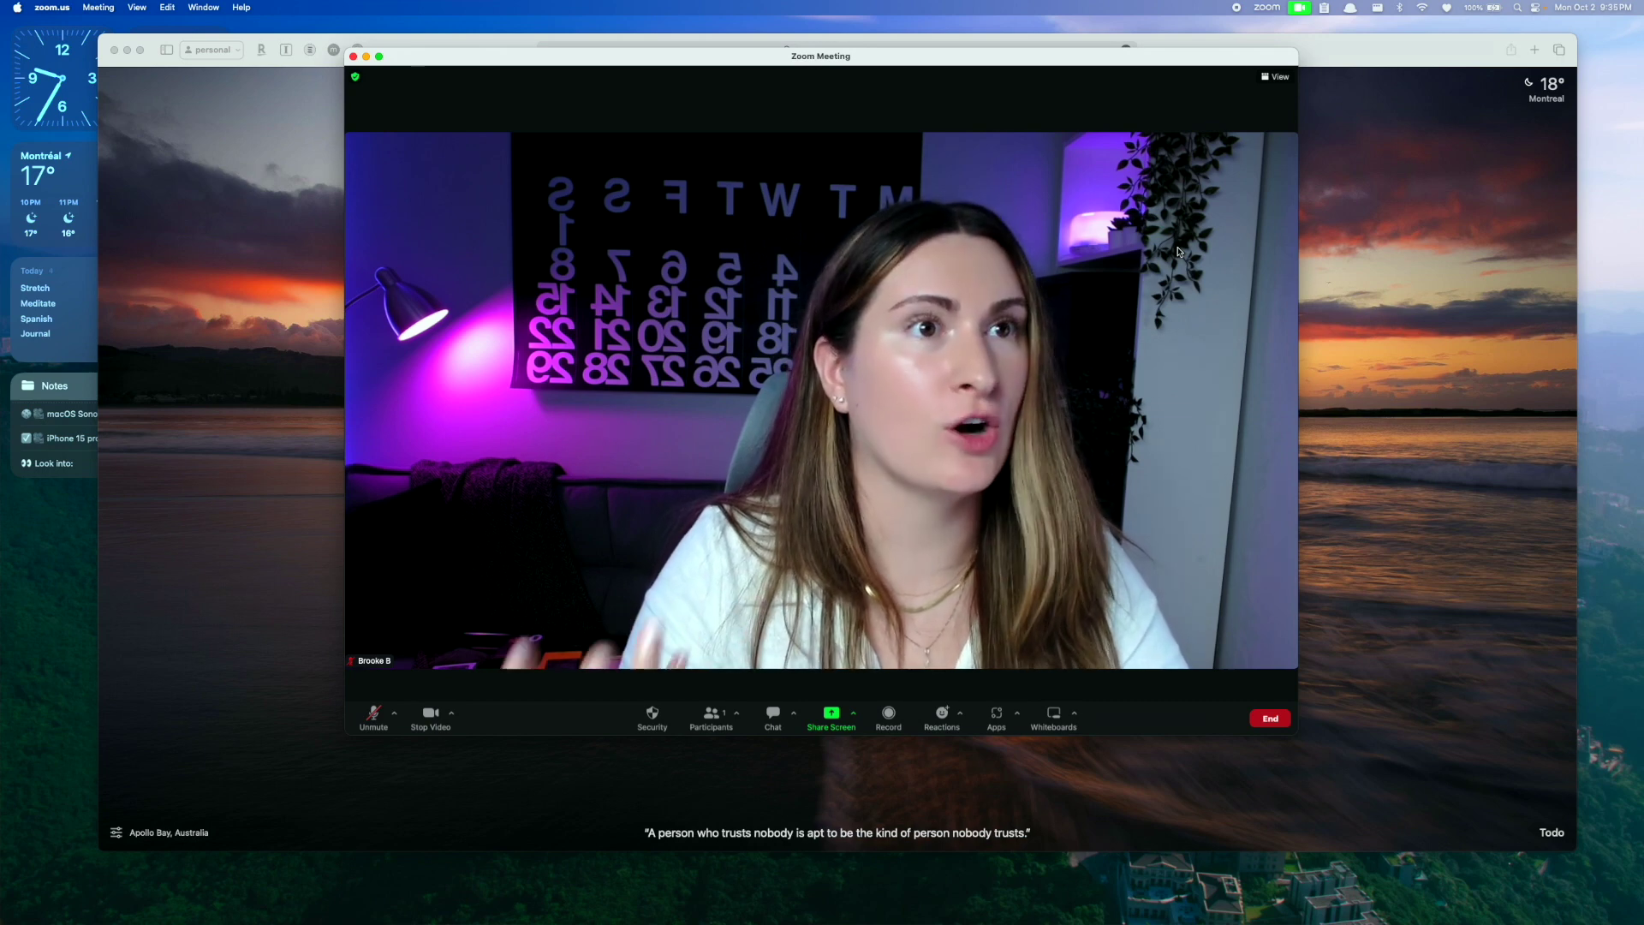
click(831, 716)
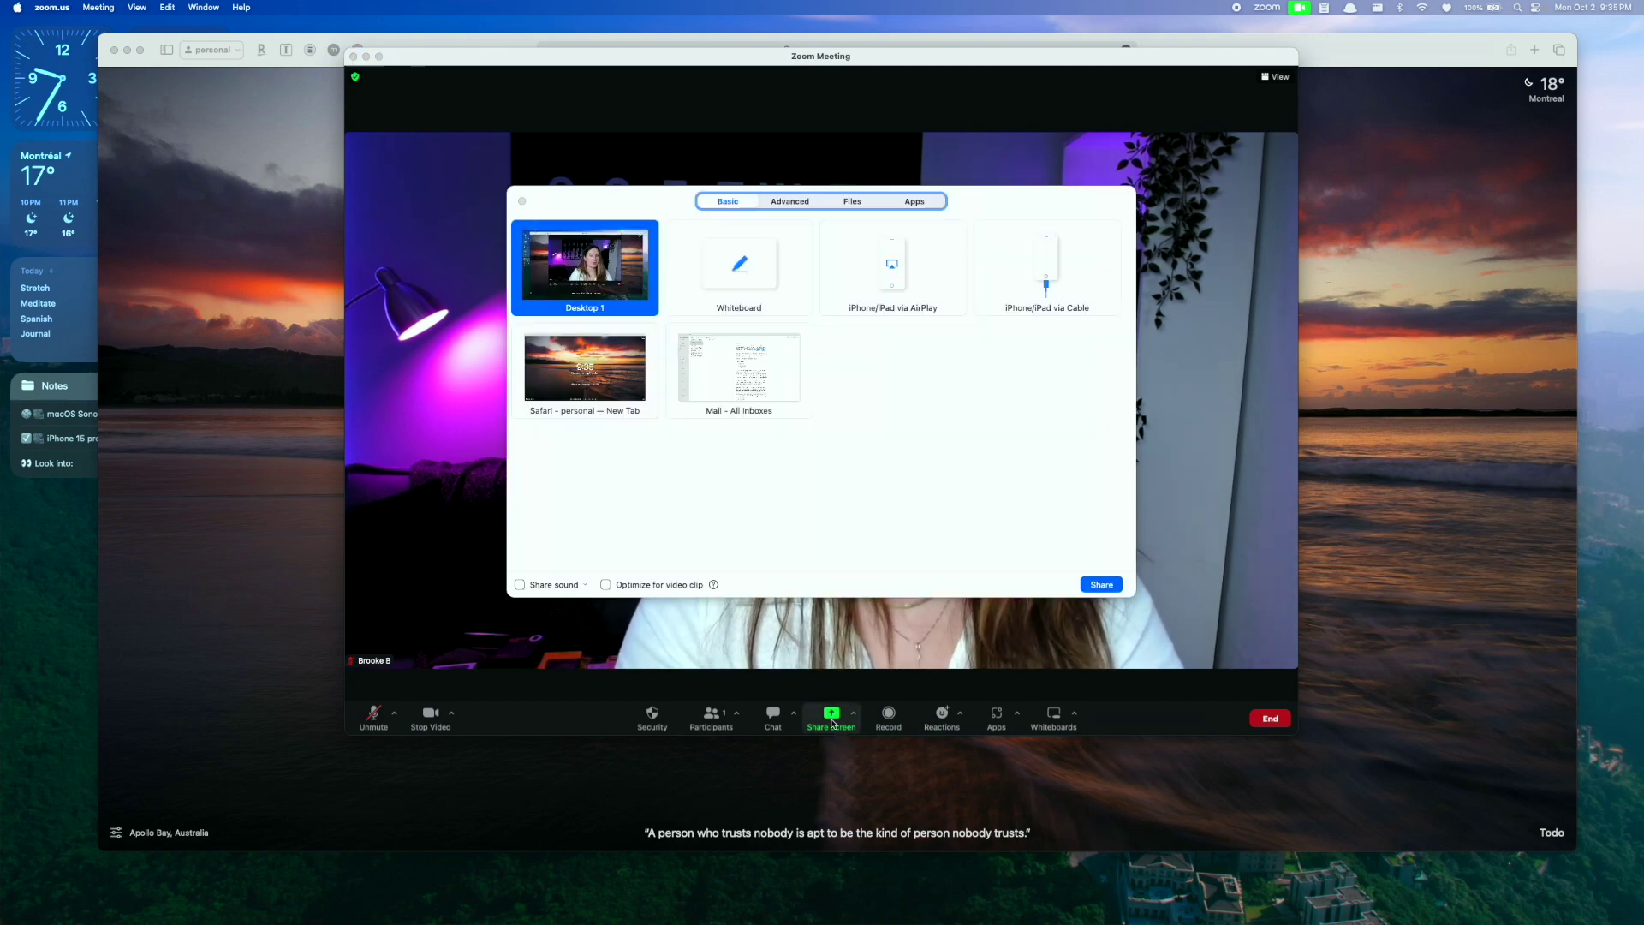
Step: Share Desktop 1 with Safari in front and set the Presenter Overlay to Large
click(1102, 585)
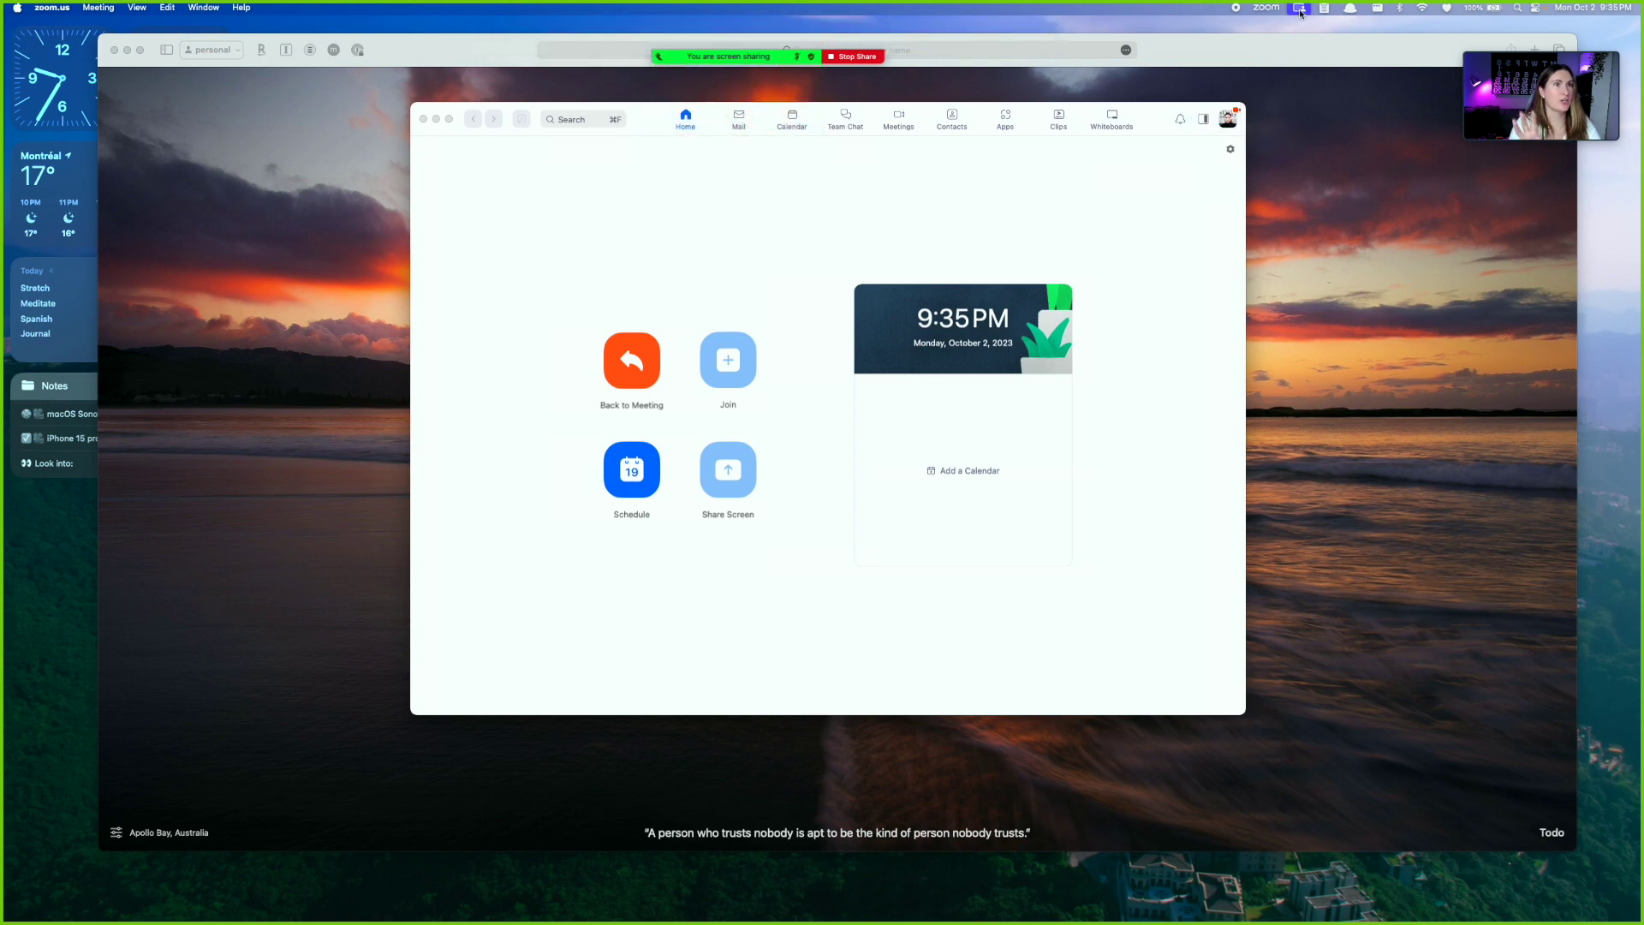
click(1282, 76)
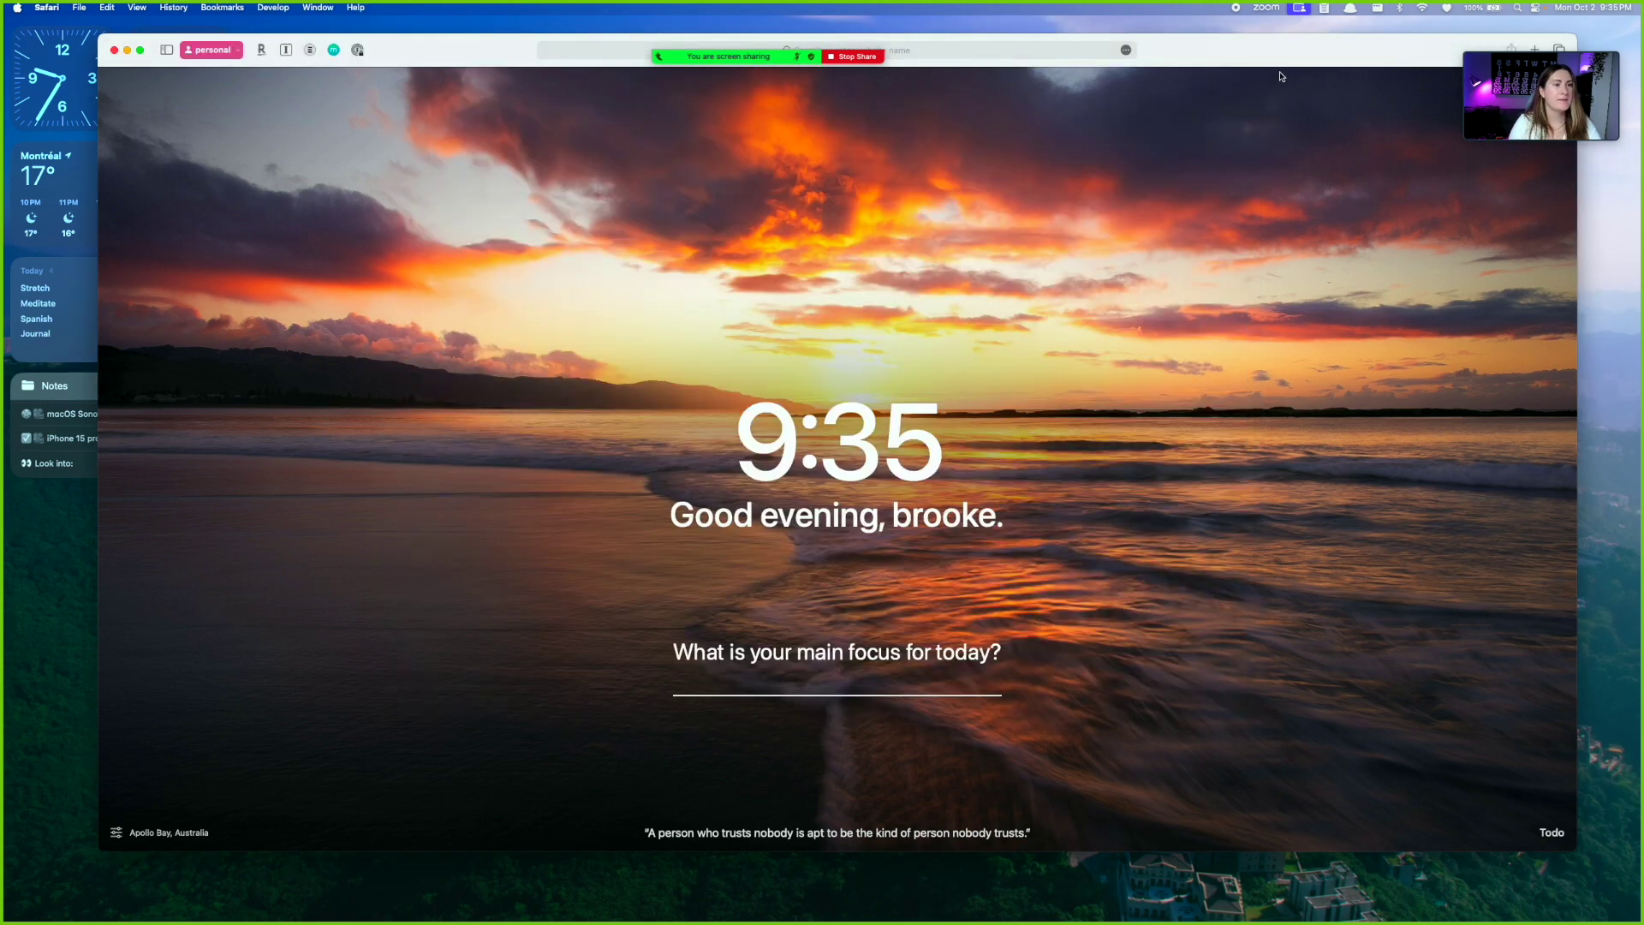
click(1304, 9)
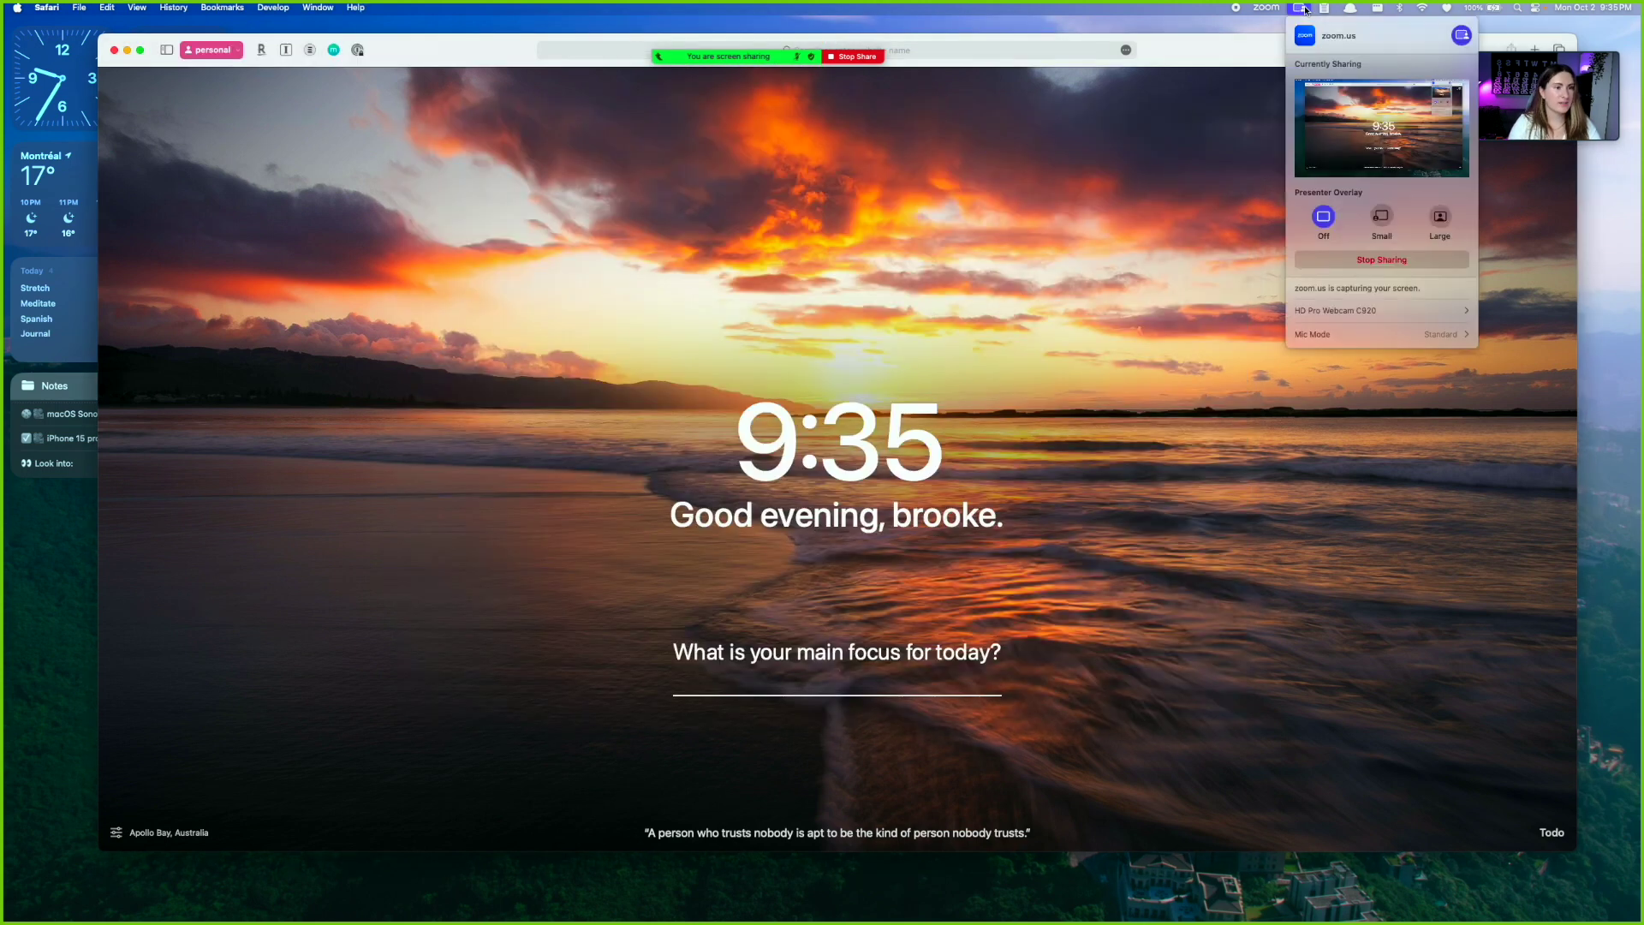
click(1382, 218)
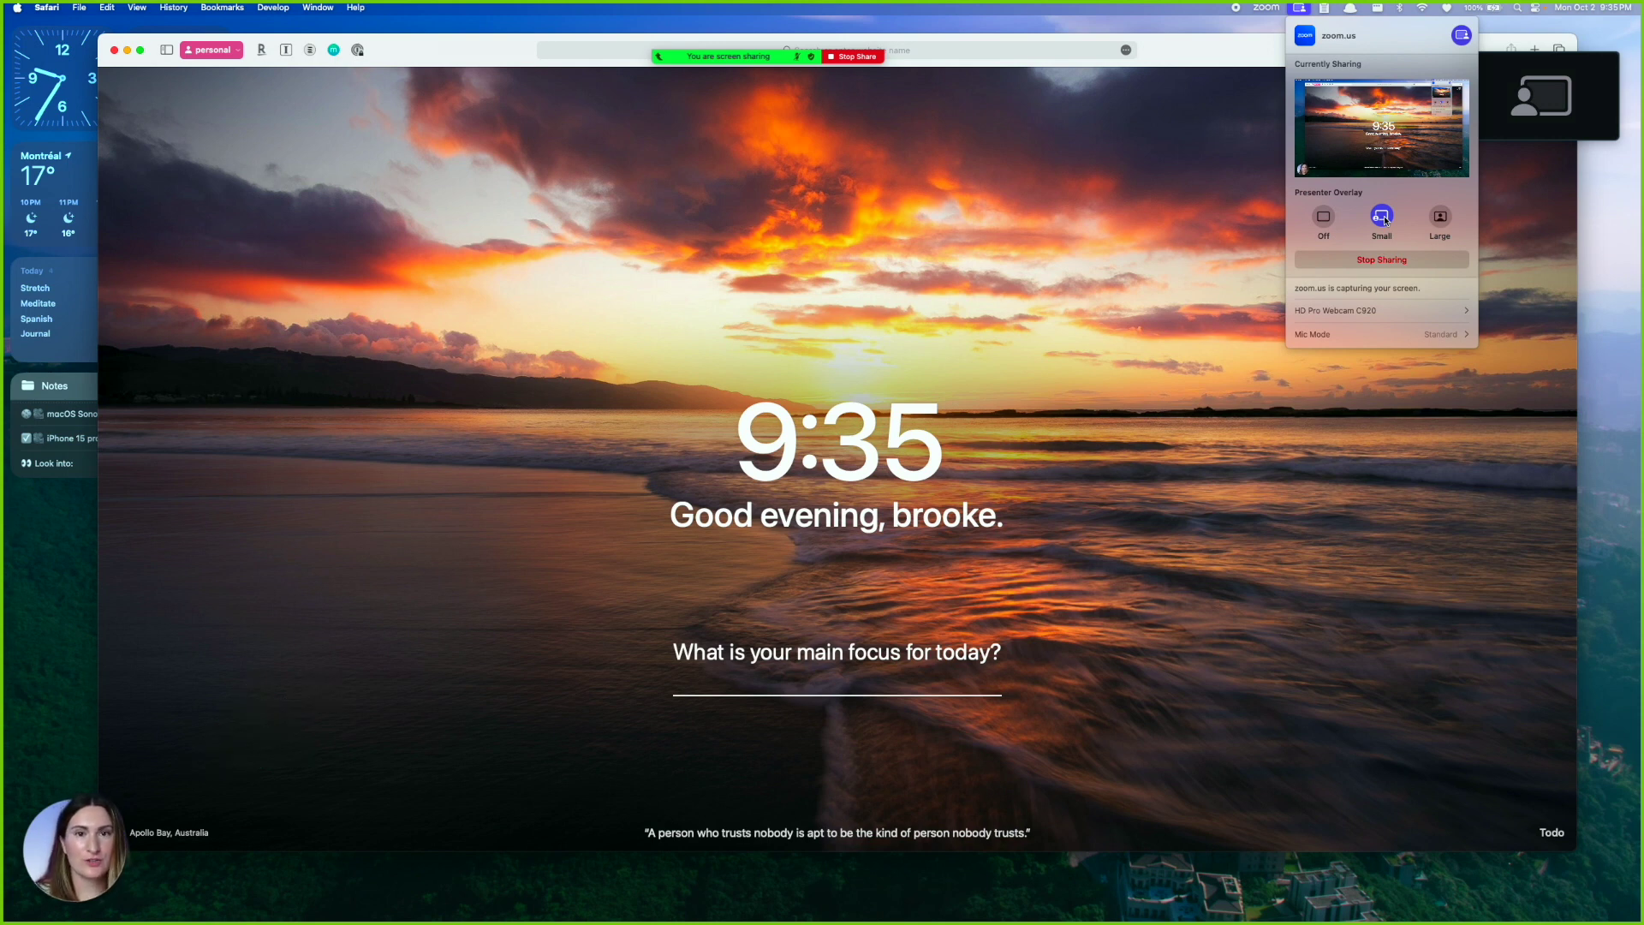
click(1442, 219)
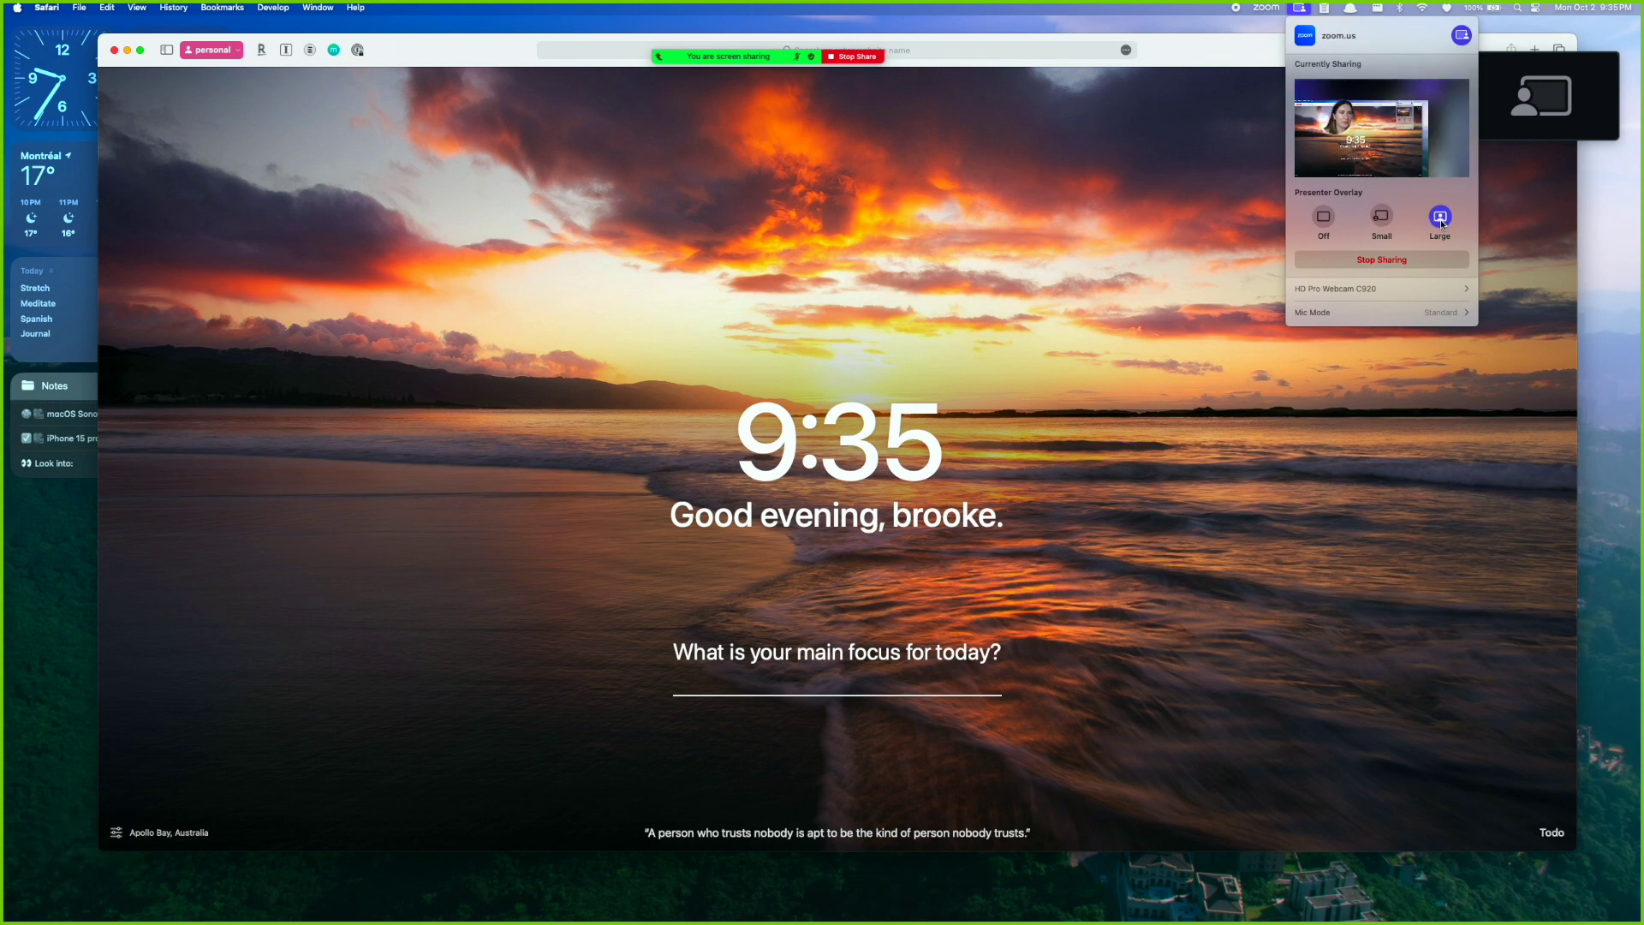